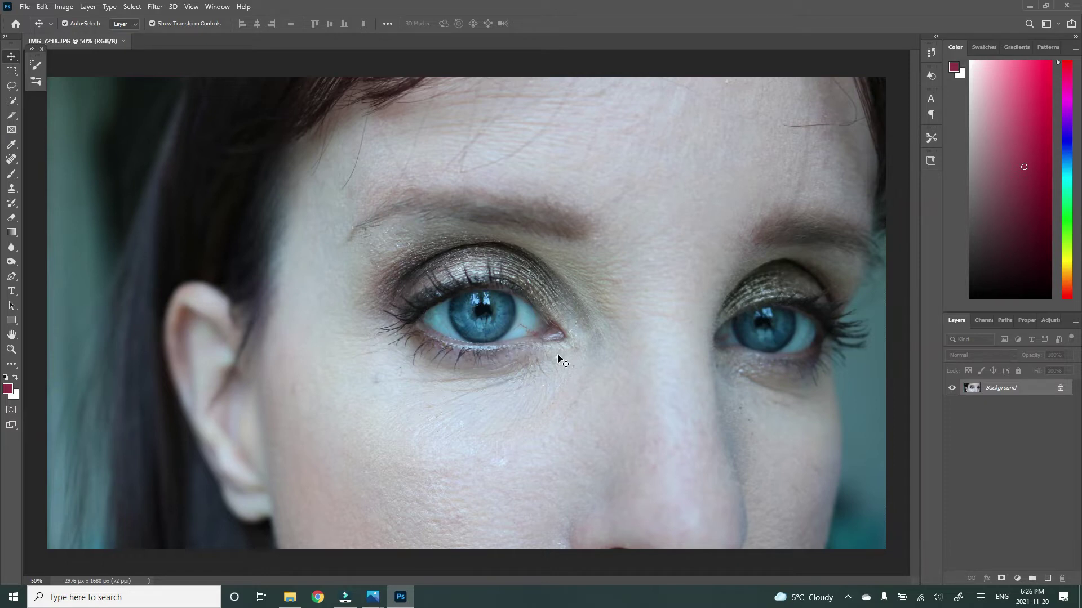
Unlock the Background layer of the portrait photo and convert it to a Smart Object
{"action": "left_click", "coordinate": [1061, 388]}
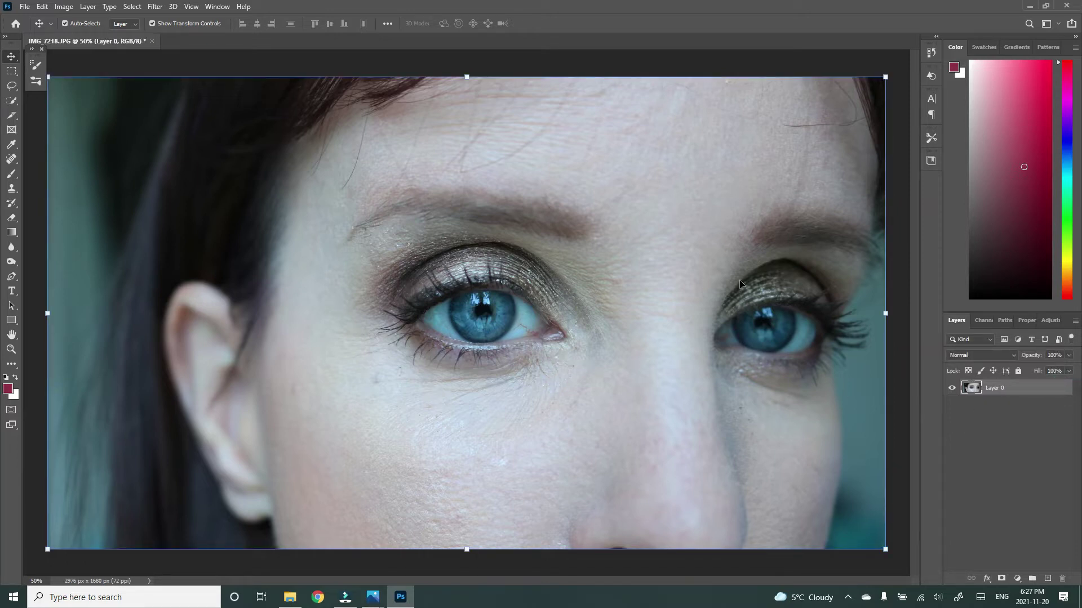
{"action": "right_click", "coordinate": [988, 387]}
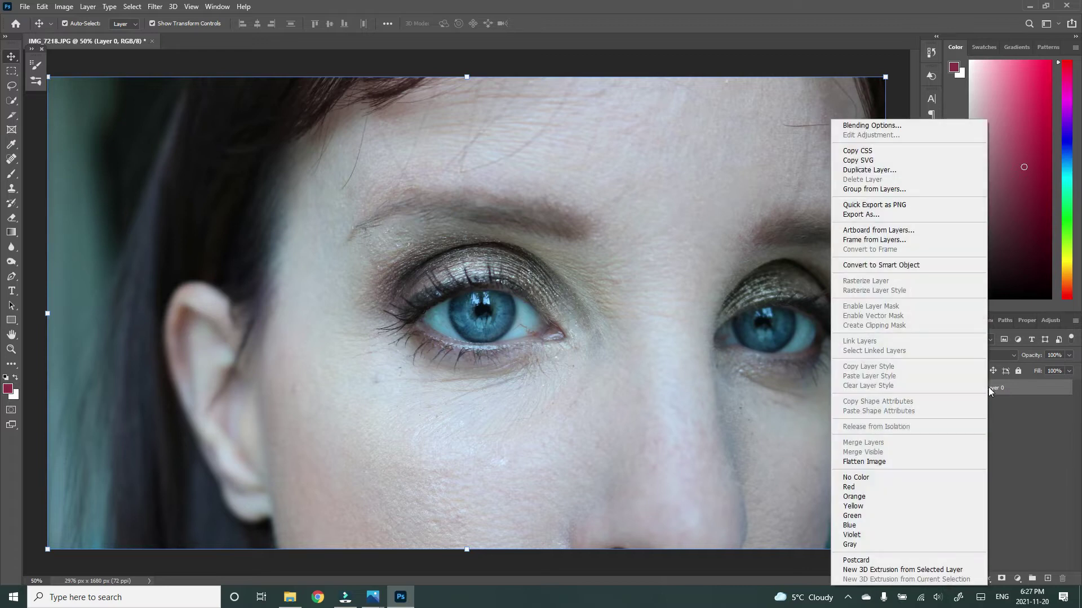
{"action": "left_click", "coordinate": [878, 266]}
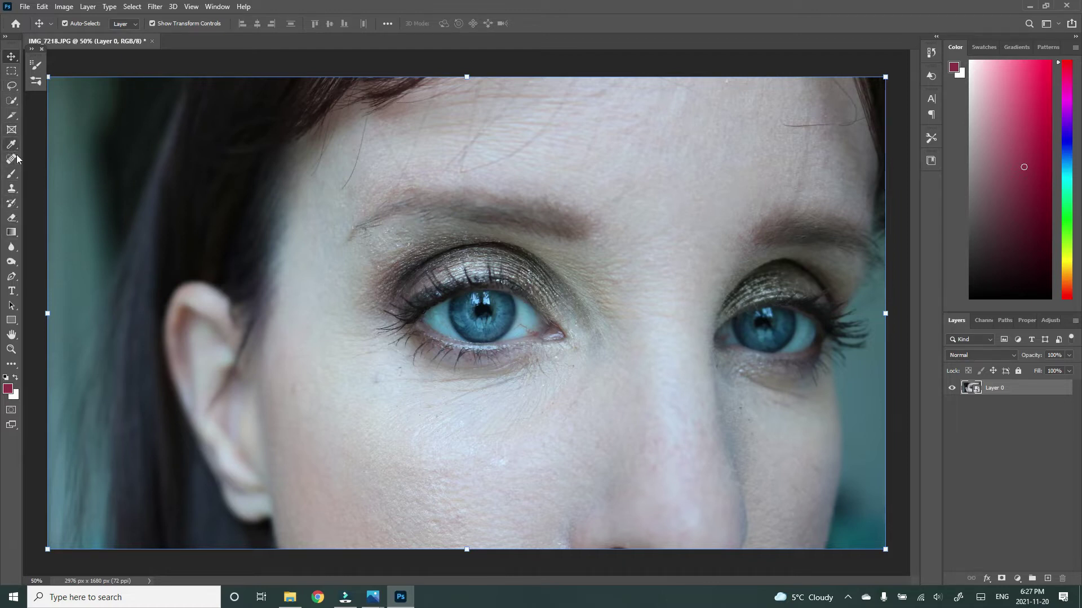
{"action": "left_click", "coordinate": [13, 130]}
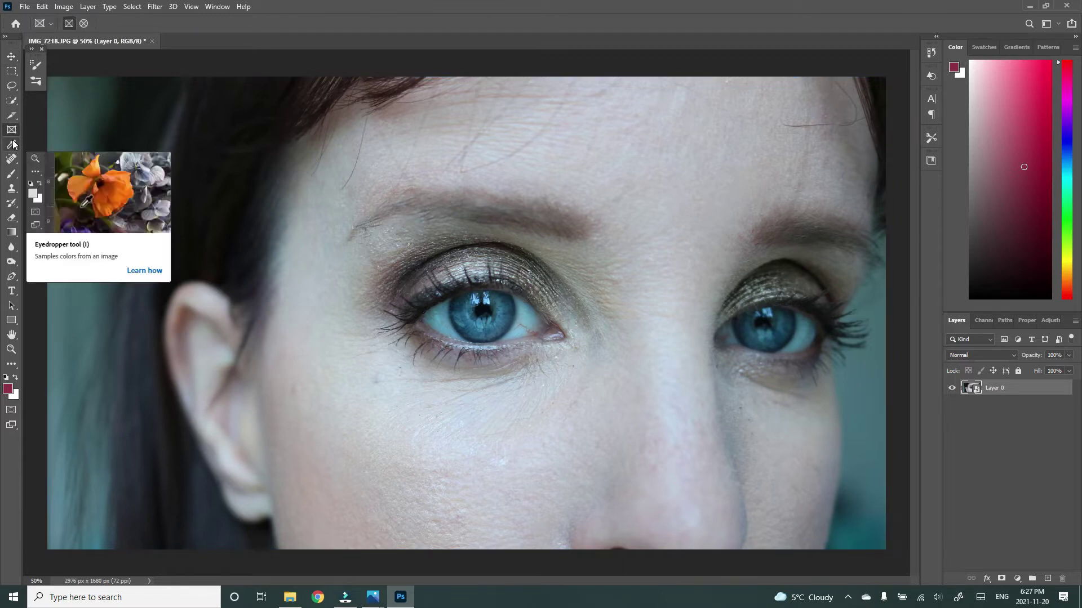
{"action": "left_click", "coordinate": [11, 115]}
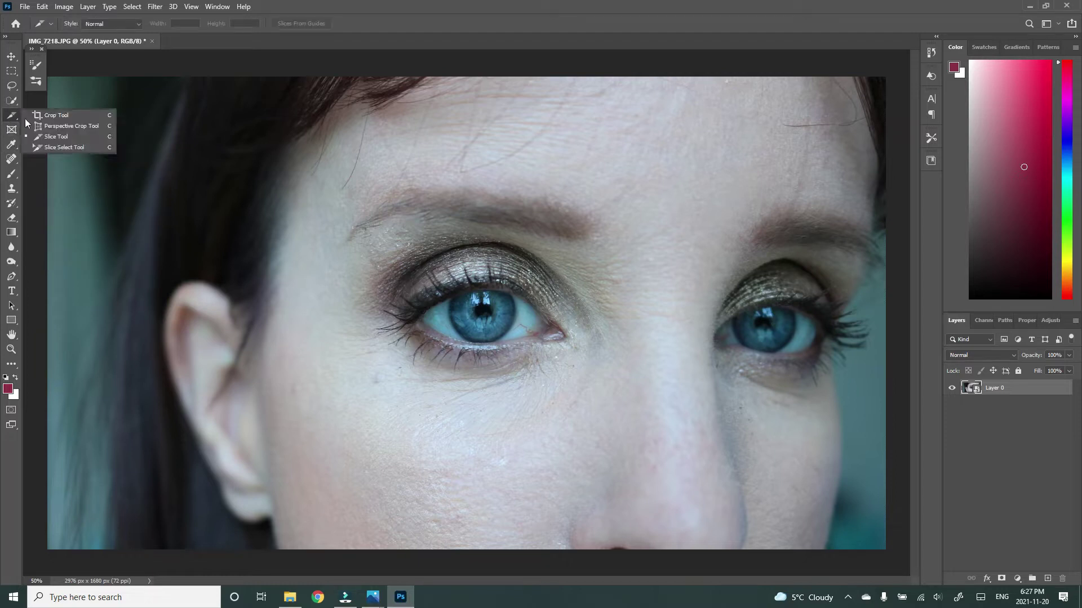
{"action": "left_click", "coordinate": [56, 115]}
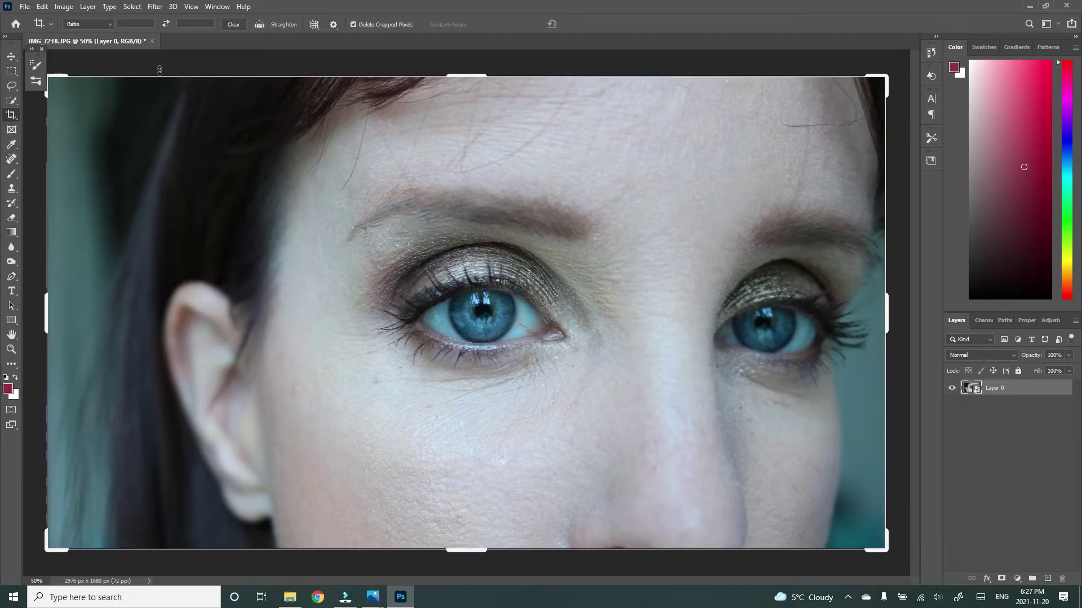
{"action": "left_click_drag", "start_coordinate": [57, 76], "coordinate": [117, 128]}
{"action": "left_click_drag", "start_coordinate": [44, 310], "coordinate": [200, 300]}
{"action": "left_click_drag", "start_coordinate": [469, 111], "coordinate": [466, 103]}
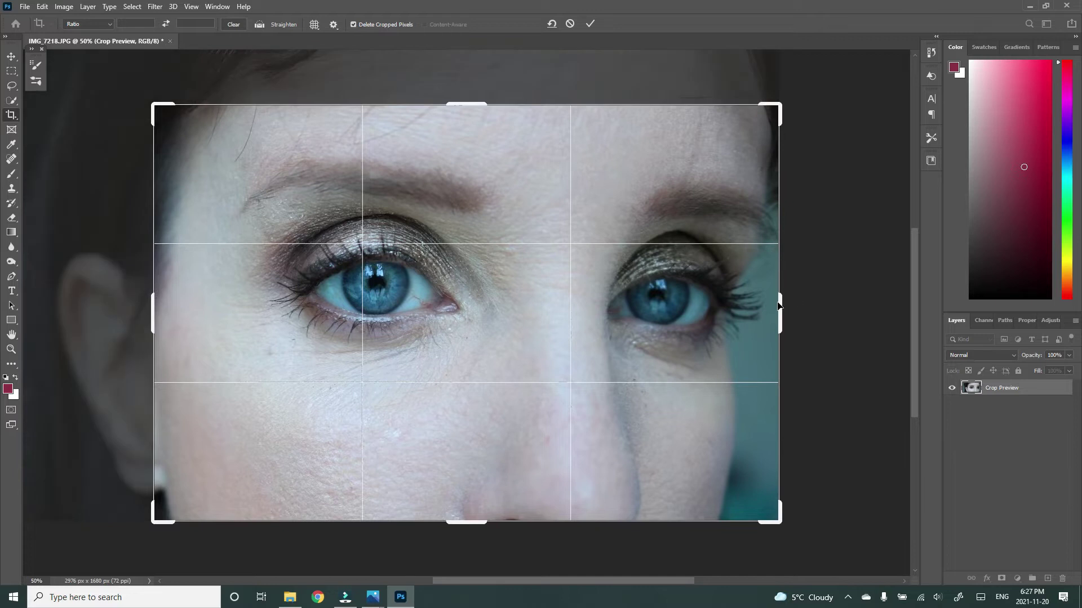
{"action": "left_click_drag", "start_coordinate": [781, 307], "coordinate": [669, 307]}
{"action": "left_click_drag", "start_coordinate": [475, 523], "coordinate": [476, 496]}
{"action": "left_click_drag", "start_coordinate": [262, 313], "coordinate": [270, 320]}
{"action": "left_click_drag", "start_coordinate": [659, 313], "coordinate": [656, 314]}
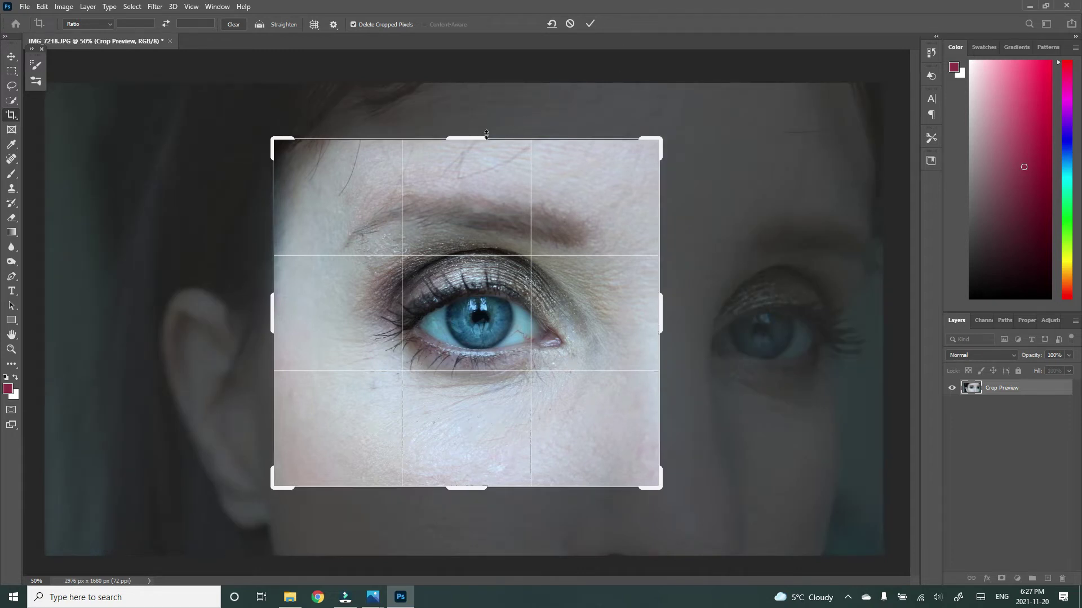
{"action": "mouse_move", "coordinate": [485, 287]}
{"action": "left_mouse_down"}
{"action": "mouse_move", "coordinate": [497, 292]}
{"action": "mouse_move", "coordinate": [474, 289]}
{"action": "left_mouse_up"}
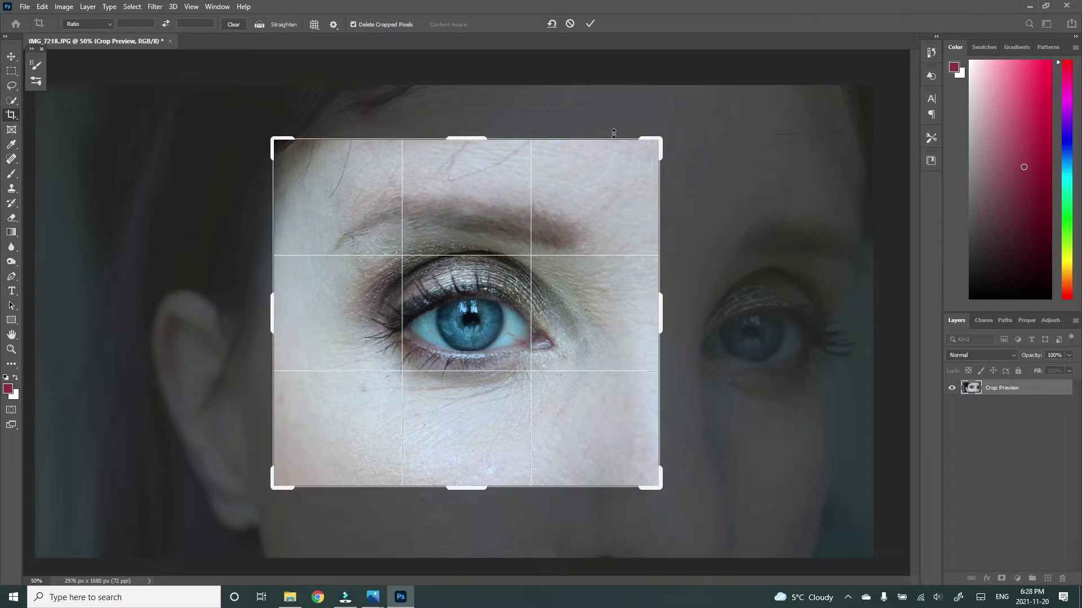
{"action": "left_click_drag", "start_coordinate": [658, 140], "coordinate": [667, 127]}
{"action": "left_click_drag", "start_coordinate": [269, 127], "coordinate": [248, 111]}
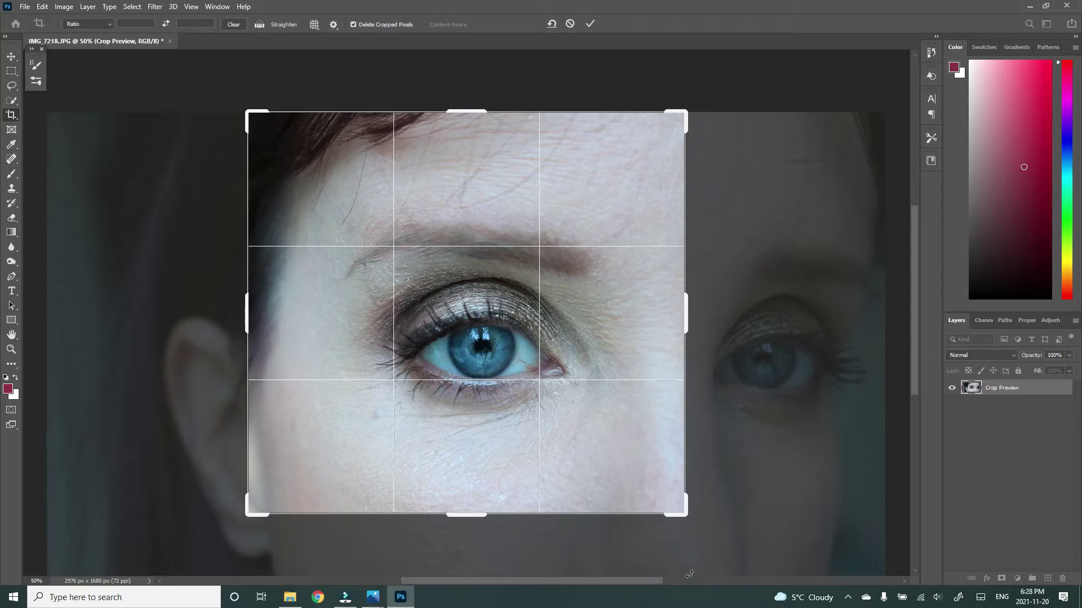
{"action": "left_click", "coordinate": [571, 23]}
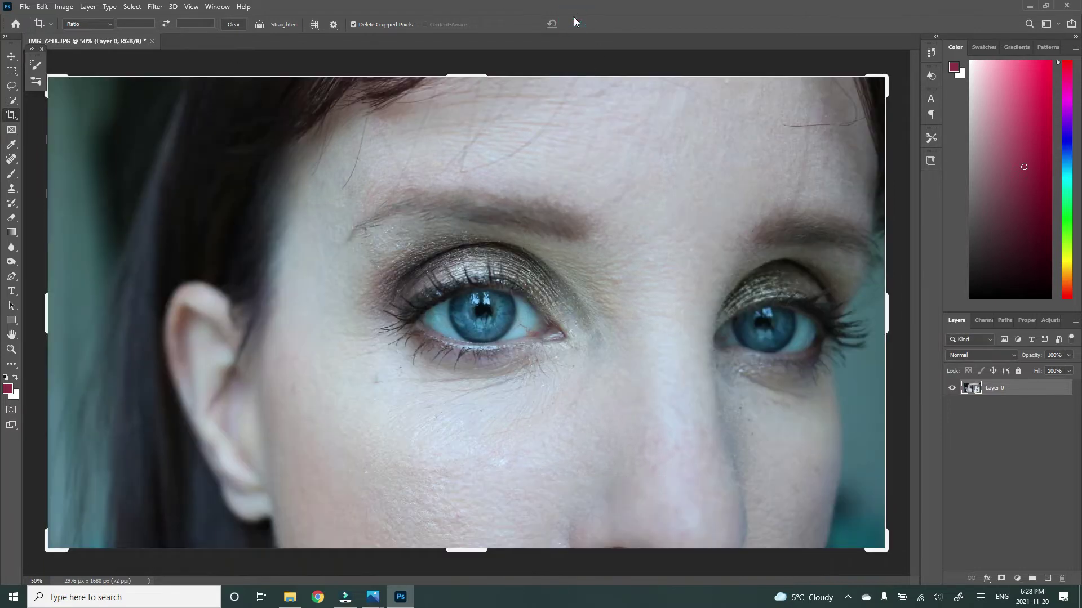
Rotate the photo layer clockwise by about 7.5° and commit the transform
{"action": "left_click", "coordinate": [11, 57]}
{"action": "left_click_drag", "start_coordinate": [52, 68], "coordinate": [134, 57]}
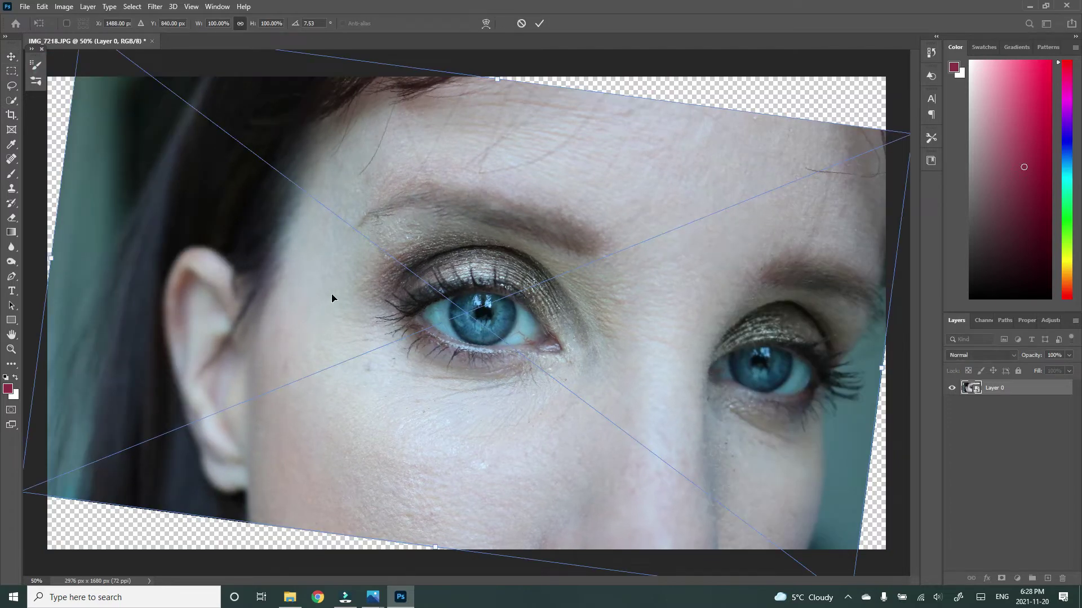
{"action": "left_click", "coordinate": [539, 23]}
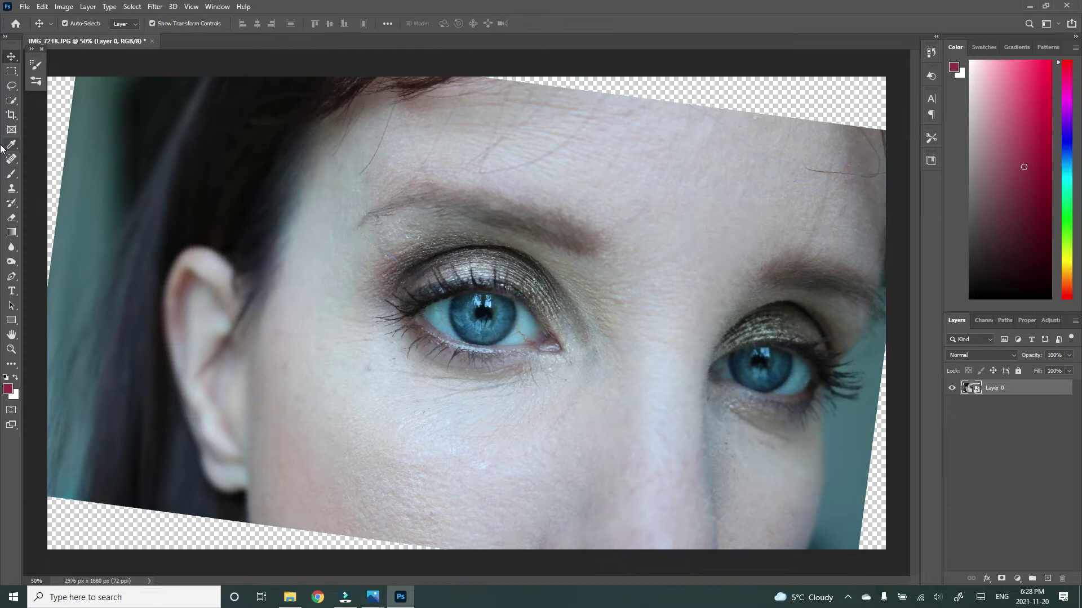
Crop the rotated photo to about 1632 × 1404 px, centred on the eye nearest the visible ear
{"action": "left_click", "coordinate": [10, 118]}
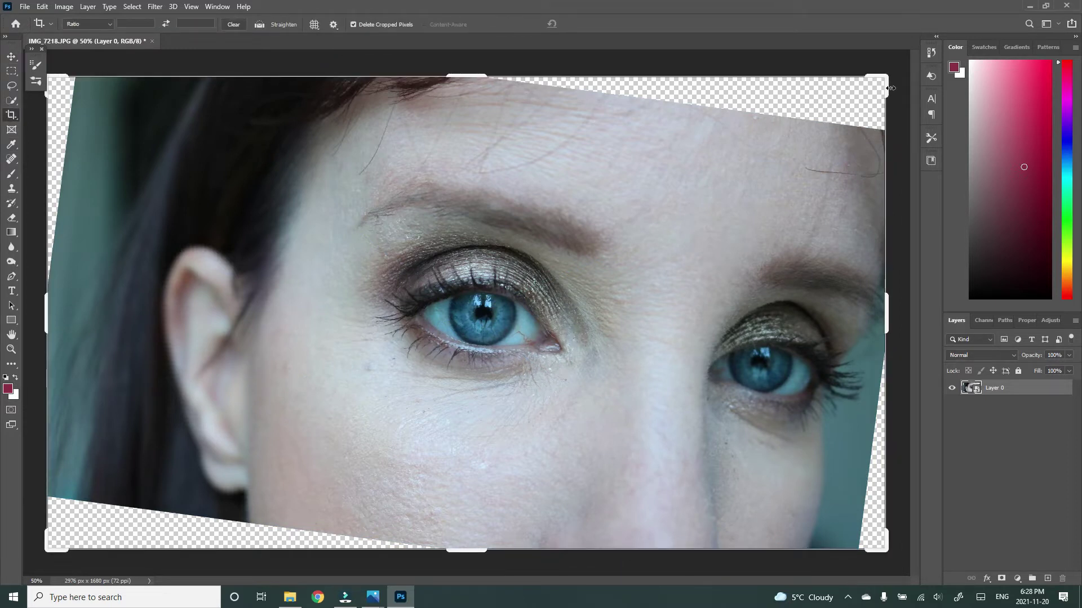
{"action": "left_click", "coordinate": [872, 92]}
{"action": "left_click_drag", "start_coordinate": [872, 92], "coordinate": [832, 113]}
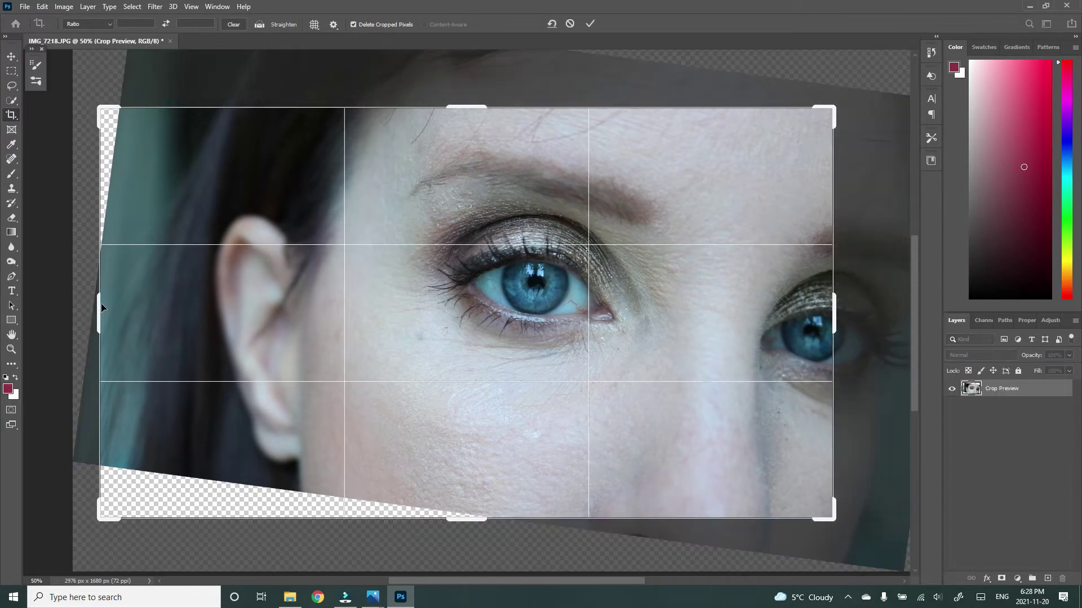
{"action": "left_click_drag", "start_coordinate": [94, 314], "coordinate": [204, 310]}
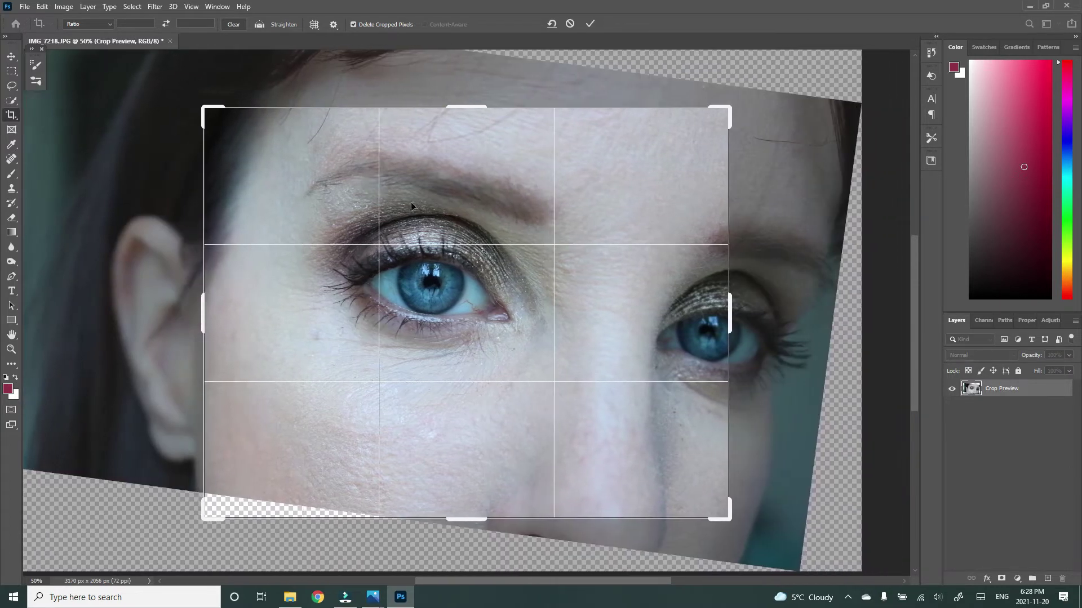
{"action": "left_click_drag", "start_coordinate": [461, 301], "coordinate": [477, 343]}
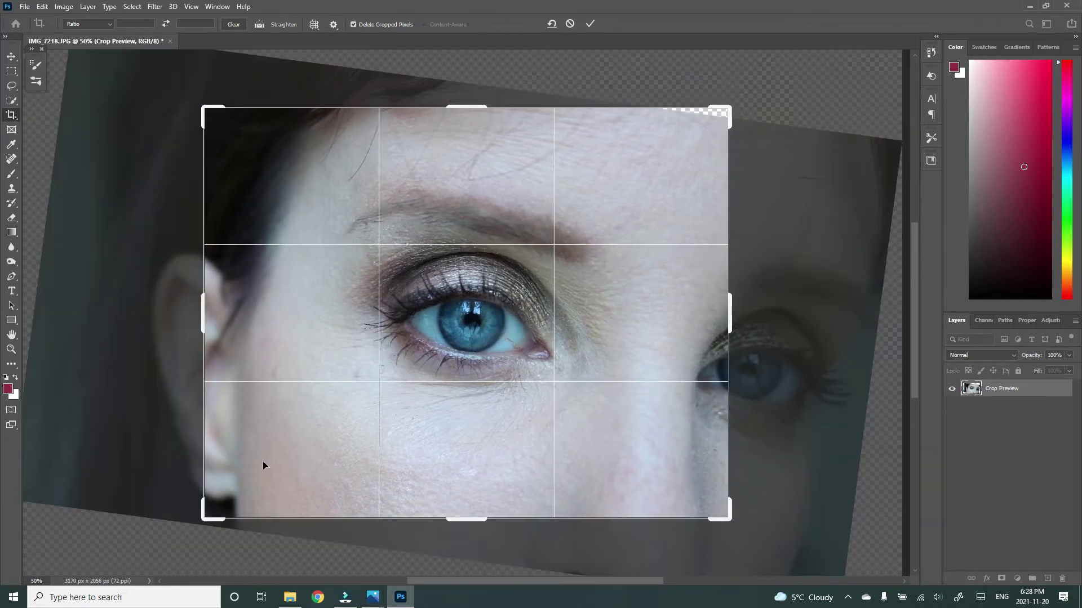
{"action": "left_click_drag", "start_coordinate": [207, 514], "coordinate": [214, 506]}
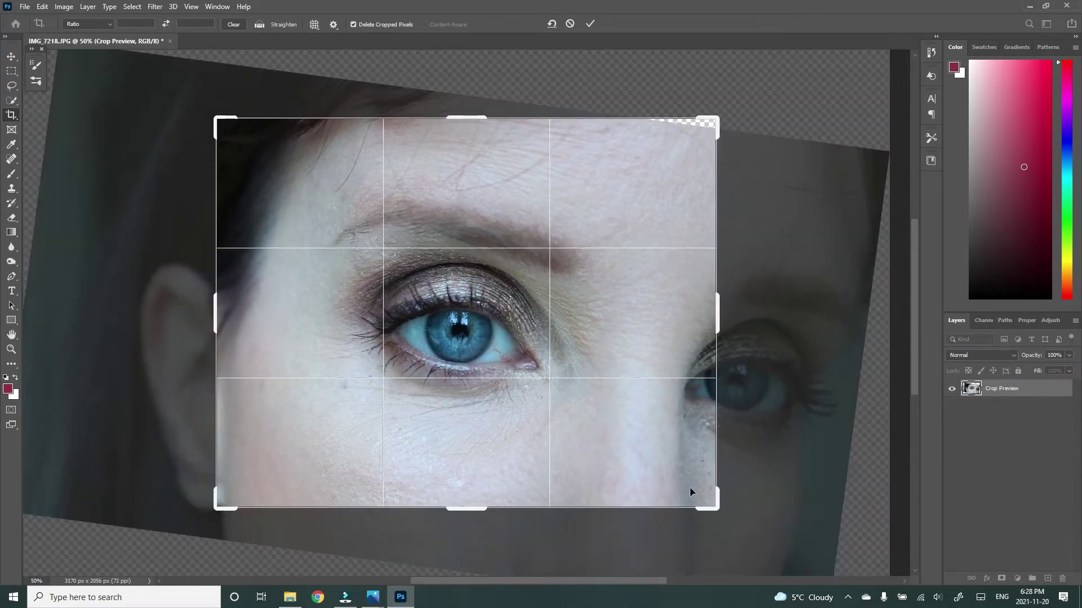
{"action": "left_click_drag", "start_coordinate": [711, 507], "coordinate": [695, 513]}
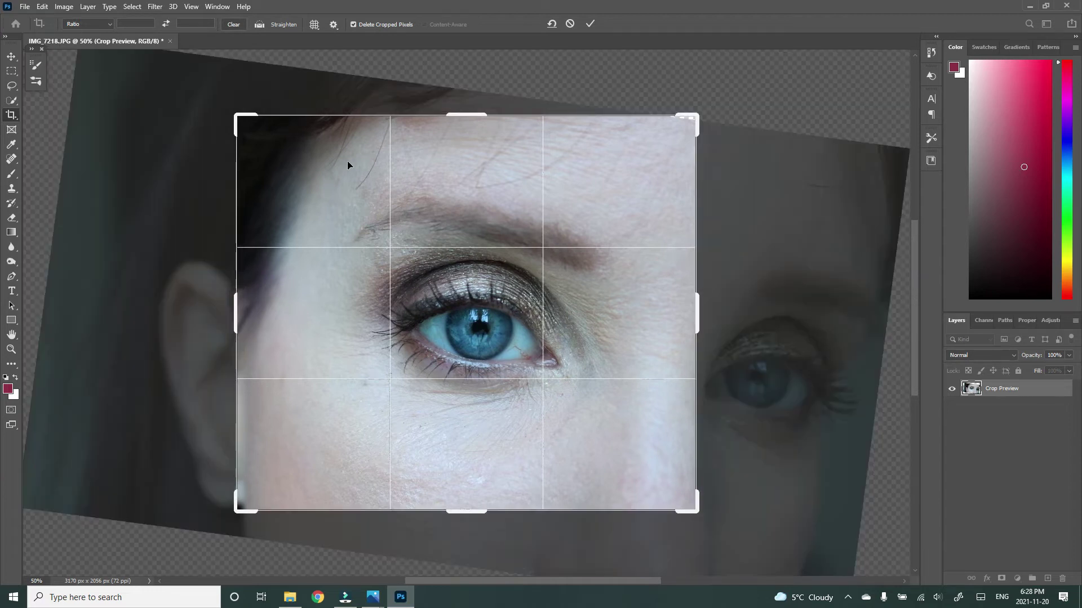
{"action": "left_click", "coordinate": [589, 23]}
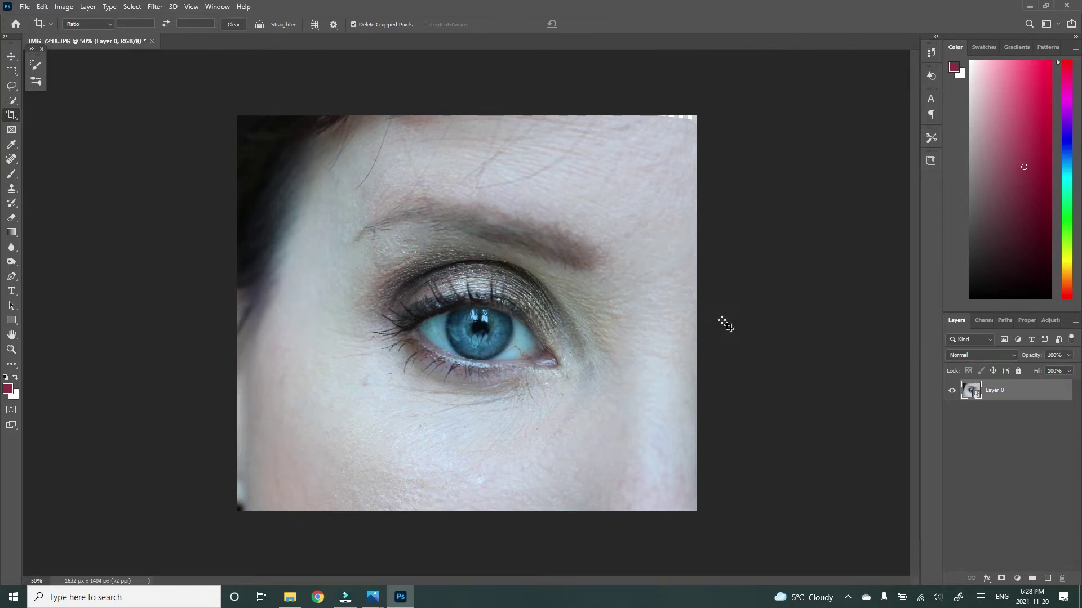
Open the Camera Raw Filter for the photo layer and set Exposure to +0.10, Shadows to +9 and Vibrance to +15
{"action": "left_click", "coordinate": [155, 6]}
{"action": "left_click", "coordinate": [181, 74]}
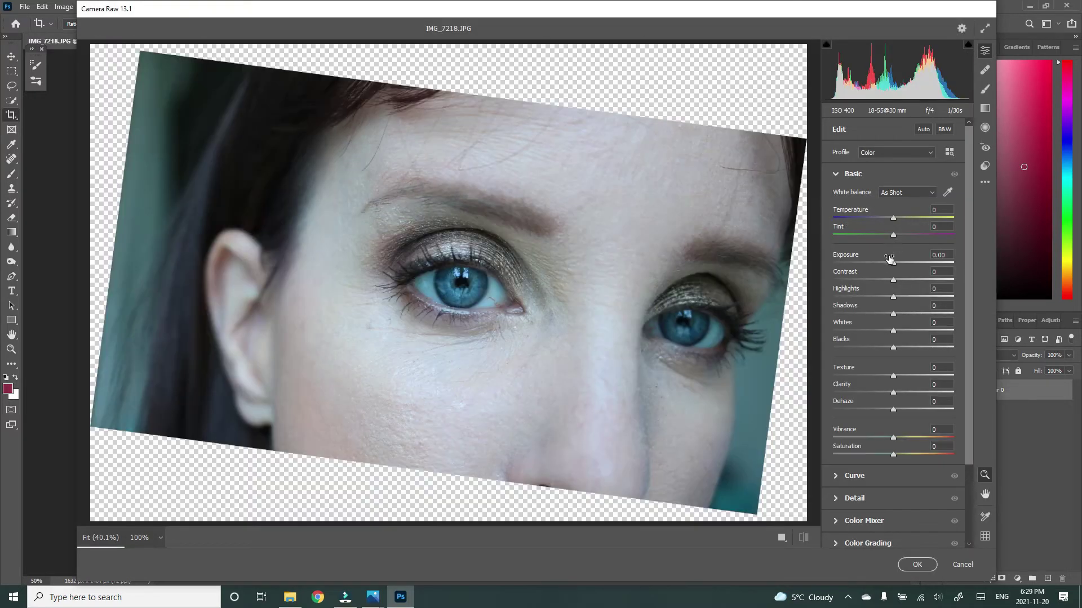
{"action": "left_click_drag", "start_coordinate": [892, 264], "coordinate": [894, 263]}
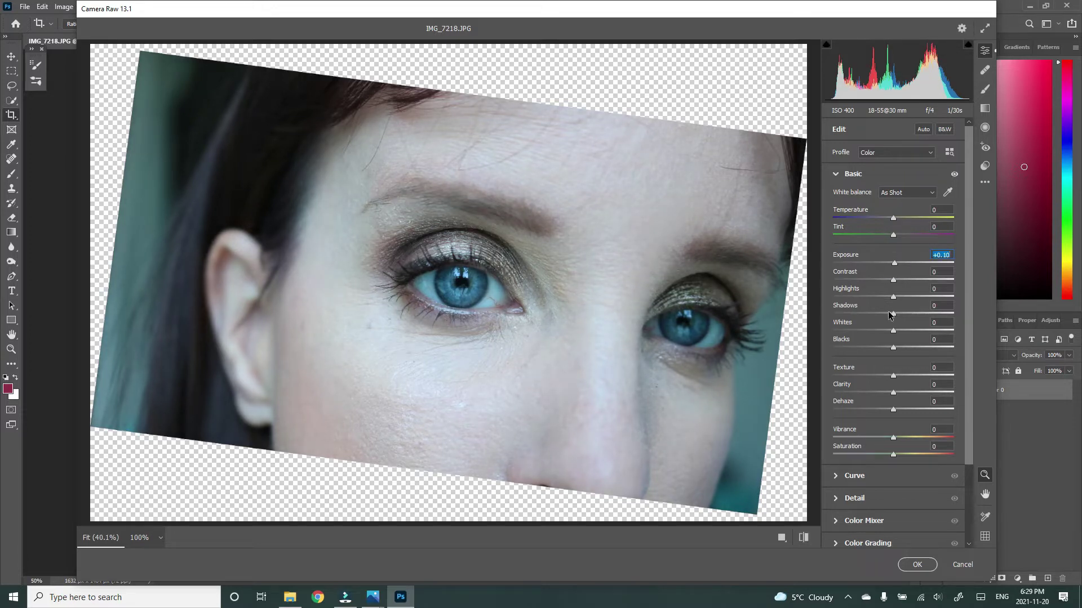
{"action": "left_click_drag", "start_coordinate": [894, 317], "coordinate": [900, 318]}
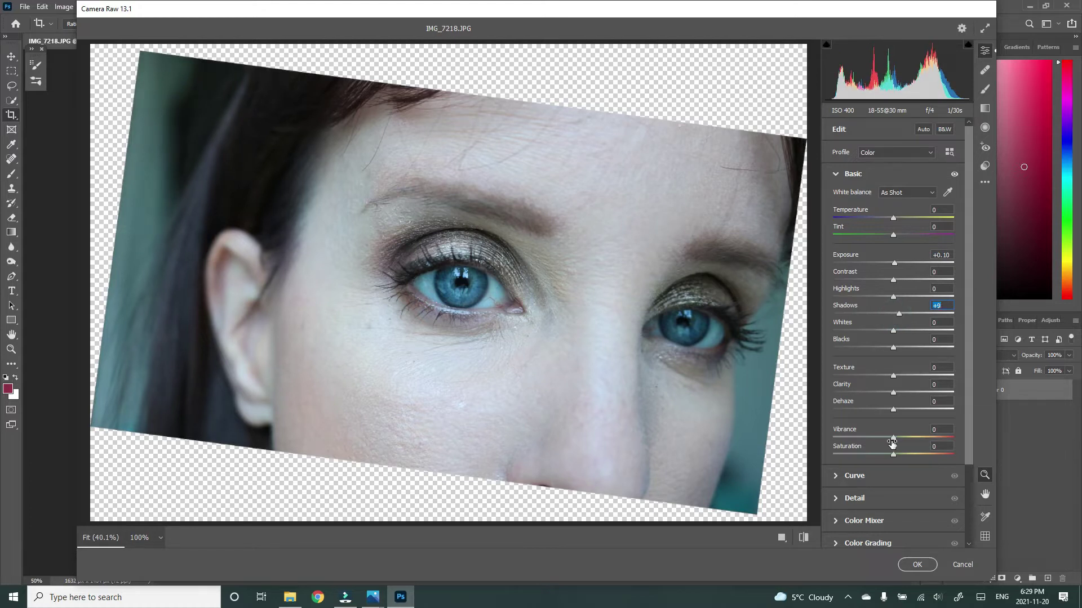
{"action": "left_click_drag", "start_coordinate": [893, 438], "coordinate": [904, 439]}
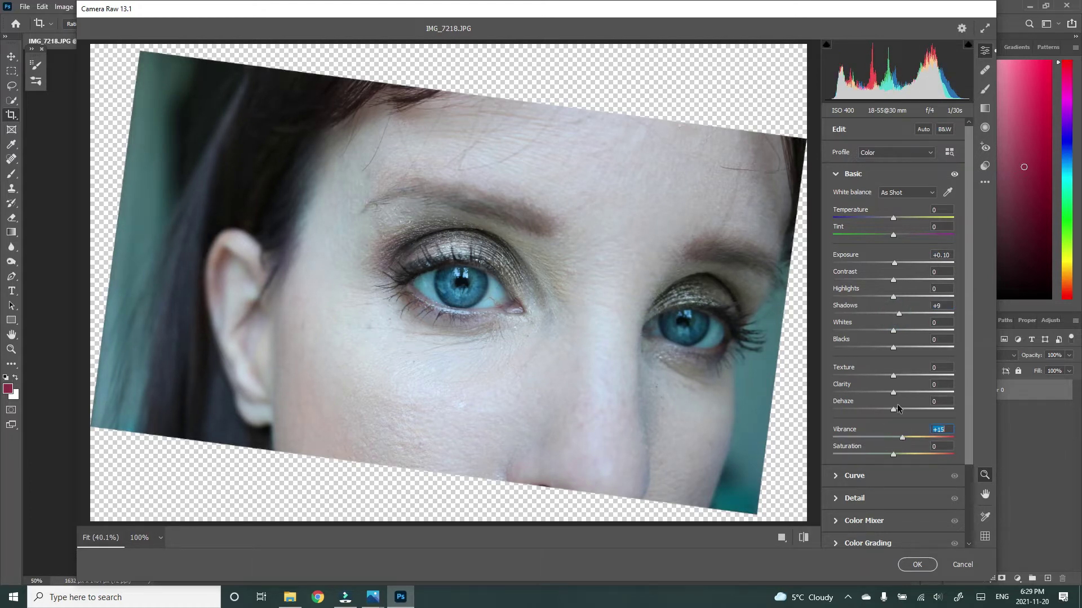
Set Blacks to -21 and Texture to -30 in the Camera Raw Filter, and compare the result with the original
{"action": "left_click_drag", "start_coordinate": [892, 347], "coordinate": [797, 378]}
{"action": "left_click_drag", "start_coordinate": [834, 375], "coordinate": [879, 370]}
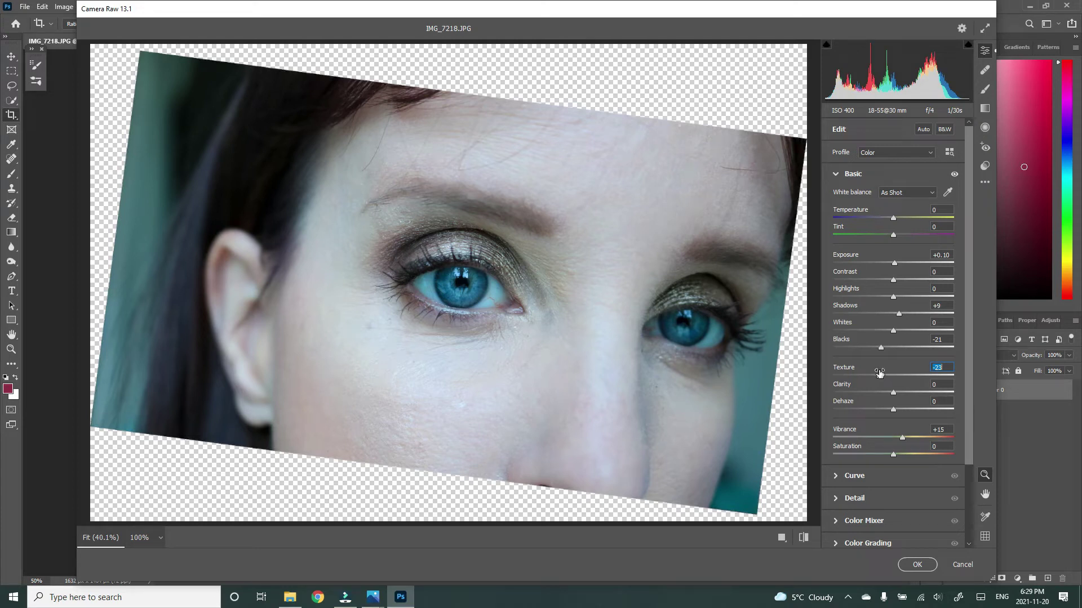
{"action": "left_click_drag", "start_coordinate": [879, 373], "coordinate": [874, 373]}
{"action": "left_click", "coordinate": [804, 536]}
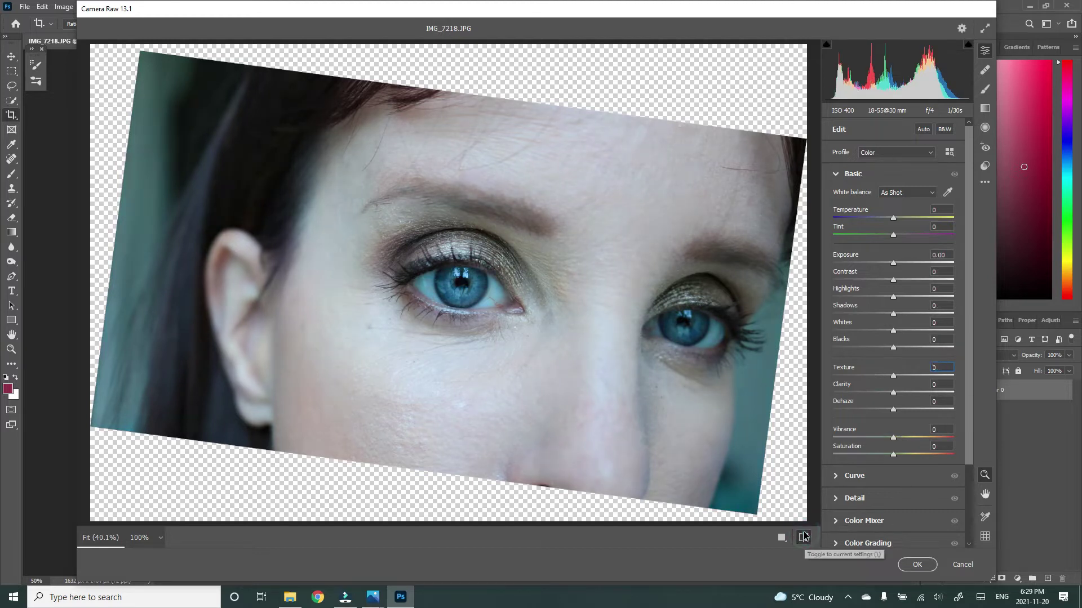
{"action": "left_click", "coordinate": [803, 538]}
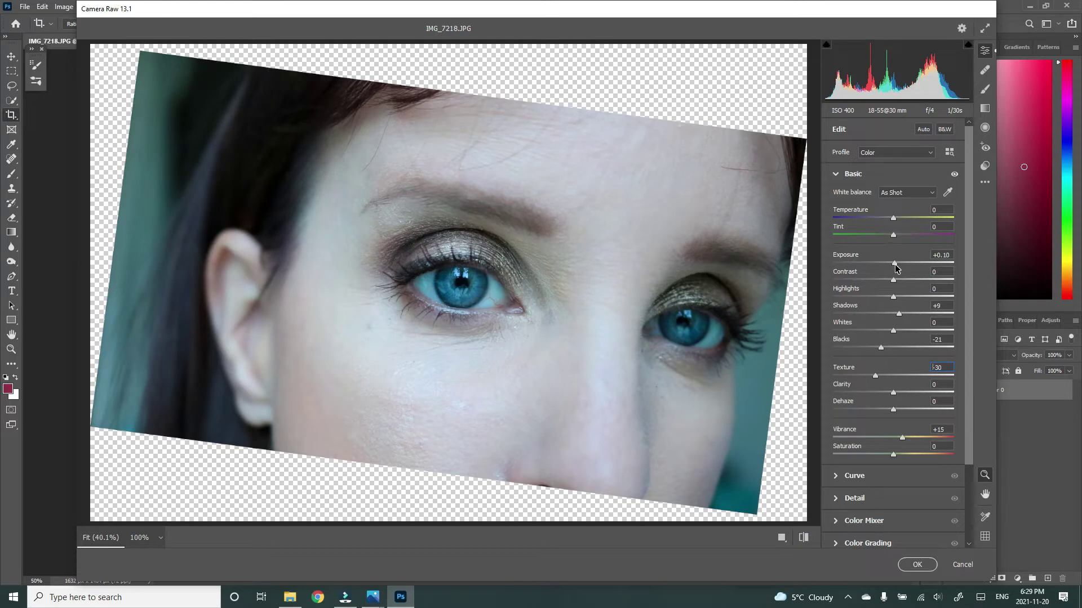
Lower Exposure to -0.05, compare with the default settings and apply the Camera Raw Filter
{"action": "left_click_drag", "start_coordinate": [895, 268], "coordinate": [894, 269]}
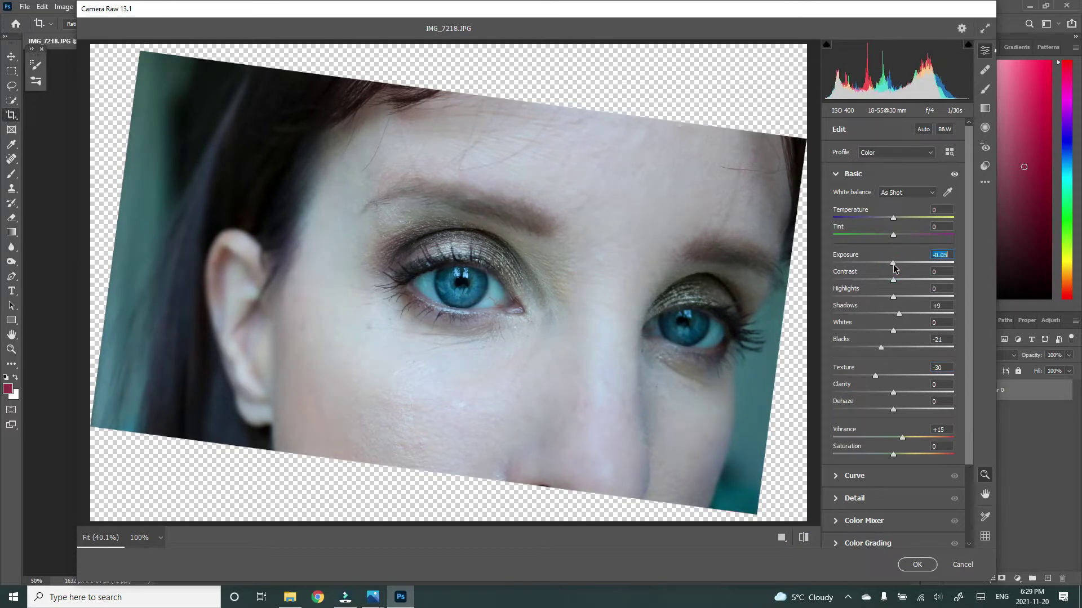
{"action": "left_click", "coordinate": [804, 536]}
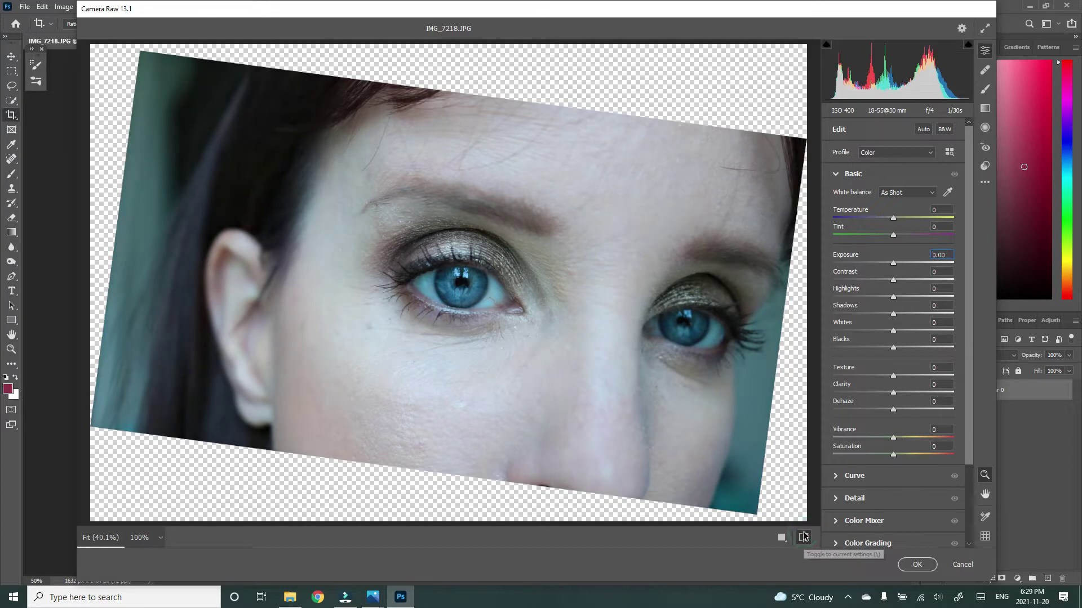
{"action": "left_click", "coordinate": [804, 537]}
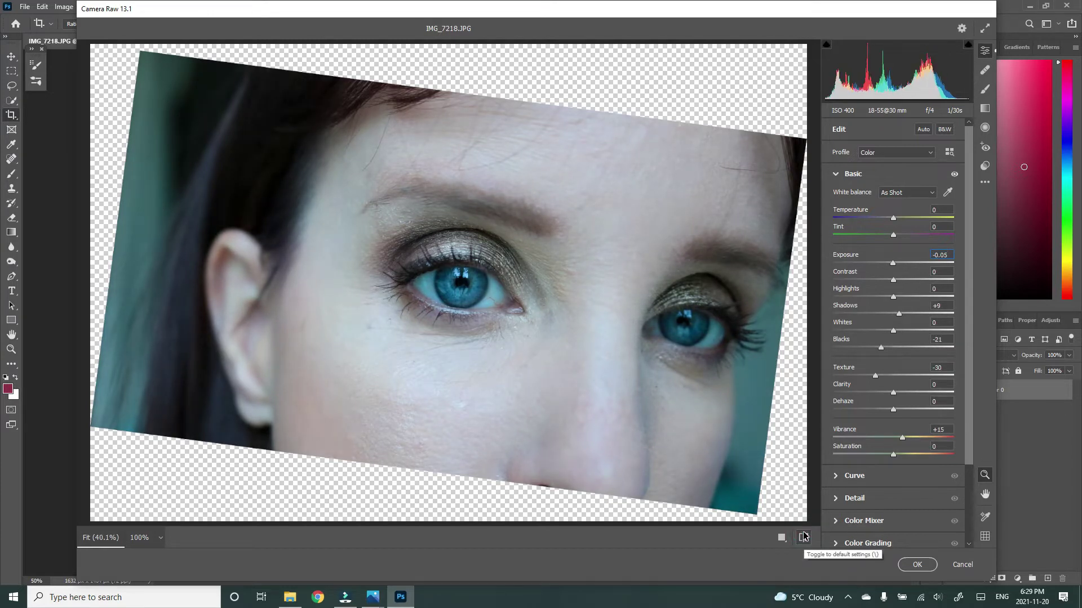
{"action": "left_click", "coordinate": [913, 565]}
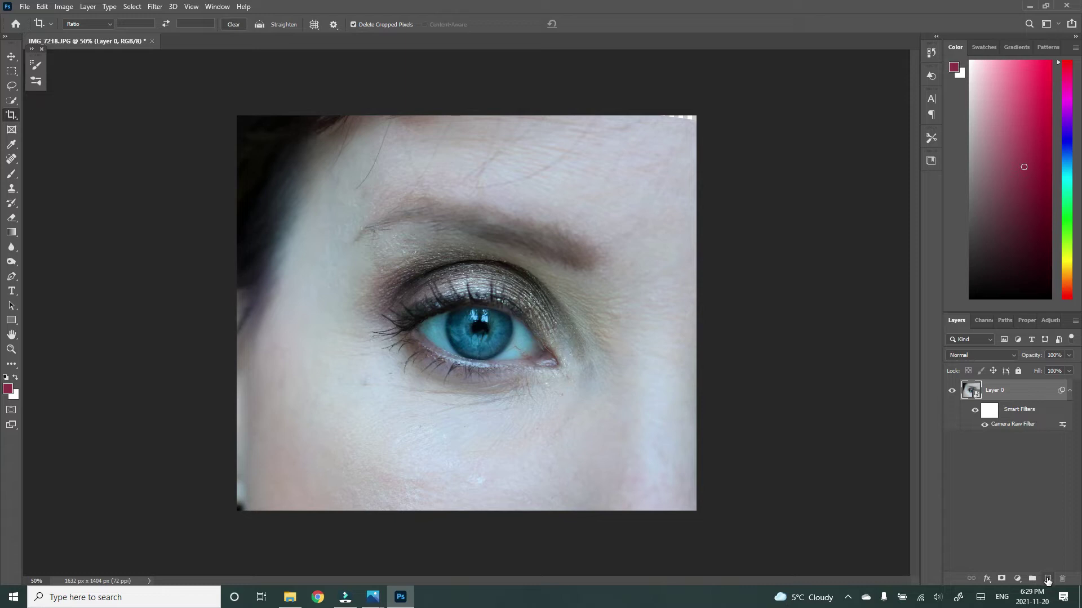
Add a new empty layer above the photo and name it sharp
{"action": "left_click", "coordinate": [1047, 580]}
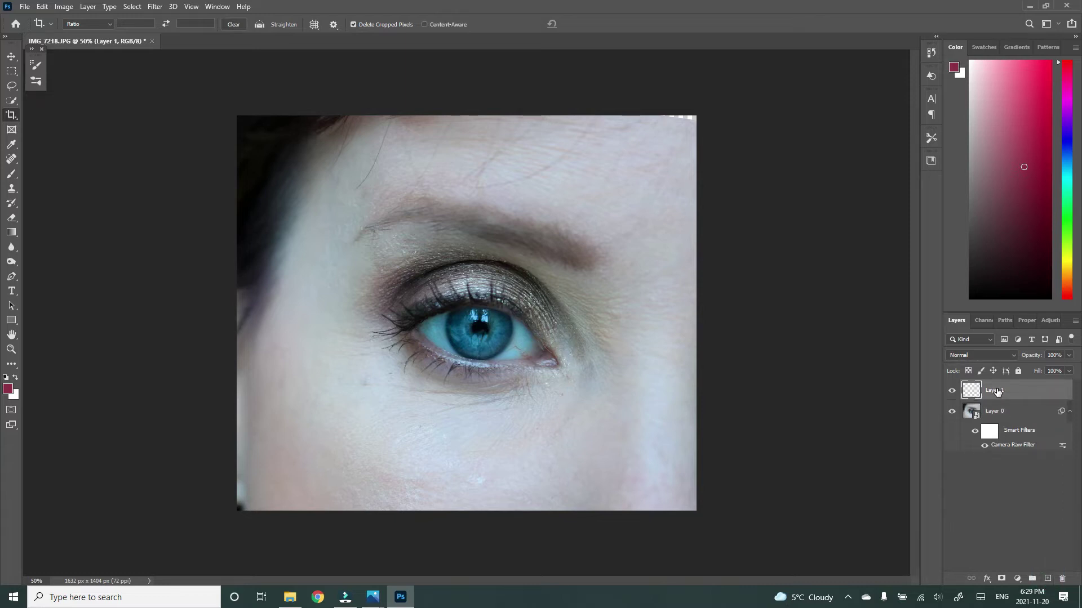
{"action": "double_click", "coordinate": [997, 391]}
{"action": "type", "text": "sharp"}
{"action": "key", "text": "Return"}
Sharpen the eyelashes and upper lash line on the sharp layer using the Sharpen tool with a 23 px brush
{"action": "left_click_drag", "start_coordinate": [18, 250], "coordinate": [72, 258]}
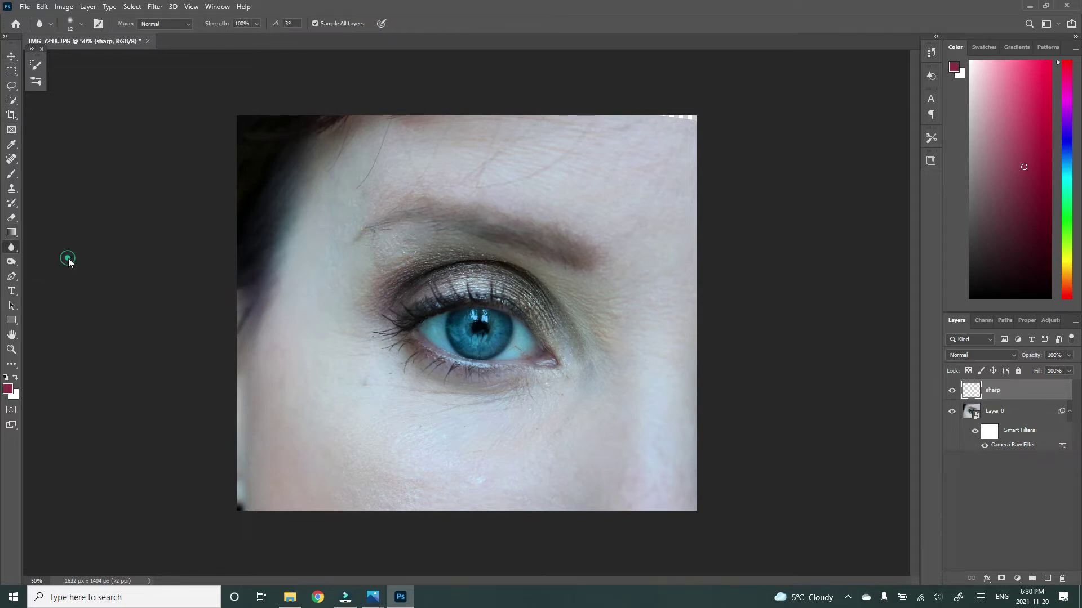
{"action": "left_click", "coordinate": [83, 25]}
{"action": "left_click_drag", "start_coordinate": [66, 61], "coordinate": [71, 61]}
{"action": "left_click", "coordinate": [407, 328]}
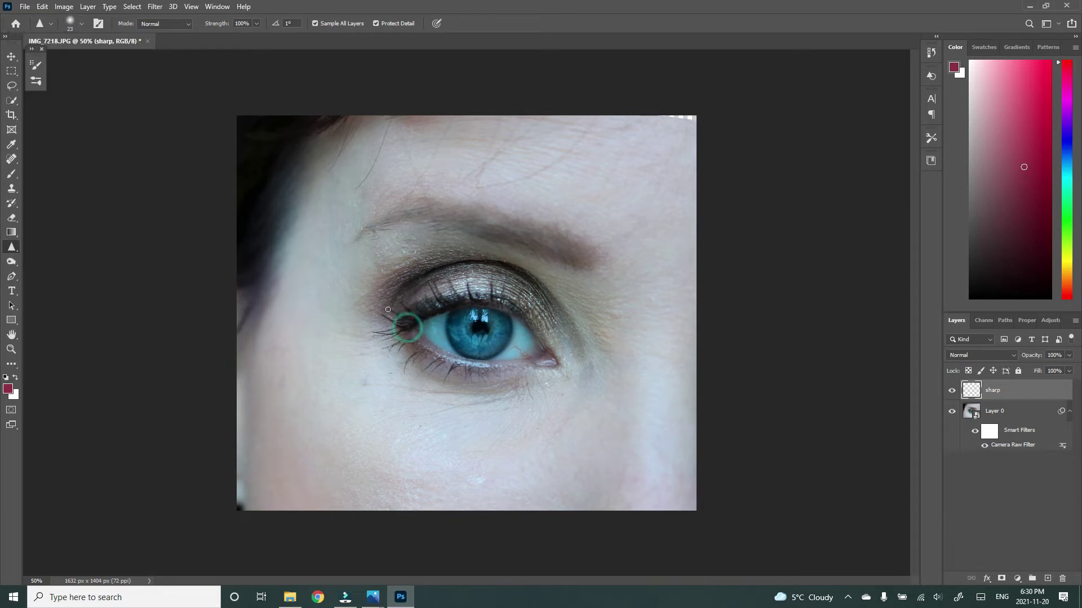
{"action": "mouse_move", "coordinate": [426, 308]}
{"action": "left_mouse_down"}
{"action": "mouse_move", "coordinate": [453, 278]}
{"action": "mouse_move", "coordinate": [463, 296]}
{"action": "mouse_move", "coordinate": [466, 275]}
{"action": "mouse_move", "coordinate": [475, 296]}
{"action": "mouse_move", "coordinate": [469, 272]}
{"action": "mouse_move", "coordinate": [490, 301]}
{"action": "mouse_move", "coordinate": [494, 285]}
{"action": "mouse_move", "coordinate": [509, 305]}
{"action": "mouse_move", "coordinate": [508, 287]}
{"action": "mouse_move", "coordinate": [529, 318]}
{"action": "left_mouse_up"}
{"action": "left_click", "coordinate": [394, 330]}
Sharpen the eyebrow hairs with short dabs and compare the image with the sharp layer hidden and shown
{"action": "left_click", "coordinate": [552, 253]}
{"action": "left_click", "coordinate": [548, 251]}
{"action": "left_click", "coordinate": [555, 256]}
{"action": "left_click", "coordinate": [510, 236]}
{"action": "left_click", "coordinate": [495, 229]}
{"action": "left_click", "coordinate": [470, 233]}
{"action": "left_click", "coordinate": [439, 221]}
{"action": "left_click", "coordinate": [460, 226]}
{"action": "left_click", "coordinate": [501, 225]}
{"action": "left_click", "coordinate": [954, 391]}
{"action": "left_click", "coordinate": [953, 391]}
{"action": "left_click", "coordinate": [953, 391]}
{"action": "left_click", "coordinate": [953, 391]}
{"action": "left_click", "coordinate": [953, 391]}
{"action": "left_click", "coordinate": [953, 391]}
Add a Hue/Saturation adjustment layer above the sharp layer and fill its mask with black
{"action": "left_click", "coordinate": [1017, 579]}
{"action": "left_click", "coordinate": [1030, 471]}
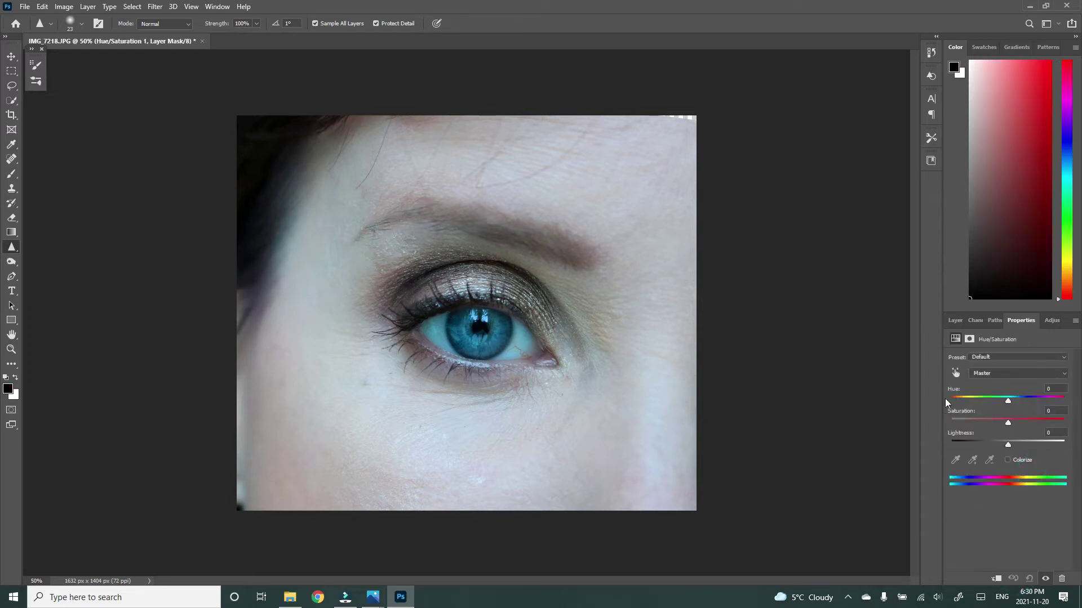
{"action": "left_click", "coordinate": [954, 322]}
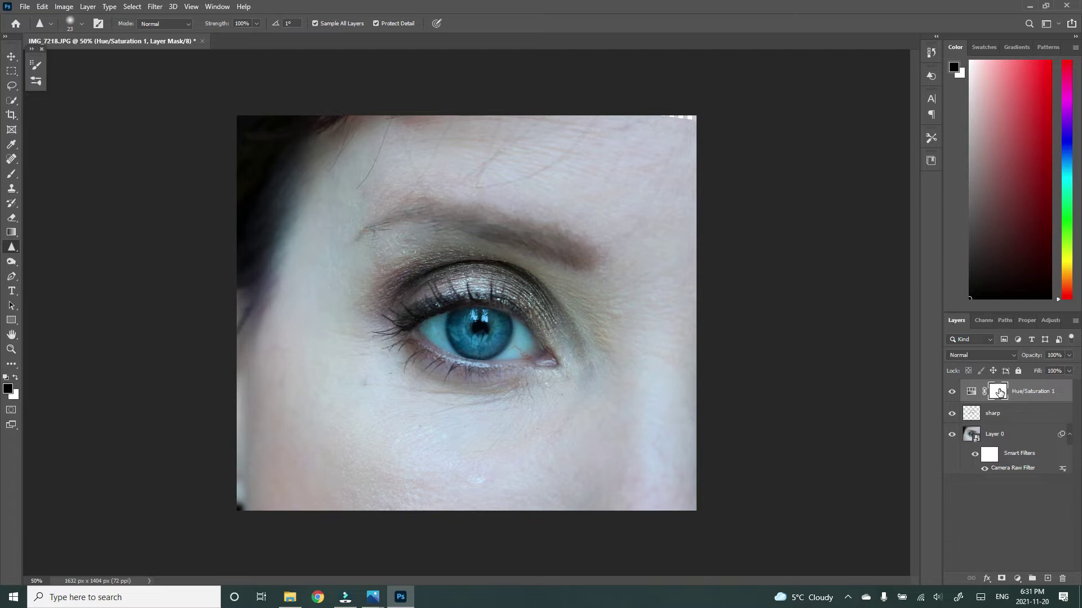
{"action": "left_click", "coordinate": [39, 9]}
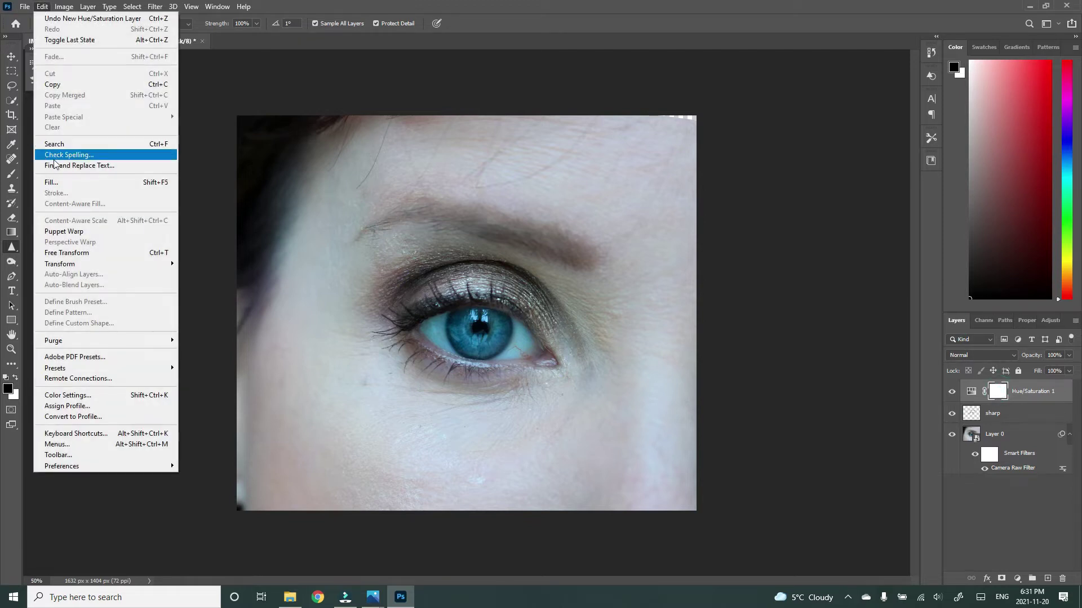
{"action": "left_click", "coordinate": [52, 182]}
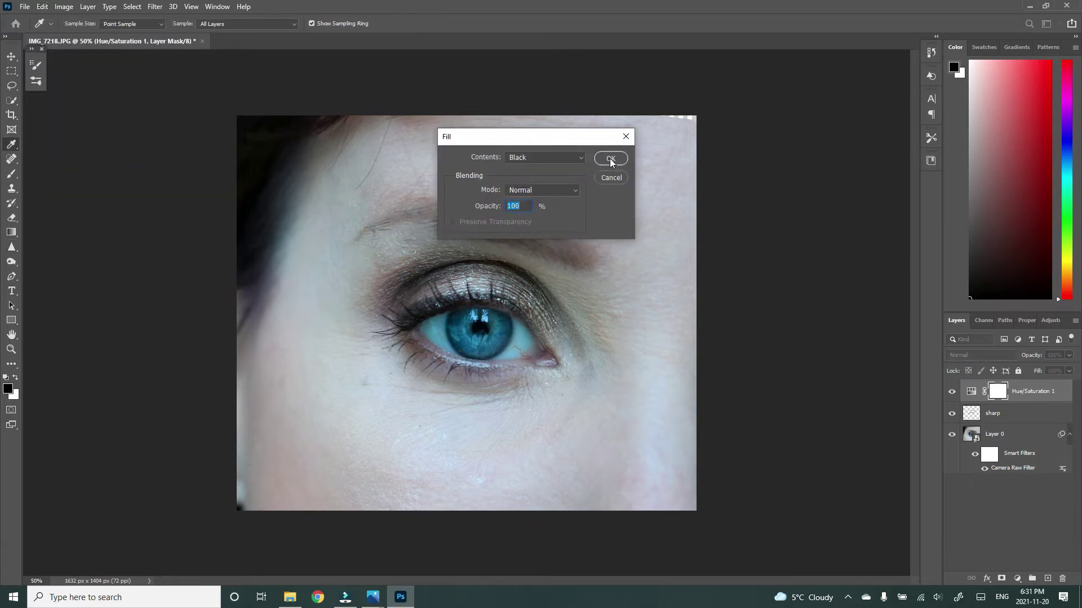
{"action": "left_click", "coordinate": [610, 160]}
Raise the Lightness of the Hue/Saturation adjustment slightly
{"action": "double_click", "coordinate": [973, 392]}
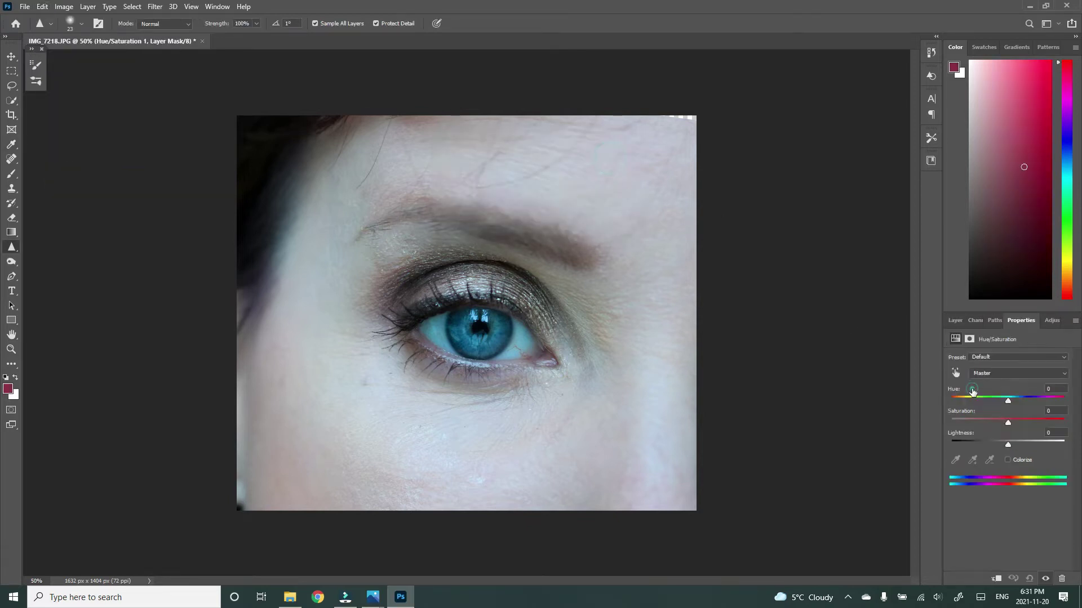
{"action": "mouse_move", "coordinate": [1009, 443]}
{"action": "left_mouse_down"}
{"action": "mouse_move", "coordinate": [1023, 444]}
{"action": "mouse_move", "coordinate": [981, 427]}
{"action": "mouse_move", "coordinate": [1028, 445]}
{"action": "left_mouse_up"}
{"action": "left_click", "coordinate": [966, 319]}
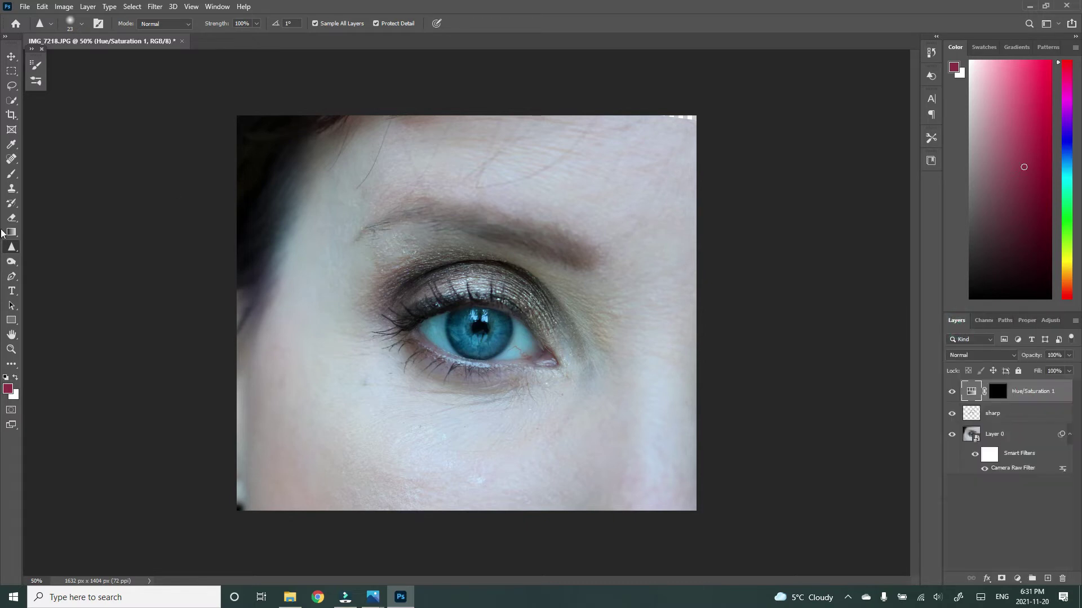
Paint white on the Hue/Saturation mask over the whites on both sides of the iris with a 47 px Hard Round brush
{"action": "left_click", "coordinate": [14, 174]}
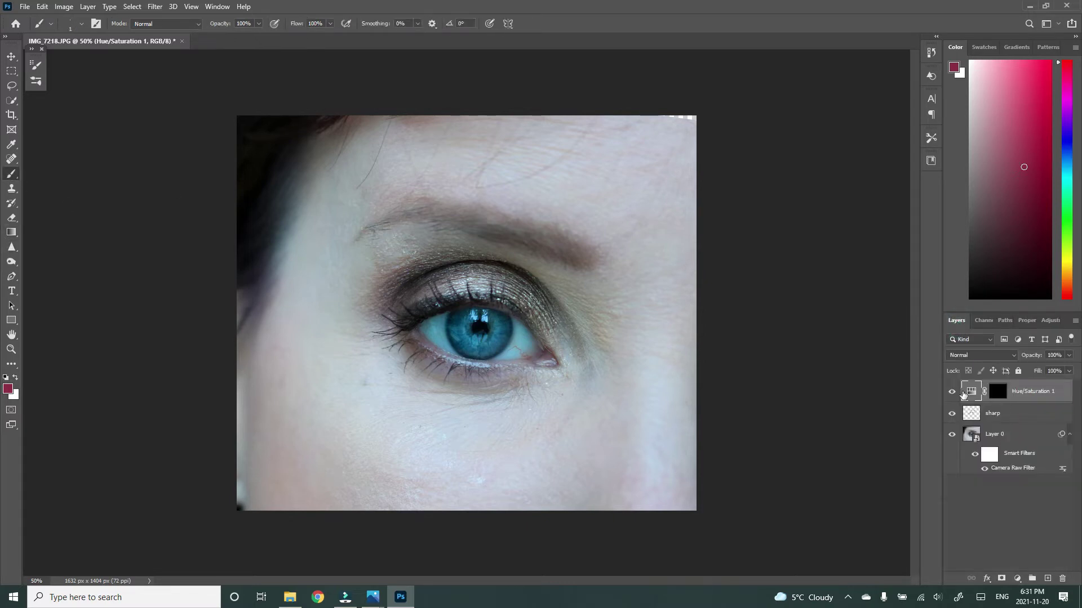
{"action": "left_click", "coordinate": [1007, 394]}
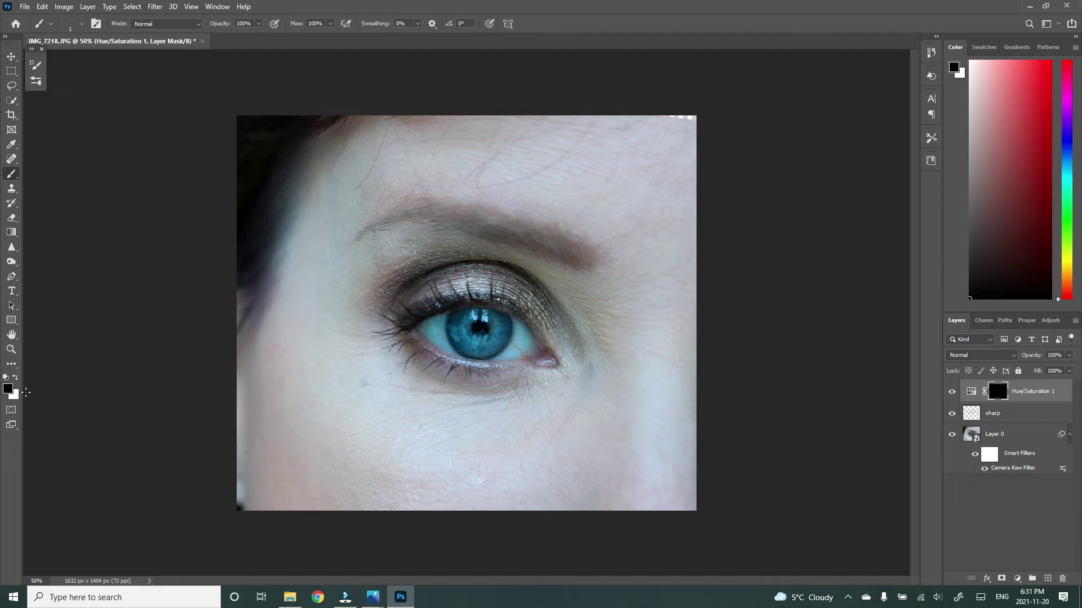
{"action": "left_click", "coordinate": [15, 378]}
{"action": "left_click", "coordinate": [82, 24]}
{"action": "left_click_drag", "start_coordinate": [63, 60], "coordinate": [79, 60]}
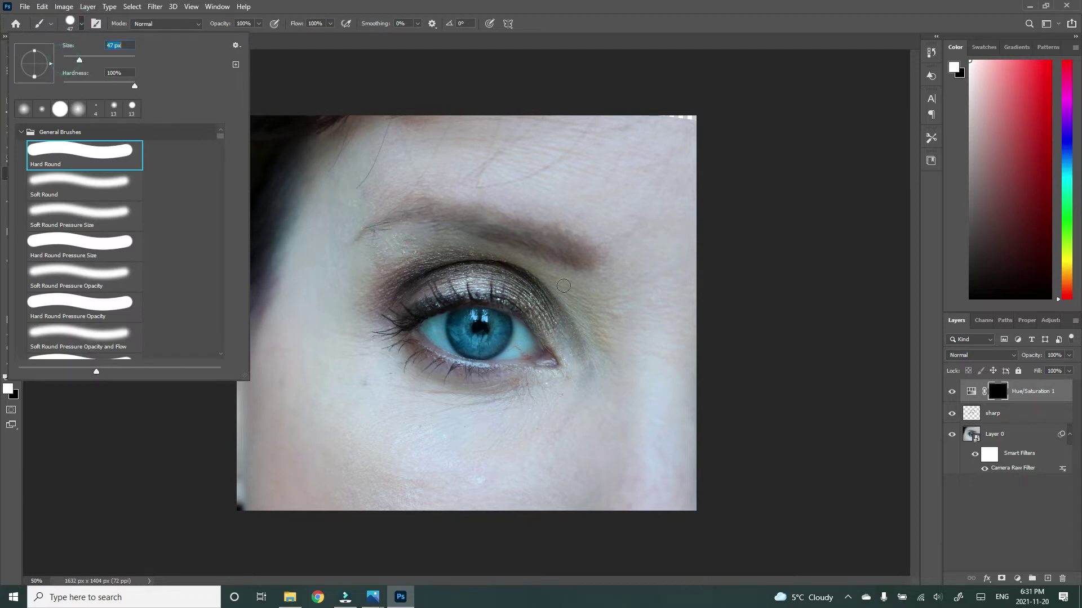
{"action": "left_click", "coordinate": [518, 328]}
{"action": "mouse_move", "coordinate": [518, 328]}
{"action": "left_mouse_down"}
{"action": "mouse_move", "coordinate": [525, 341]}
{"action": "mouse_move", "coordinate": [503, 355]}
{"action": "mouse_move", "coordinate": [527, 342]}
{"action": "mouse_move", "coordinate": [516, 329]}
{"action": "mouse_move", "coordinate": [528, 340]}
{"action": "left_mouse_up"}
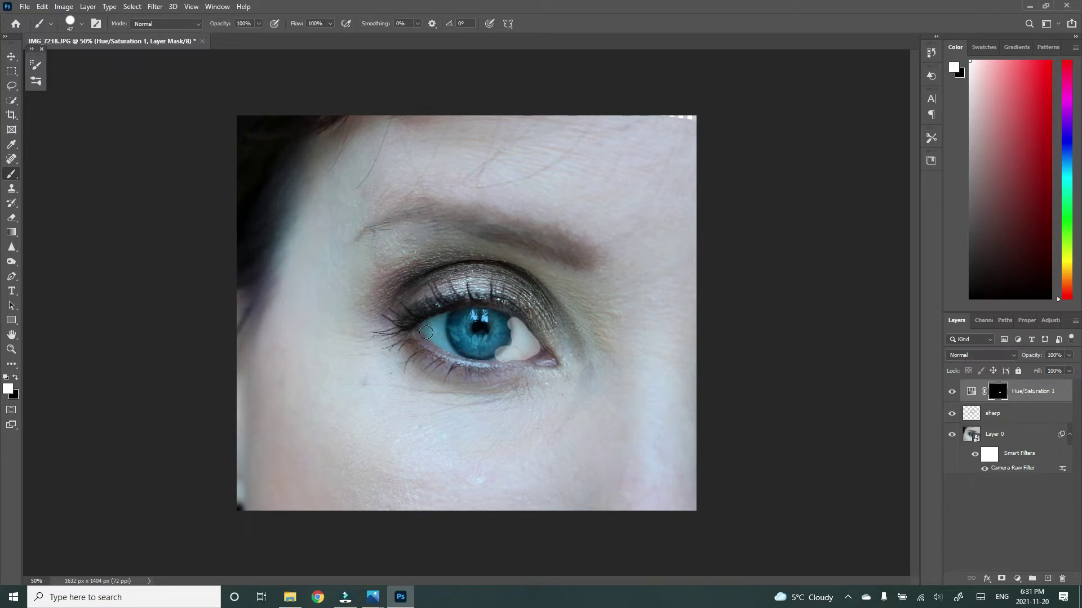
{"action": "mouse_move", "coordinate": [426, 328]}
{"action": "left_mouse_down"}
{"action": "mouse_move", "coordinate": [442, 319]}
{"action": "mouse_move", "coordinate": [454, 345]}
{"action": "mouse_move", "coordinate": [433, 332]}
{"action": "mouse_move", "coordinate": [450, 346]}
{"action": "mouse_move", "coordinate": [451, 324]}
{"action": "left_mouse_up"}
Extend and soften the mask edges over the eye whites with a white 47 px Soft Round brush
{"action": "left_click", "coordinate": [11, 349]}
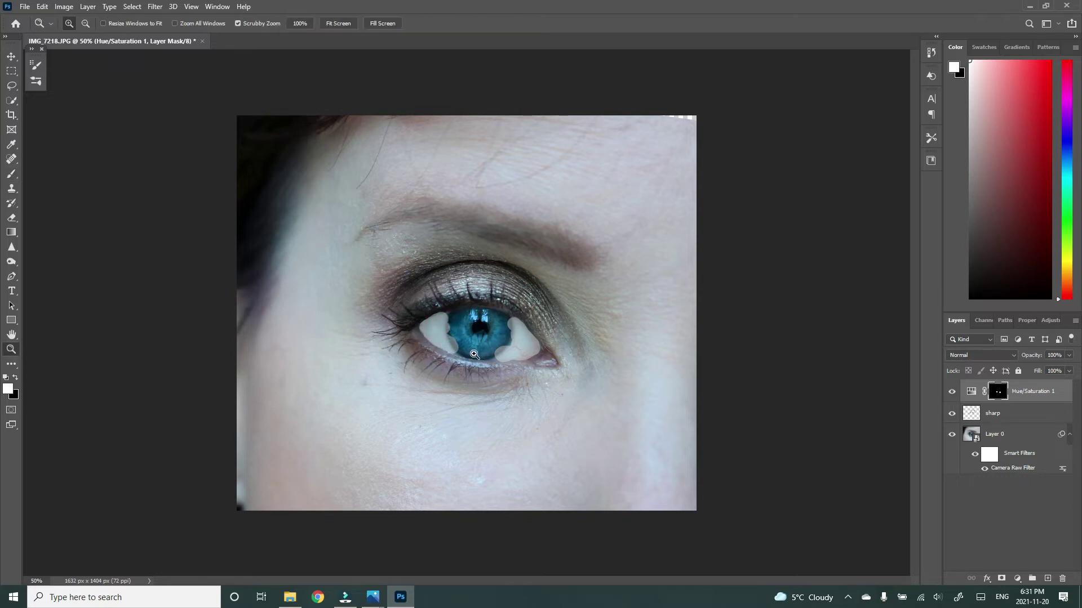
{"action": "left_click", "coordinate": [475, 355]}
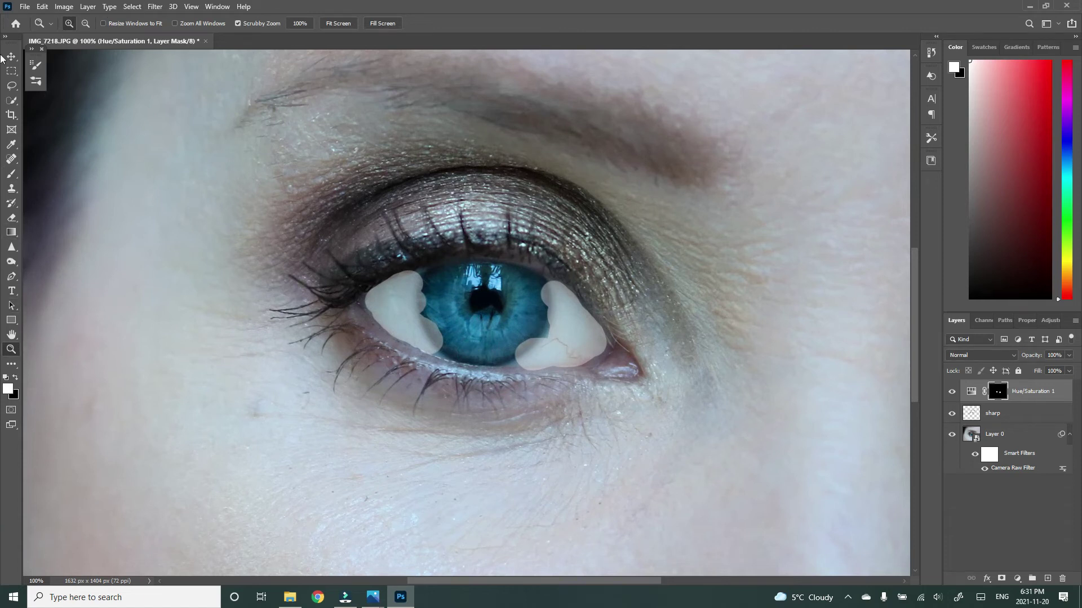
{"action": "left_click", "coordinate": [12, 173]}
{"action": "left_click", "coordinate": [68, 25]}
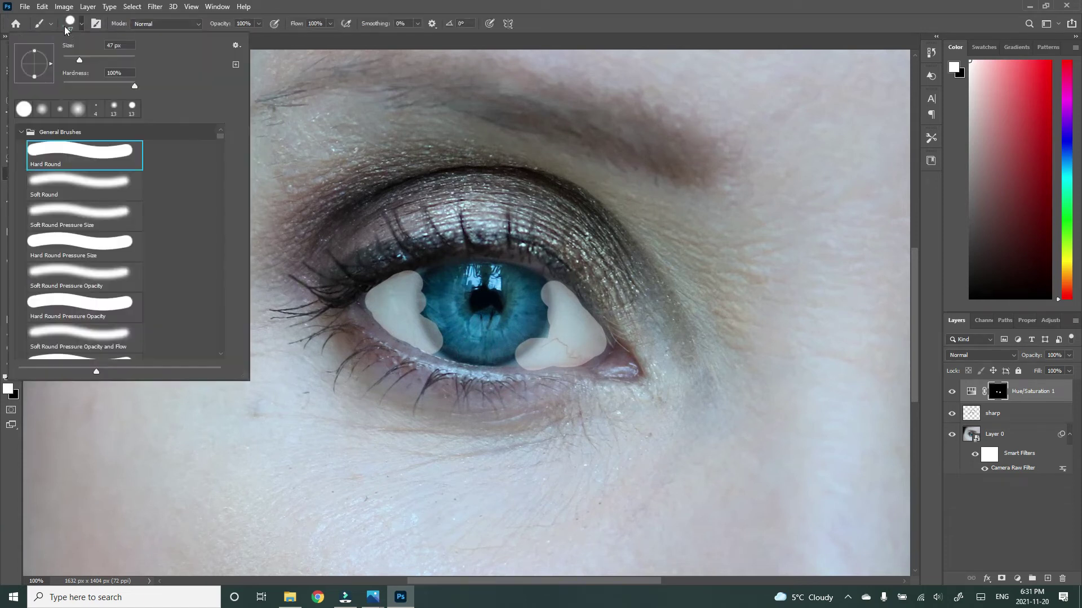
{"action": "left_click", "coordinate": [74, 186]}
{"action": "left_click", "coordinate": [372, 307]}
{"action": "mouse_move", "coordinate": [373, 309]}
{"action": "left_mouse_down"}
{"action": "mouse_move", "coordinate": [423, 344]}
{"action": "mouse_move", "coordinate": [416, 281]}
{"action": "mouse_move", "coordinate": [425, 330]}
{"action": "mouse_move", "coordinate": [448, 350]}
{"action": "mouse_move", "coordinate": [437, 346]}
{"action": "left_mouse_up"}
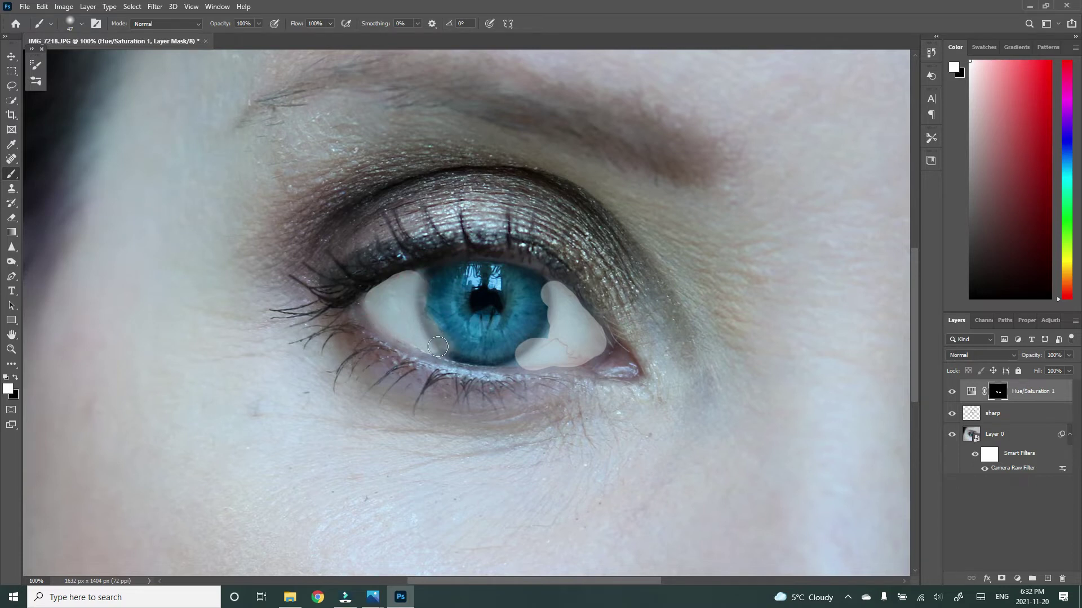
{"action": "left_click_drag", "start_coordinate": [523, 364], "coordinate": [509, 355]}
{"action": "left_click_drag", "start_coordinate": [591, 358], "coordinate": [605, 346]}
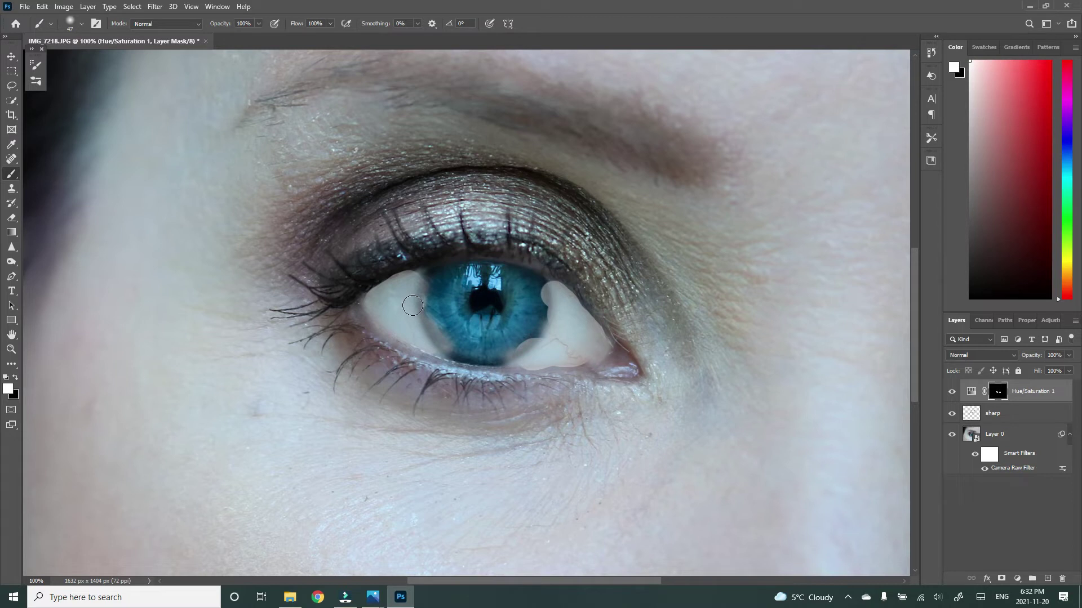
Paint black on the mask around the iris edge and lower lid to remove the lightening there
{"action": "left_click", "coordinate": [15, 383]}
{"action": "mouse_move", "coordinate": [435, 284]}
{"action": "left_mouse_down"}
{"action": "mouse_move", "coordinate": [453, 345]}
{"action": "mouse_move", "coordinate": [435, 283]}
{"action": "mouse_move", "coordinate": [432, 305]}
{"action": "mouse_move", "coordinate": [456, 352]}
{"action": "mouse_move", "coordinate": [502, 351]}
{"action": "mouse_move", "coordinate": [508, 380]}
{"action": "mouse_move", "coordinate": [583, 379]}
{"action": "left_mouse_up"}
{"action": "mouse_move", "coordinate": [500, 348]}
{"action": "left_mouse_down"}
{"action": "mouse_move", "coordinate": [531, 324]}
{"action": "mouse_move", "coordinate": [533, 283]}
{"action": "mouse_move", "coordinate": [526, 334]}
{"action": "mouse_move", "coordinate": [502, 354]}
{"action": "mouse_move", "coordinate": [525, 330]}
{"action": "mouse_move", "coordinate": [535, 286]}
{"action": "mouse_move", "coordinate": [537, 319]}
{"action": "mouse_move", "coordinate": [510, 349]}
{"action": "left_mouse_up"}
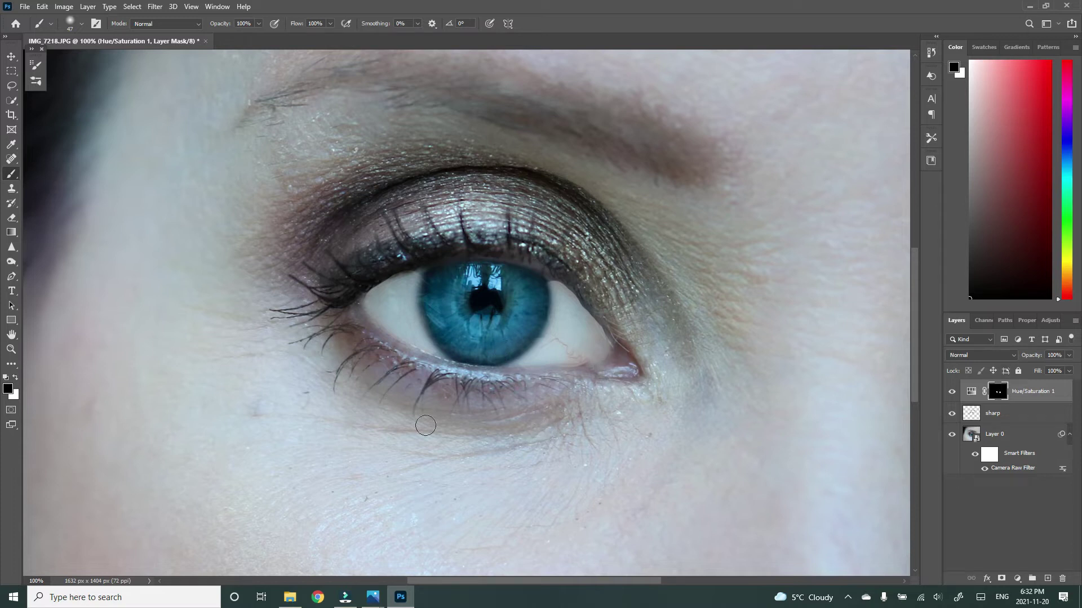
Lower the Hue/Saturation layer's opacity to 34%, comparing the eye with the layer hidden and shown
{"action": "left_click", "coordinate": [36, 581]}
{"action": "type", "text": "75"}
{"action": "key", "text": "Return"}
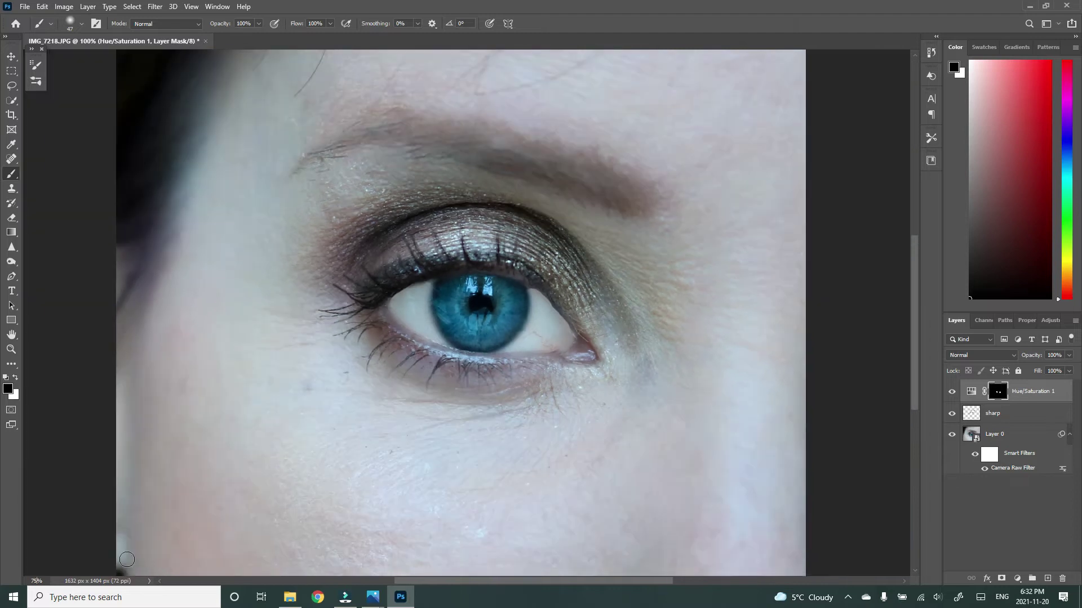
{"action": "left_click", "coordinate": [1068, 354]}
{"action": "left_click_drag", "start_coordinate": [1070, 367], "coordinate": [1042, 370]}
{"action": "left_click", "coordinate": [952, 392]}
{"action": "left_click", "coordinate": [952, 392]}
{"action": "left_click", "coordinate": [953, 391]}
{"action": "left_click", "coordinate": [952, 391]}
{"action": "left_click", "coordinate": [952, 392]}
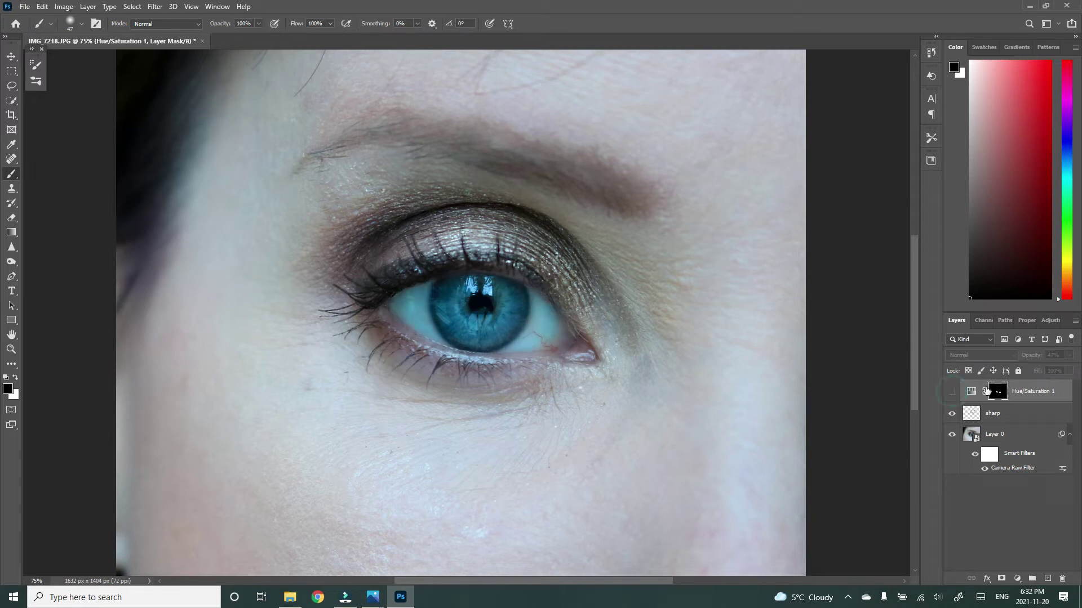
{"action": "left_click", "coordinate": [952, 391]}
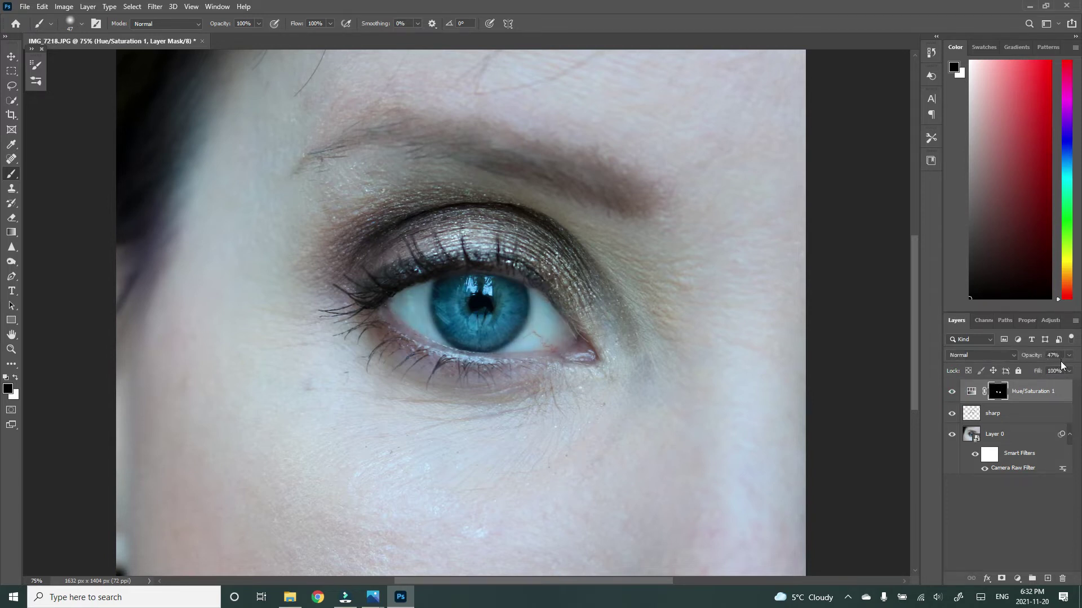
{"action": "left_click_drag", "start_coordinate": [1044, 373], "coordinate": [1040, 373]}
{"action": "left_click", "coordinate": [951, 394]}
{"action": "left_click", "coordinate": [952, 392]}
Rename the Hue/Saturation layer Whites of Eye
{"action": "double_click", "coordinate": [1024, 392]}
{"action": "type", "text": "Whites of Eye"}
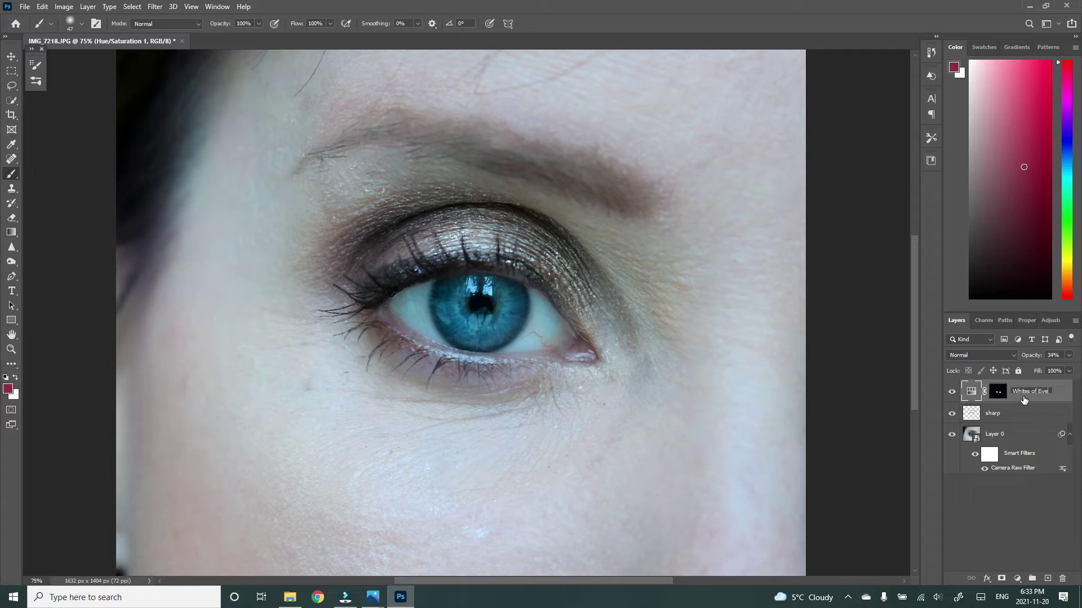
{"action": "key", "text": "Return"}
Add a new empty layer above Whites of Eye and name it eye vein
{"action": "left_click", "coordinate": [1047, 579]}
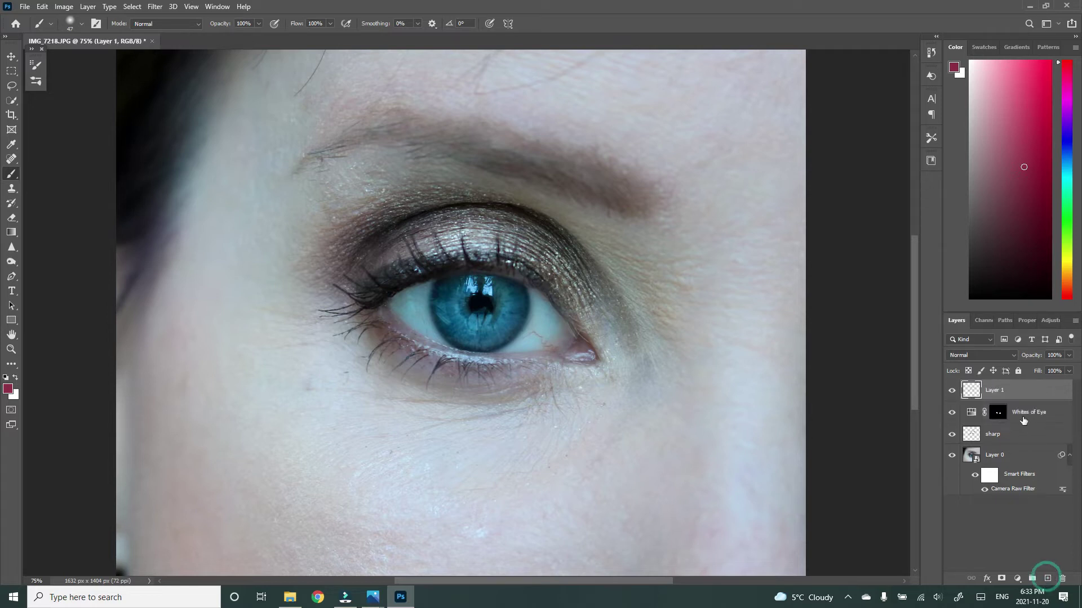
{"action": "left_click", "coordinate": [997, 390]}
{"action": "type", "text": "eye vein"}
{"action": "key", "text": "Return"}
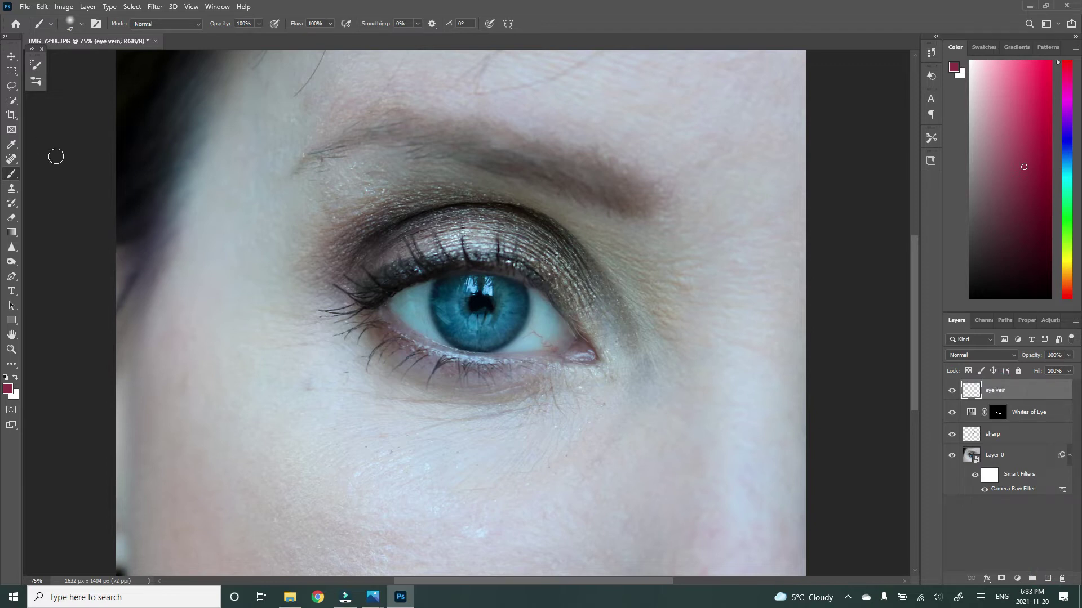
Clone out the small veins in the eye whites with a 32 px Clone Stamp and compare with the eye vein layer hidden
{"action": "left_click", "coordinate": [10, 192]}
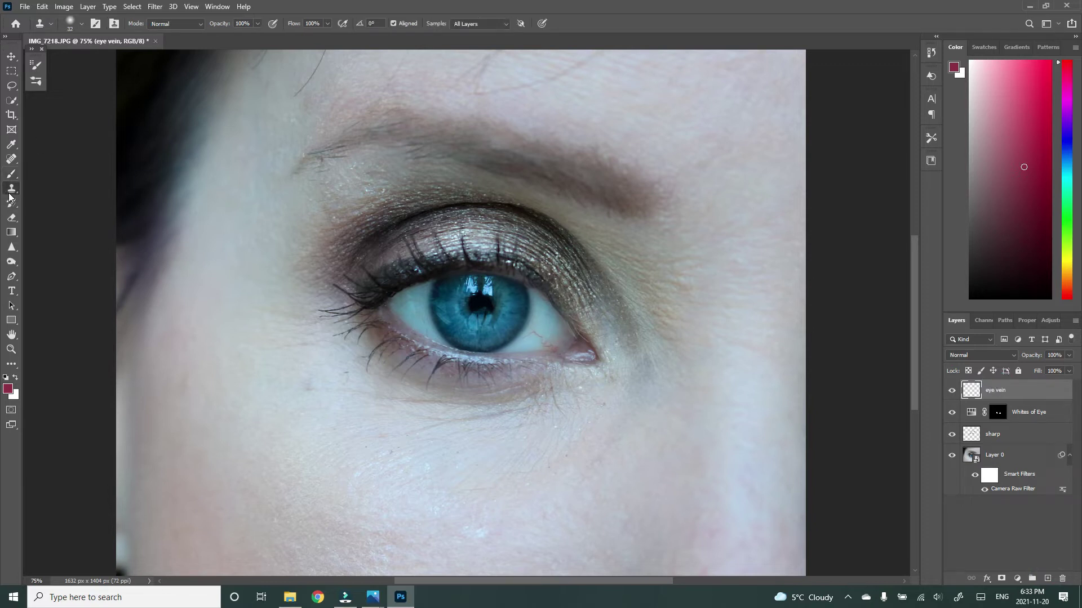
{"action": "left_click", "coordinate": [538, 323], "text": "alt"}
{"action": "left_click_drag", "start_coordinate": [523, 345], "coordinate": [526, 340]}
{"action": "left_click", "coordinate": [548, 334], "text": "alt"}
{"action": "left_click", "coordinate": [543, 340], "text": "alt"}
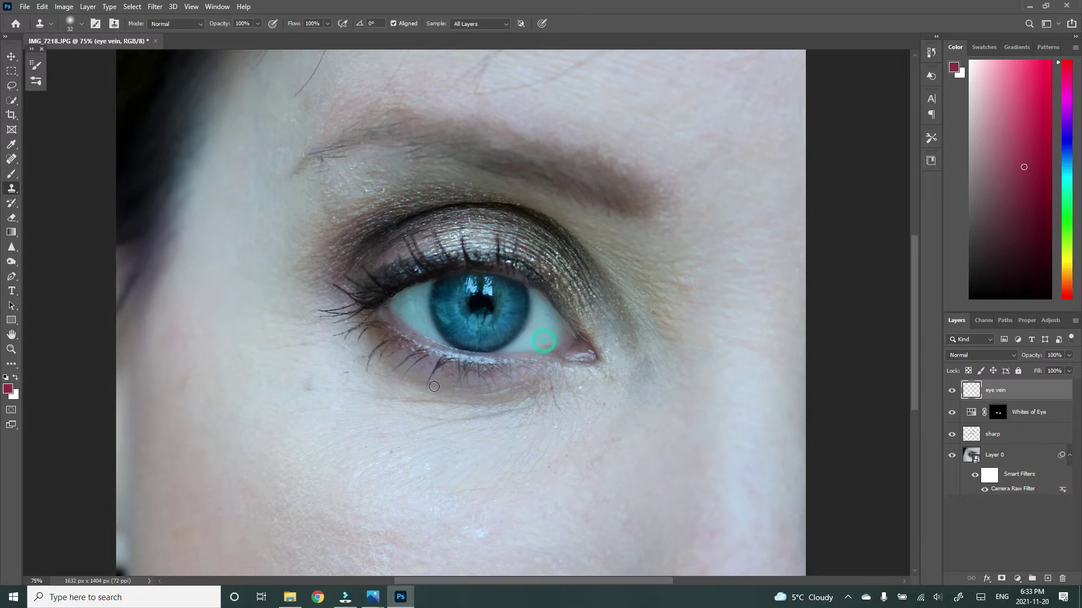
{"action": "left_click", "coordinate": [416, 315]}
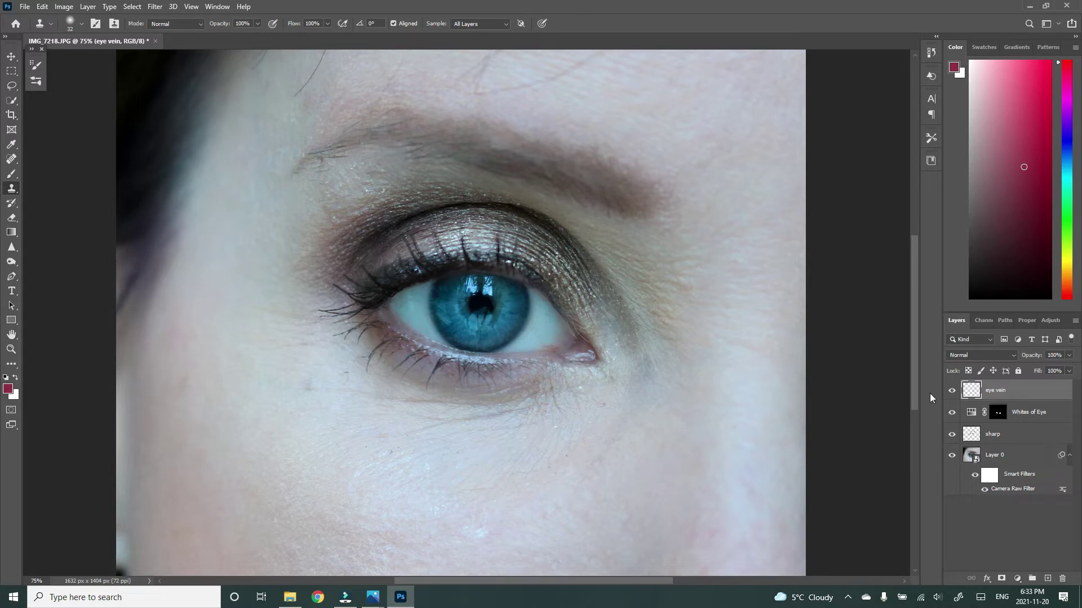
{"action": "left_click", "coordinate": [952, 391]}
{"action": "left_click", "coordinate": [953, 391]}
{"action": "left_click", "coordinate": [952, 391]}
{"action": "left_click", "coordinate": [953, 391]}
Add a new empty layer above eye vein and name it under eyes
{"action": "left_click", "coordinate": [1047, 579]}
{"action": "double_click", "coordinate": [995, 391]}
{"action": "type", "text": "under eyes"}
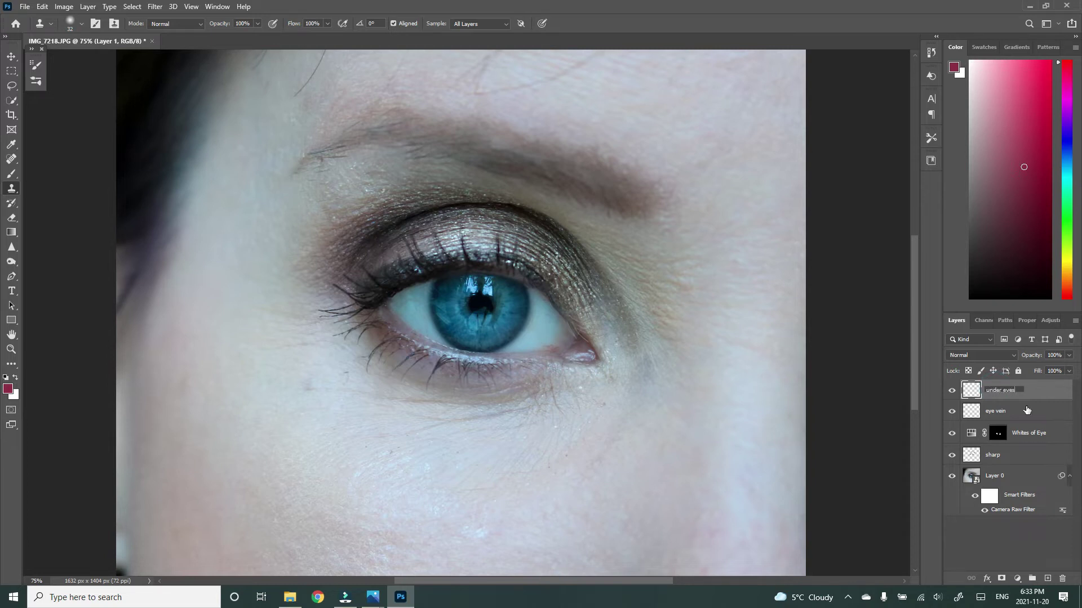
{"action": "key", "text": "Return"}
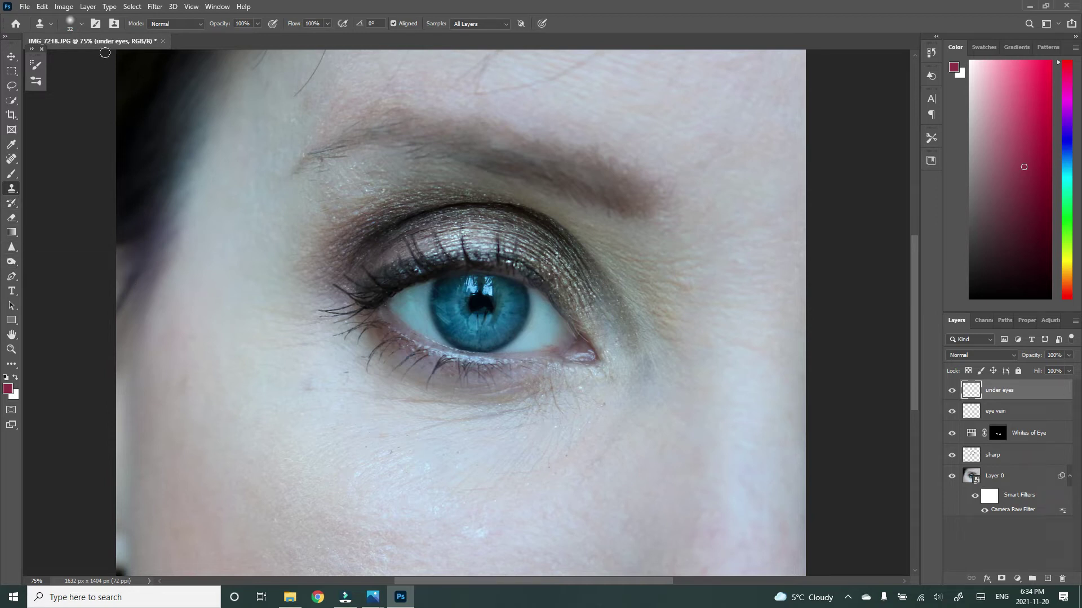
Clone smooth skin over the fine lines below the middle of the eye using a soft 45 px Clone Stamp
{"action": "left_click", "coordinate": [82, 24]}
{"action": "left_click_drag", "start_coordinate": [76, 58], "coordinate": [79, 58]}
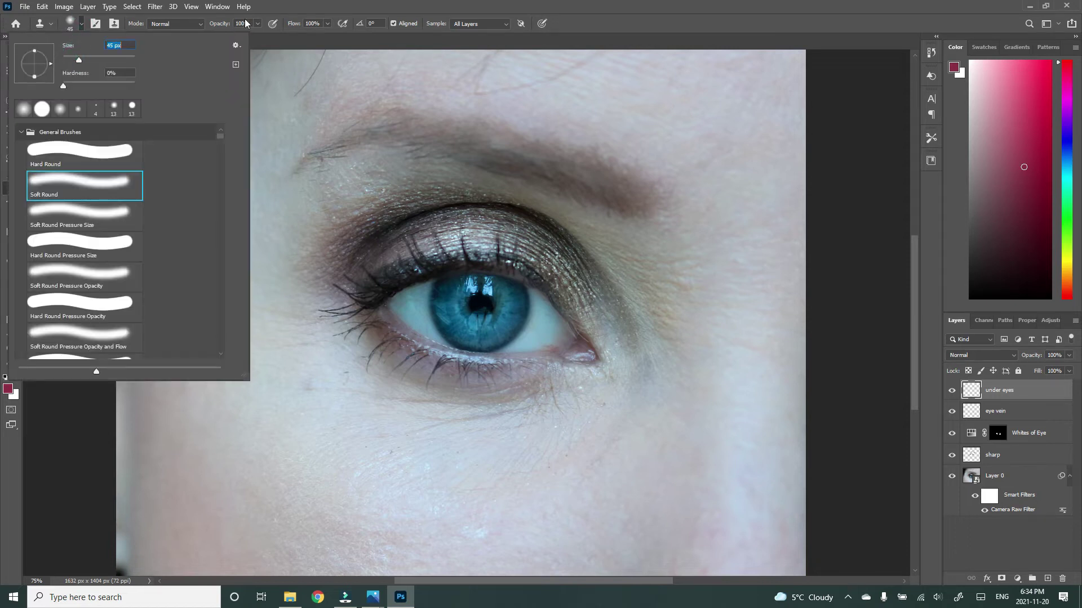
{"action": "left_click", "coordinate": [273, 7]}
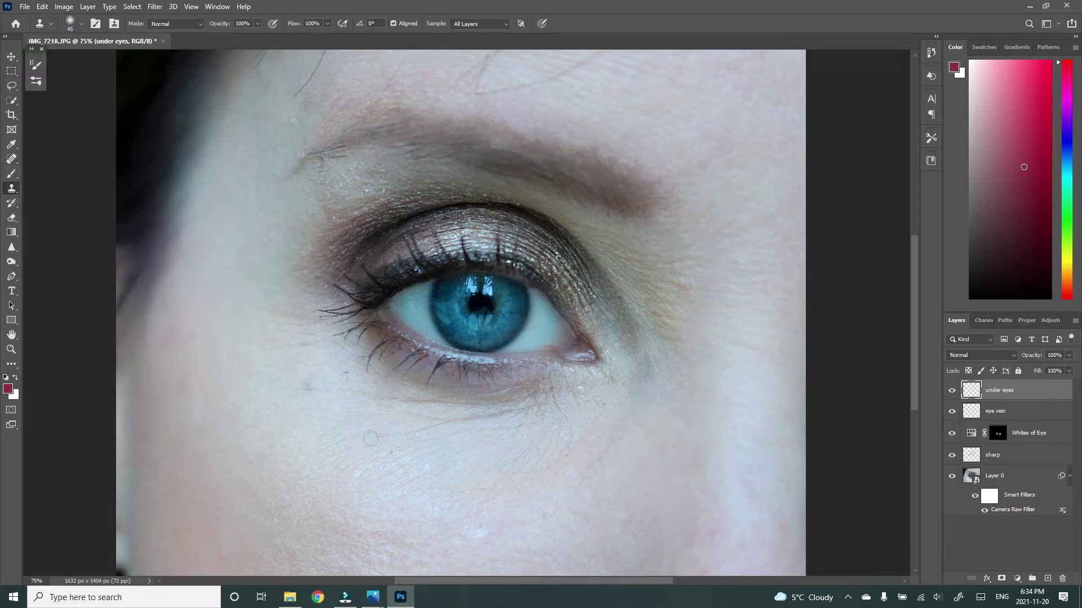
{"action": "left_click", "coordinate": [430, 437], "text": "alt"}
{"action": "left_click", "coordinate": [429, 433]}
{"action": "left_click", "coordinate": [446, 430], "text": "alt"}
{"action": "left_click", "coordinate": [454, 426]}
{"action": "left_click", "coordinate": [465, 427]}
{"action": "left_click", "coordinate": [464, 426]}
{"action": "left_click", "coordinate": [477, 425]}
Clone over the crease and stray lines directly under the lower lid, from the outer part toward the inner corner
{"action": "left_click", "coordinate": [407, 407], "text": "alt"}
{"action": "left_click", "coordinate": [421, 408]}
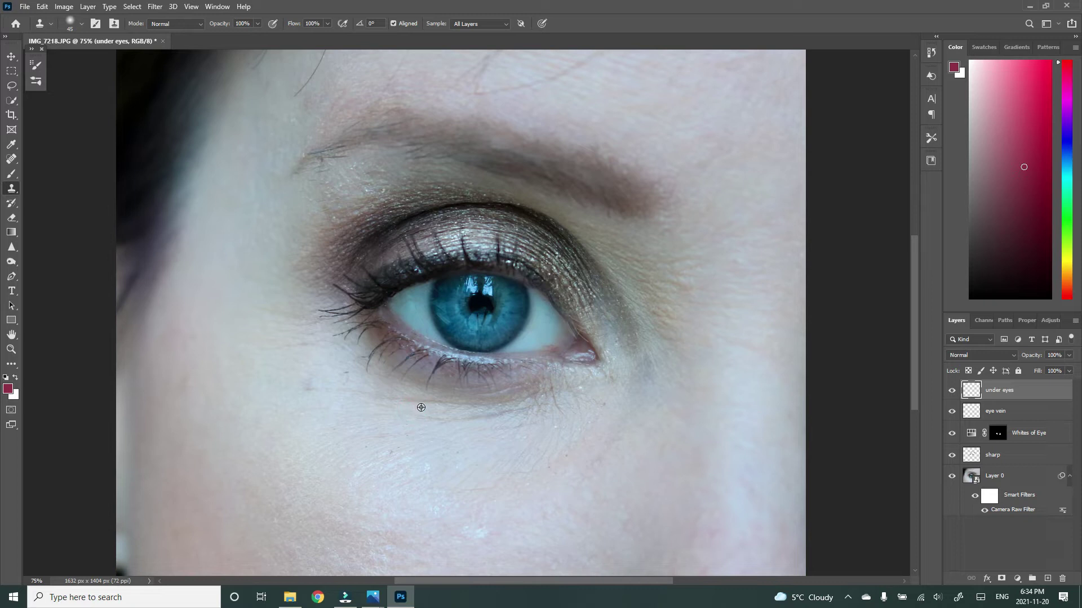
{"action": "left_click", "coordinate": [398, 388]}
{"action": "left_click", "coordinate": [420, 396]}
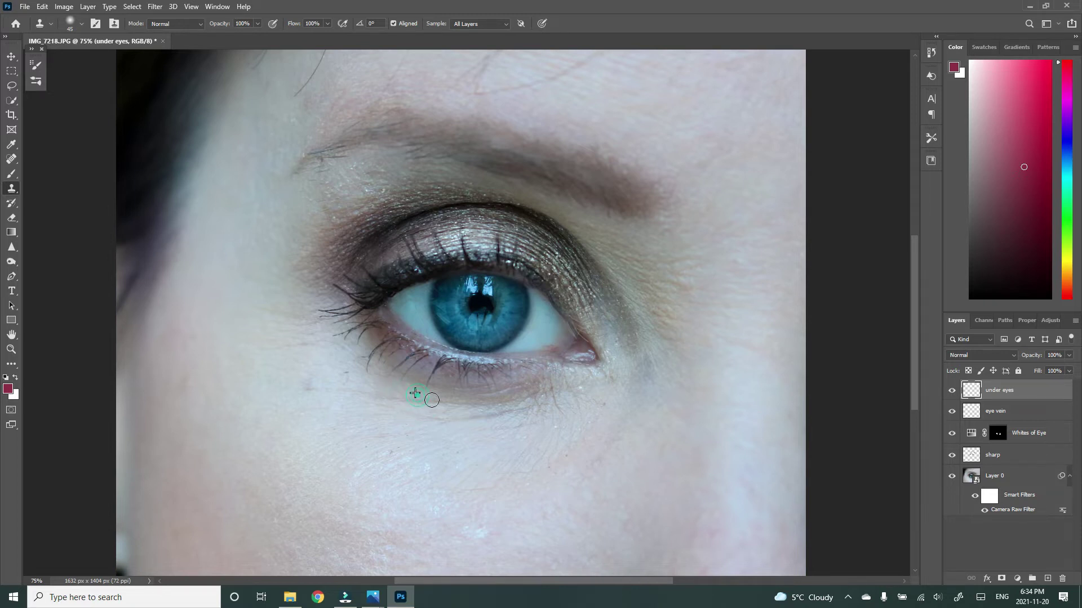
{"action": "left_click", "coordinate": [557, 411]}
{"action": "left_click", "coordinate": [559, 400]}
{"action": "left_click", "coordinate": [555, 398]}
{"action": "left_click", "coordinate": [509, 422]}
{"action": "left_click", "coordinate": [424, 407]}
Clone clean skin over the dark spot below the outer corner and the blemishes near the inner corner of the eye
{"action": "left_click", "coordinate": [309, 355], "text": "alt"}
{"action": "left_click", "coordinate": [299, 352], "text": "alt"}
{"action": "left_click", "coordinate": [316, 394]}
{"action": "left_click", "coordinate": [465, 432], "text": "alt"}
{"action": "left_click", "coordinate": [478, 426]}
{"action": "left_click", "coordinate": [591, 382]}
{"action": "left_click", "coordinate": [583, 386]}
{"action": "left_click", "coordinate": [556, 431], "text": "alt"}
Compare the skin below the eye with the under eyes layer hidden and shown
{"action": "left_click", "coordinate": [952, 390]}
{"action": "left_click", "coordinate": [952, 390]}
{"action": "left_click", "coordinate": [952, 390]}
{"action": "left_click", "coordinate": [952, 390]}
{"action": "left_click", "coordinate": [952, 390]}
{"action": "left_click", "coordinate": [952, 391]}
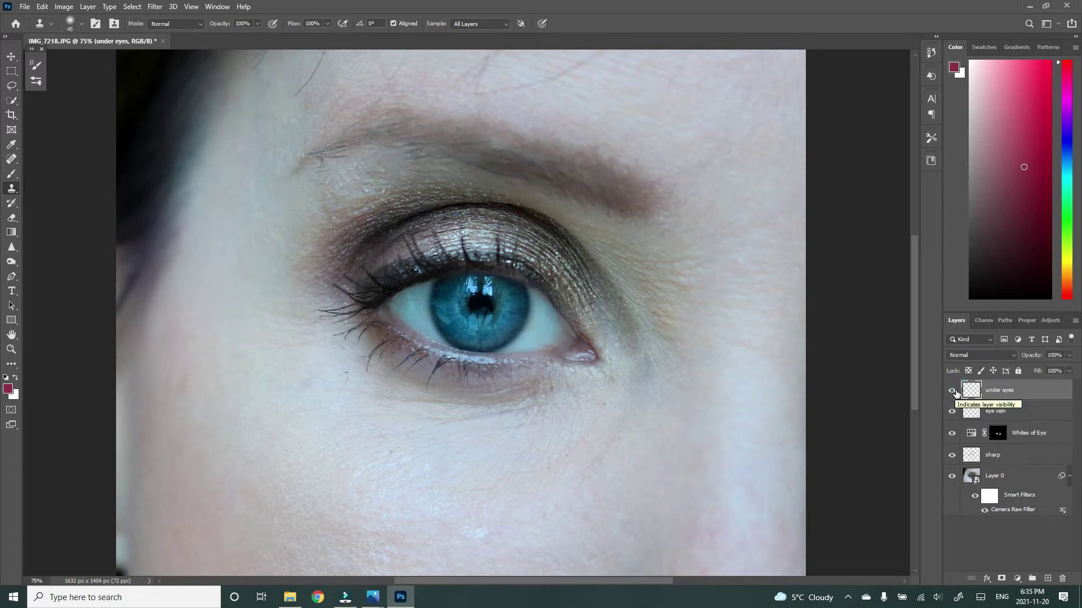
{"action": "left_click", "coordinate": [954, 391]}
{"action": "left_click", "coordinate": [954, 391]}
{"action": "left_click", "coordinate": [954, 392]}
{"action": "left_click", "coordinate": [954, 391]}
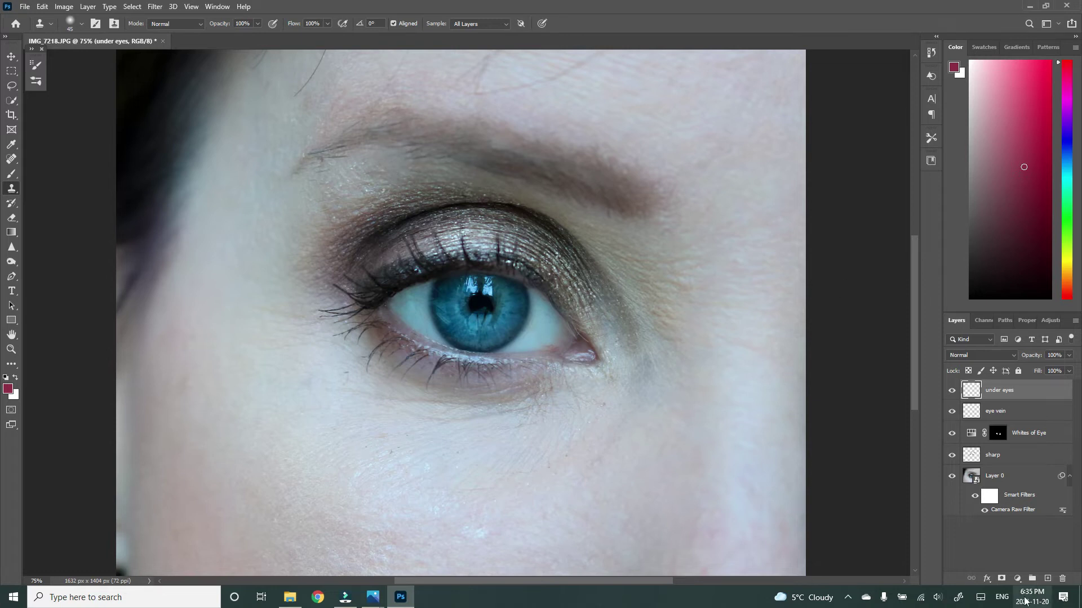
Add a new empty layer above under eyes and name it eyebrows clean
{"action": "left_click", "coordinate": [1047, 578]}
{"action": "double_click", "coordinate": [995, 390]}
{"action": "type", "text": "eyebrows clean"}
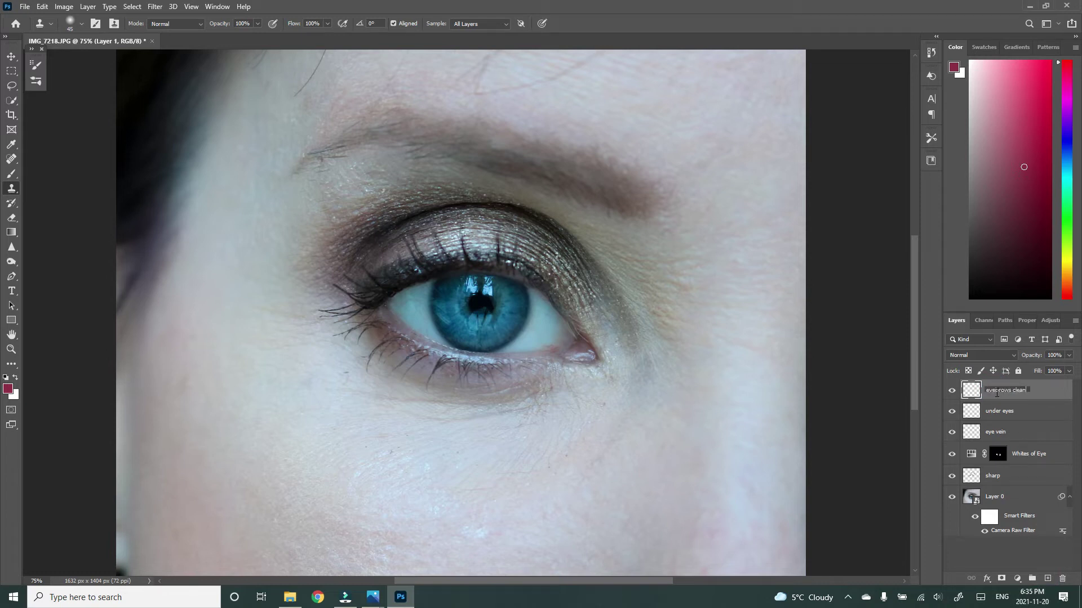
{"action": "key", "text": "Return"}
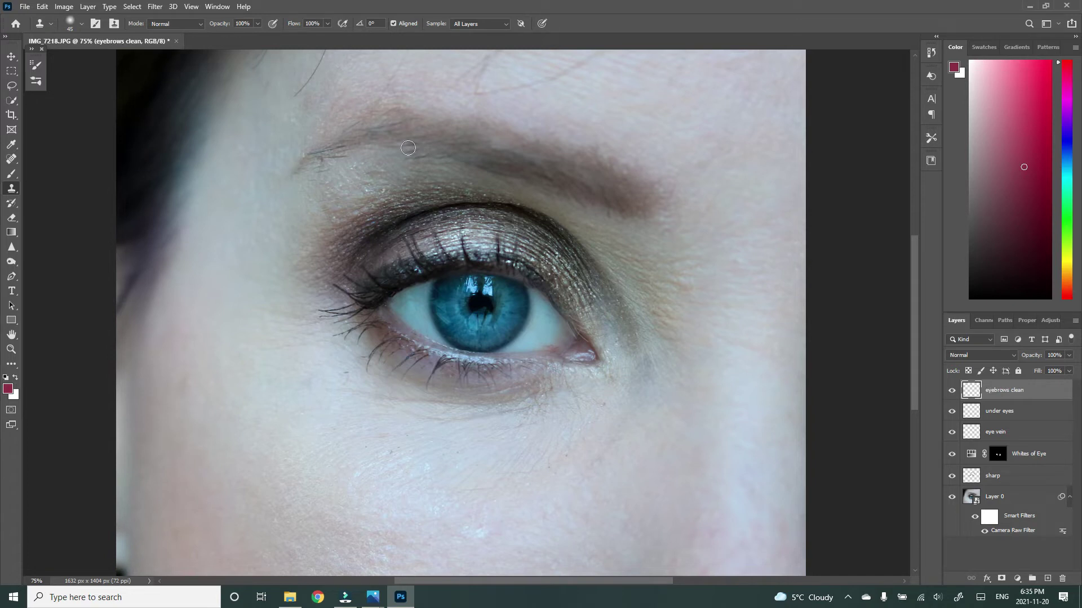
Clone clean skin over the stray hairs below the outer half of the eyebrow
{"action": "left_click", "coordinate": [397, 162], "text": "alt"}
{"action": "mouse_move", "coordinate": [398, 162]}
{"action": "left_mouse_down"}
{"action": "mouse_move", "coordinate": [431, 172]}
{"action": "mouse_move", "coordinate": [415, 160]}
{"action": "left_mouse_up"}
{"action": "left_click", "coordinate": [391, 164], "text": "alt"}
{"action": "left_click", "coordinate": [370, 175]}
{"action": "left_click", "coordinate": [375, 187], "text": "alt"}
{"action": "left_click", "coordinate": [421, 176], "text": "alt"}
{"action": "left_click_drag", "start_coordinate": [401, 163], "coordinate": [411, 169]}
Add a new empty layer above eyebrows clean and name it eyebrow Hair
{"action": "left_click", "coordinate": [1047, 578]}
{"action": "double_click", "coordinate": [989, 390]}
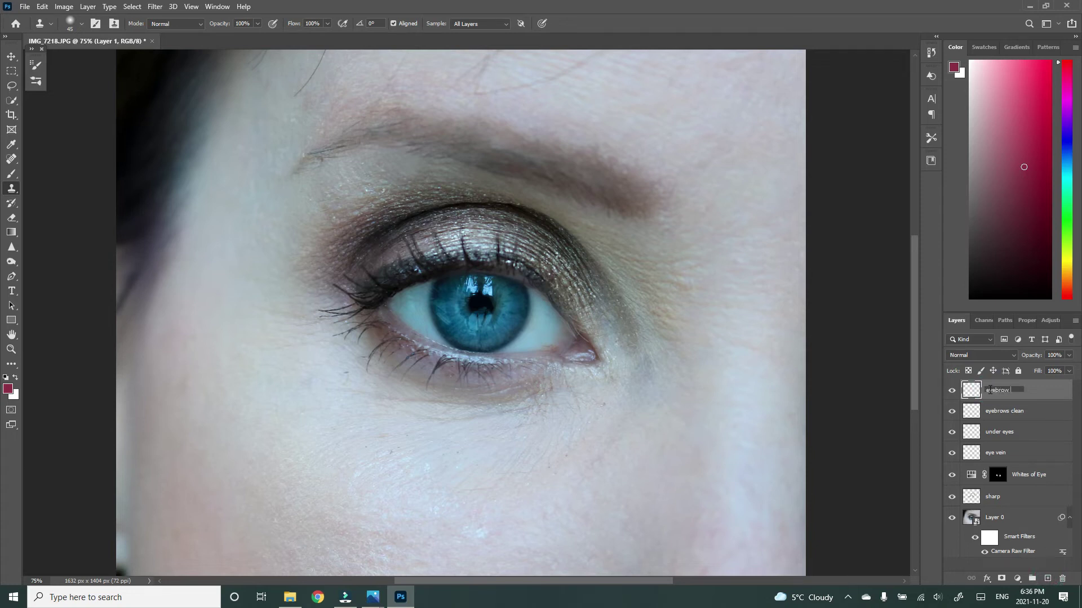
{"action": "key", "text": "Return"}
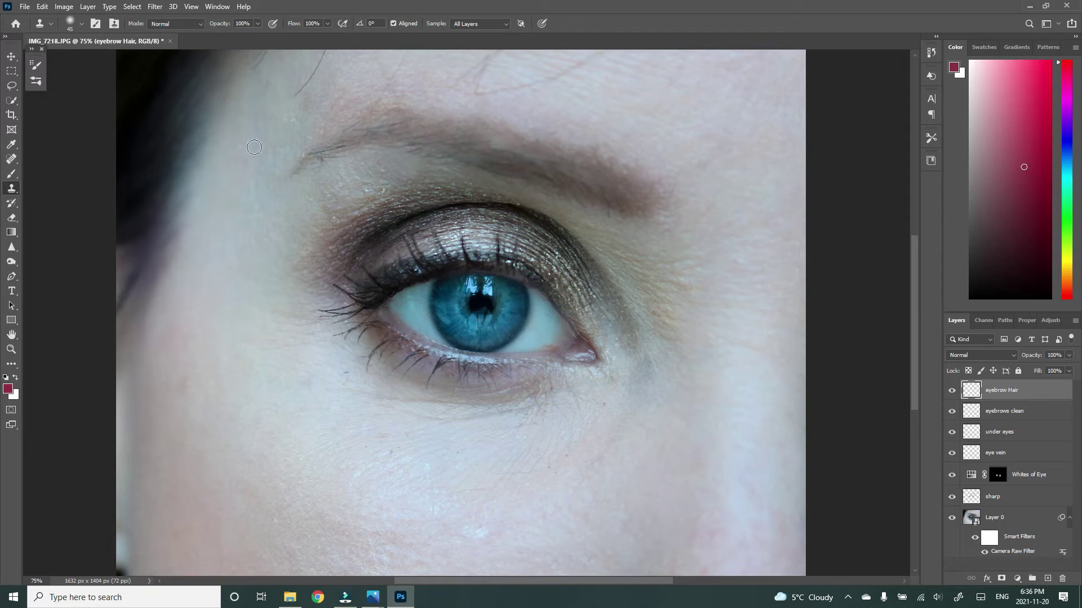
Save the document in Photoshop format under the name Look 4 Insta, accepting the default format options
{"action": "key", "text": "ctrl+shift+s"}
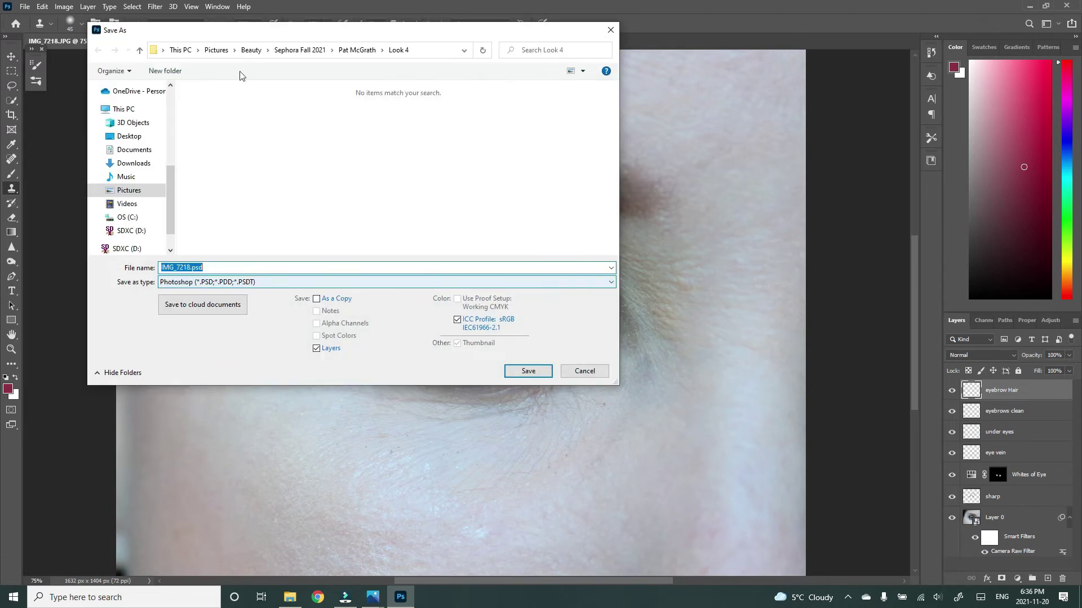
{"action": "type", "text": "Look 4"}
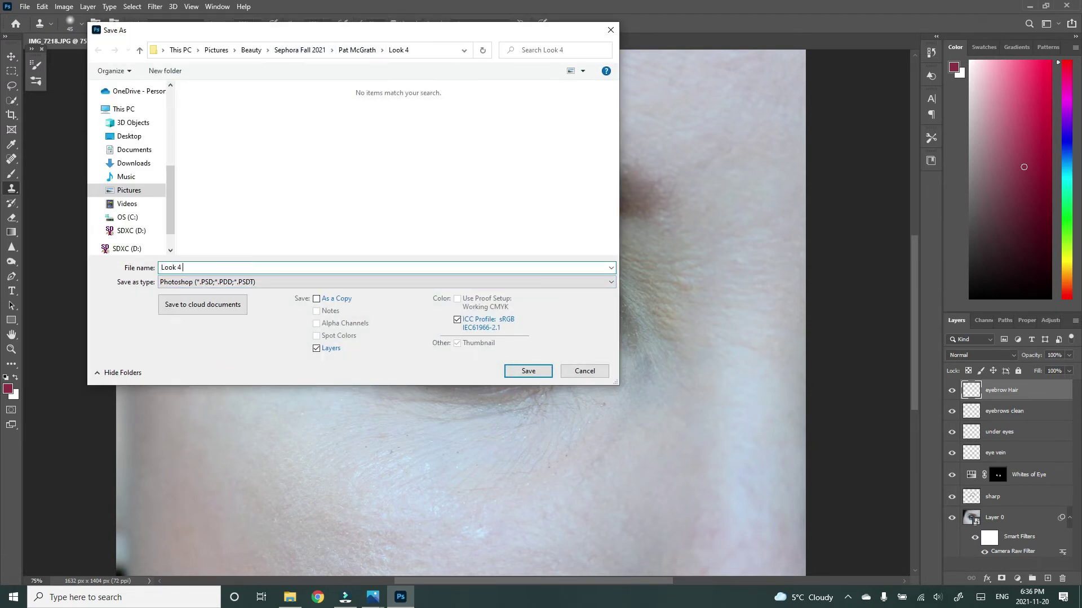
{"action": "type", "text": " Insta"}
{"action": "key", "text": "Return"}
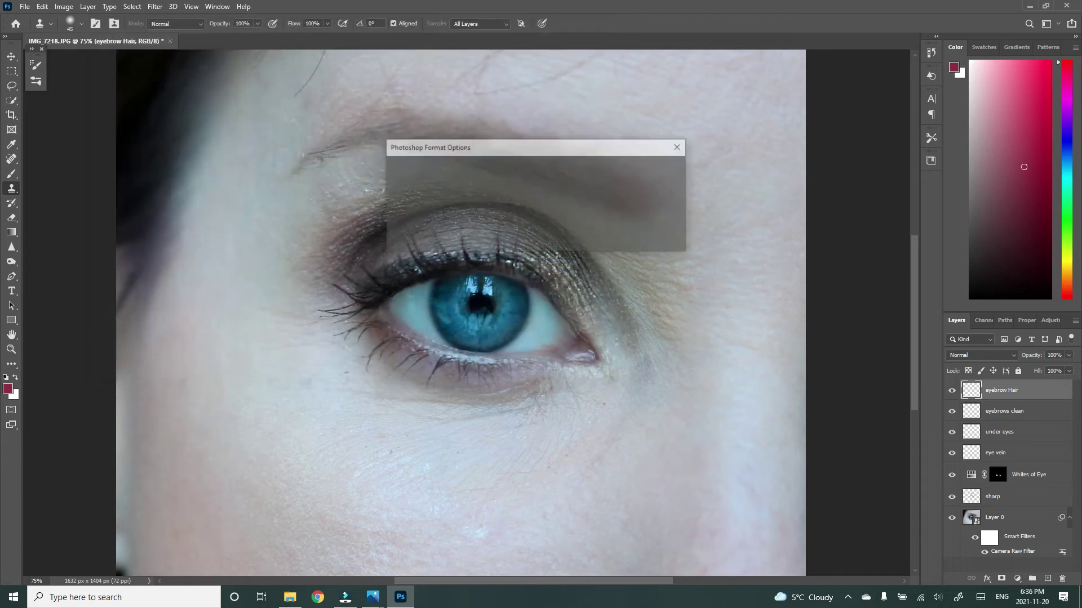
{"action": "left_click", "coordinate": [664, 169]}
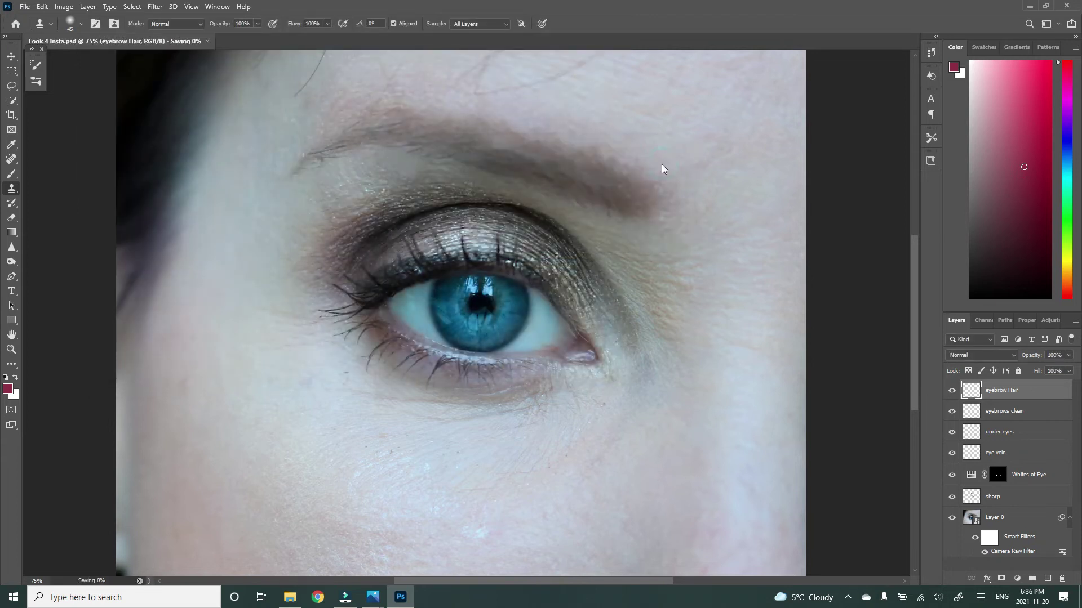
Delete the eyebrow Hair layer
{"action": "right_click", "coordinate": [1007, 394]}
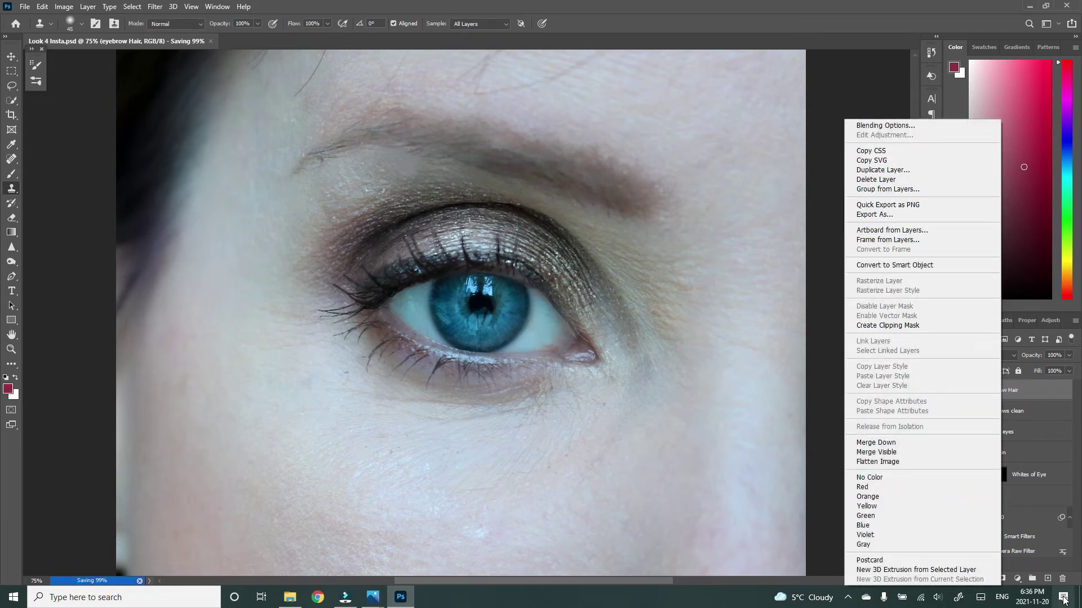
{"action": "left_click", "coordinate": [1064, 578]}
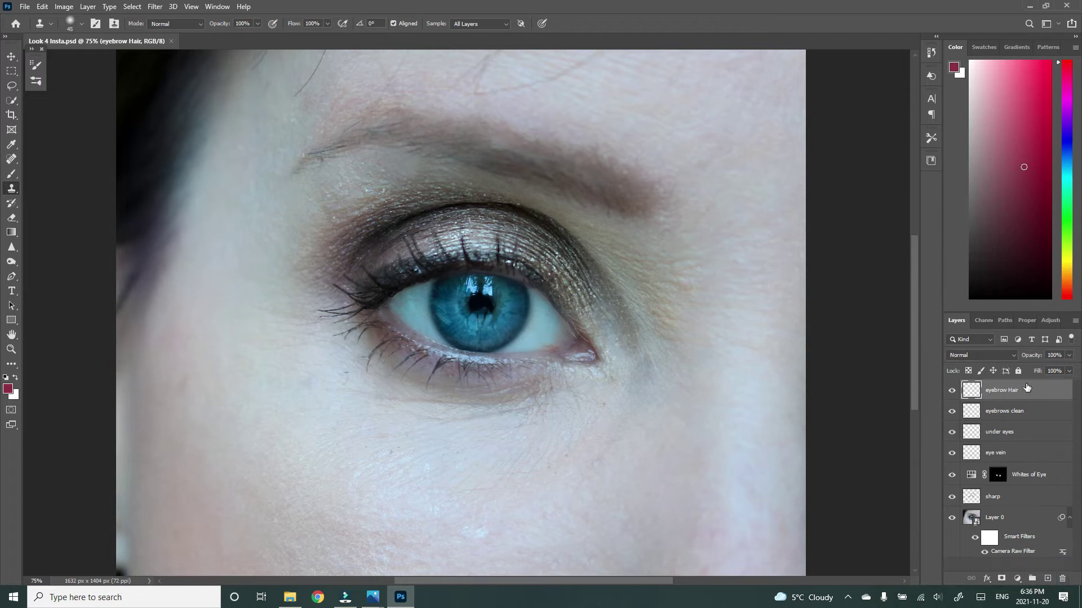
{"action": "left_click", "coordinate": [1064, 581]}
{"action": "left_click", "coordinate": [486, 224]}
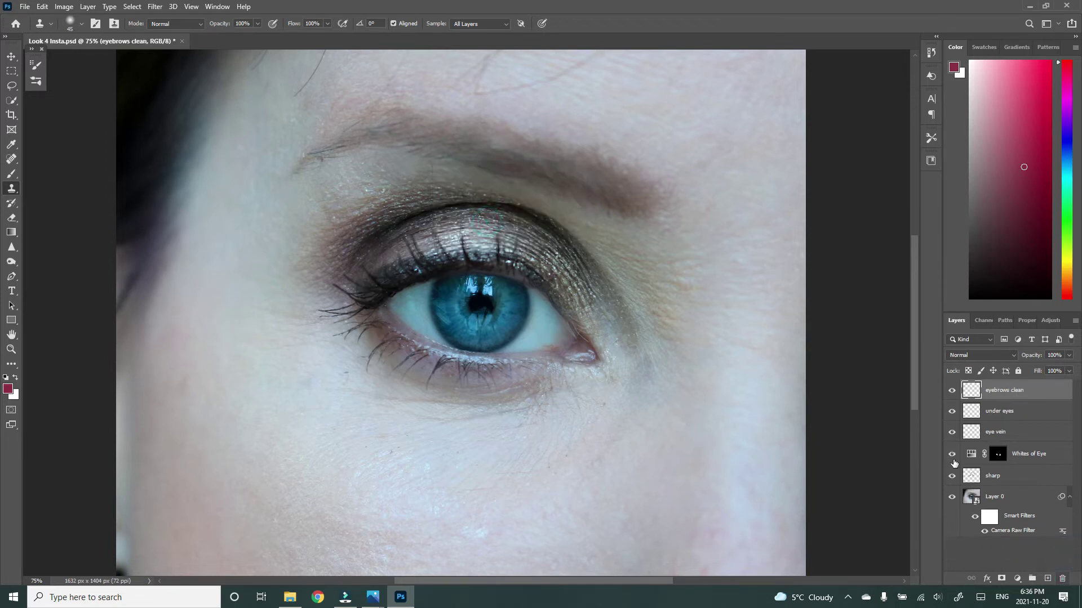
Add a Hue/Saturation adjustment layer above eyebrows clean with Colorize on, Hue 13, Saturation 14 and Lightness -63
{"action": "left_click", "coordinate": [1018, 578]}
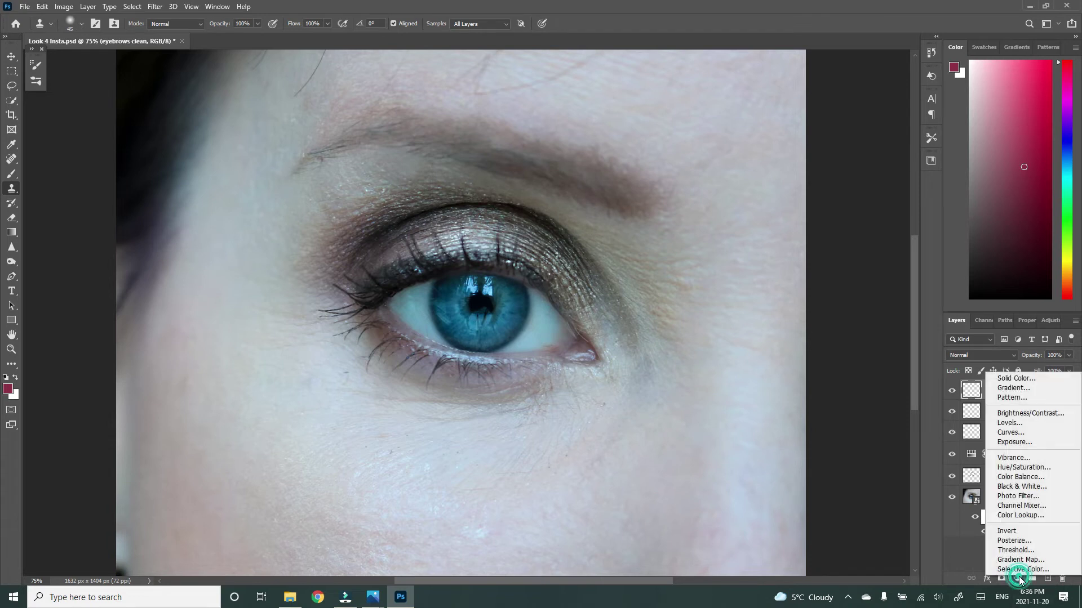
{"action": "left_click", "coordinate": [1030, 468]}
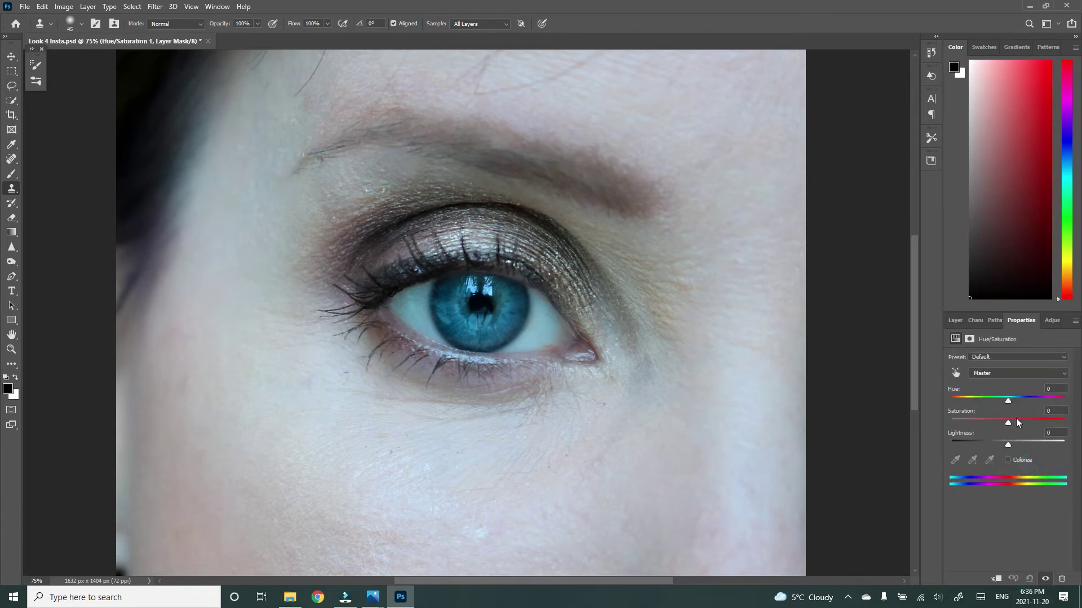
{"action": "left_click", "coordinate": [1008, 460]}
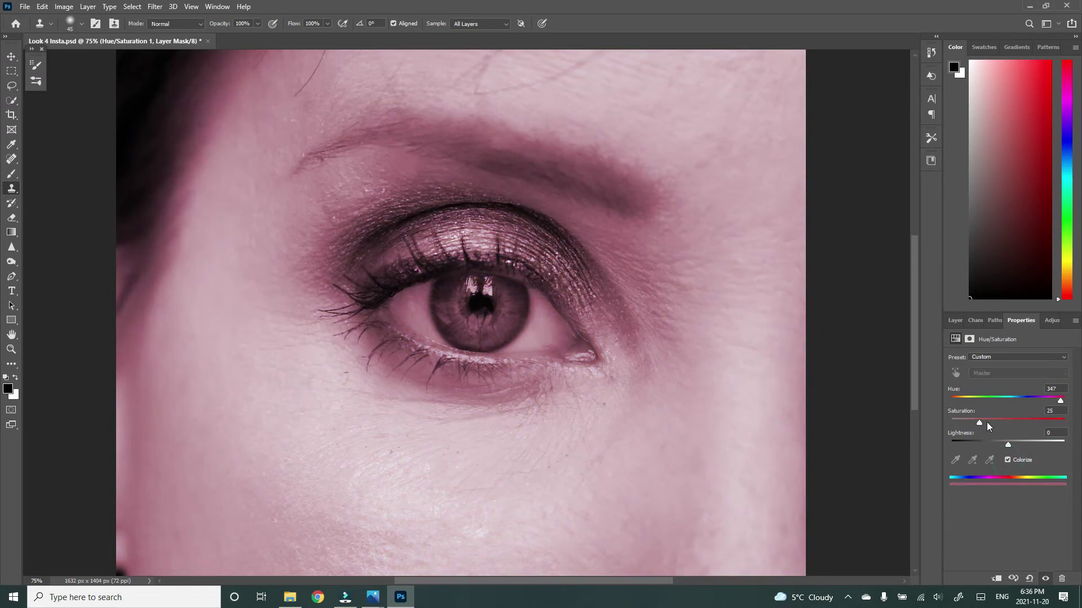
{"action": "left_click_drag", "start_coordinate": [1041, 403], "coordinate": [945, 412]}
{"action": "left_click_drag", "start_coordinate": [1008, 445], "coordinate": [986, 440]}
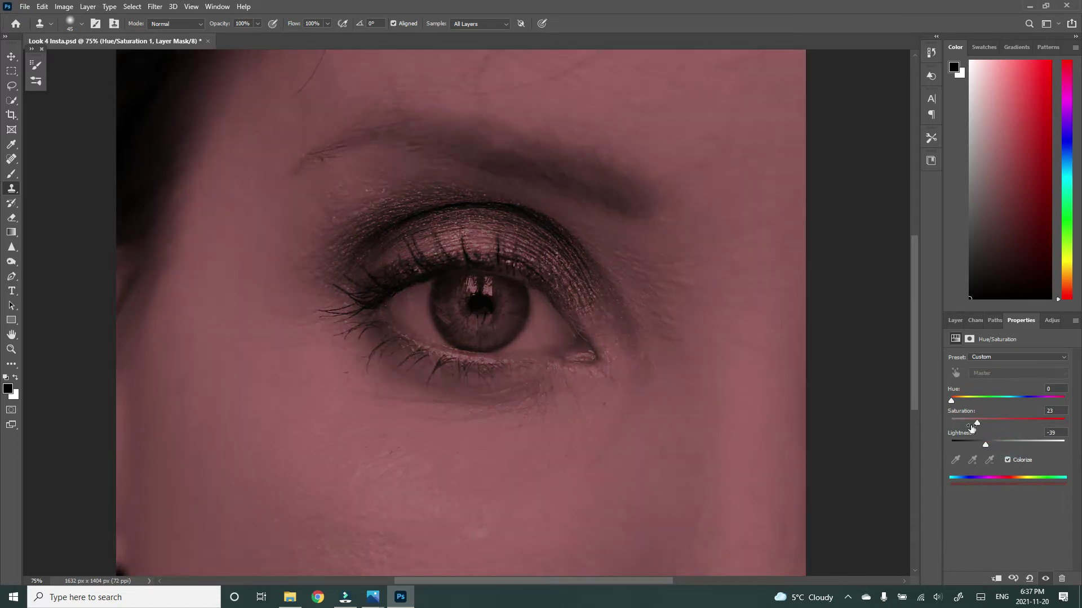
{"action": "left_click_drag", "start_coordinate": [950, 401], "coordinate": [952, 398]}
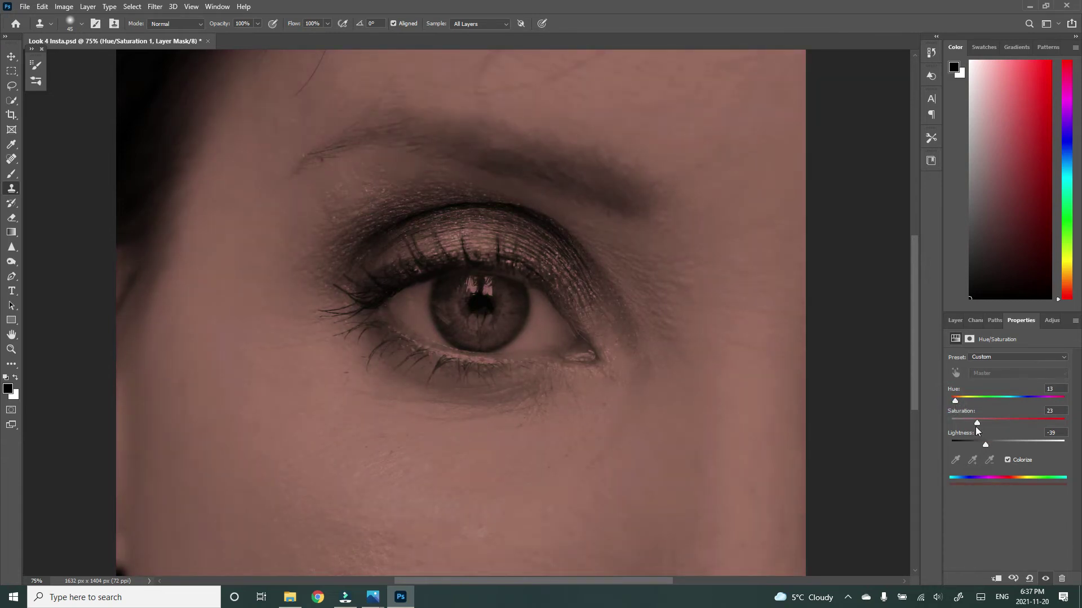
{"action": "left_click_drag", "start_coordinate": [977, 423], "coordinate": [971, 444]}
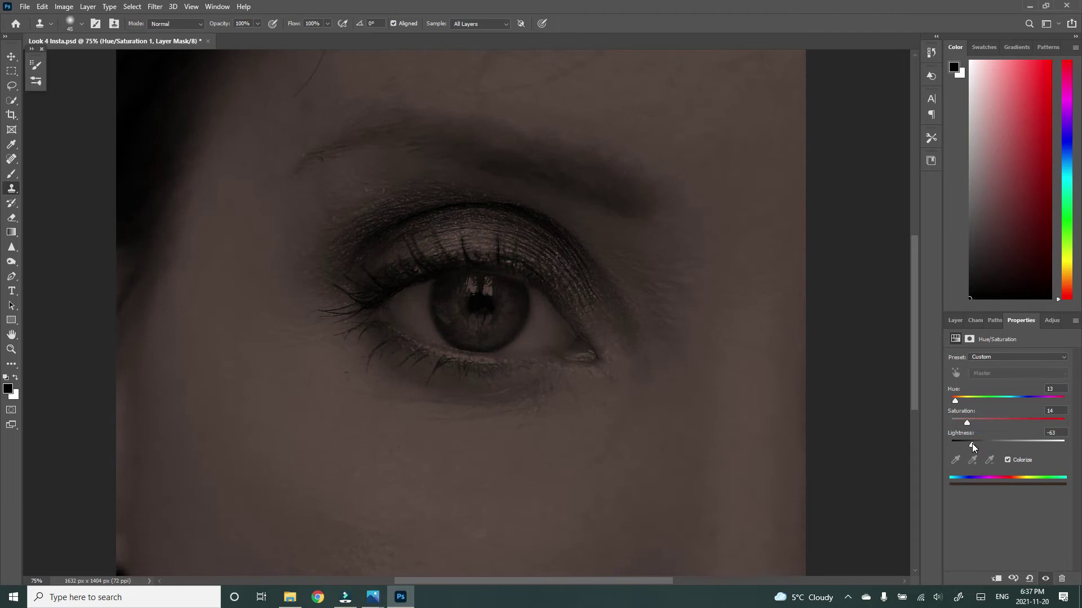
Fill the Hue/Saturation layer's mask with black at 100% opacity
{"action": "left_click", "coordinate": [958, 321]}
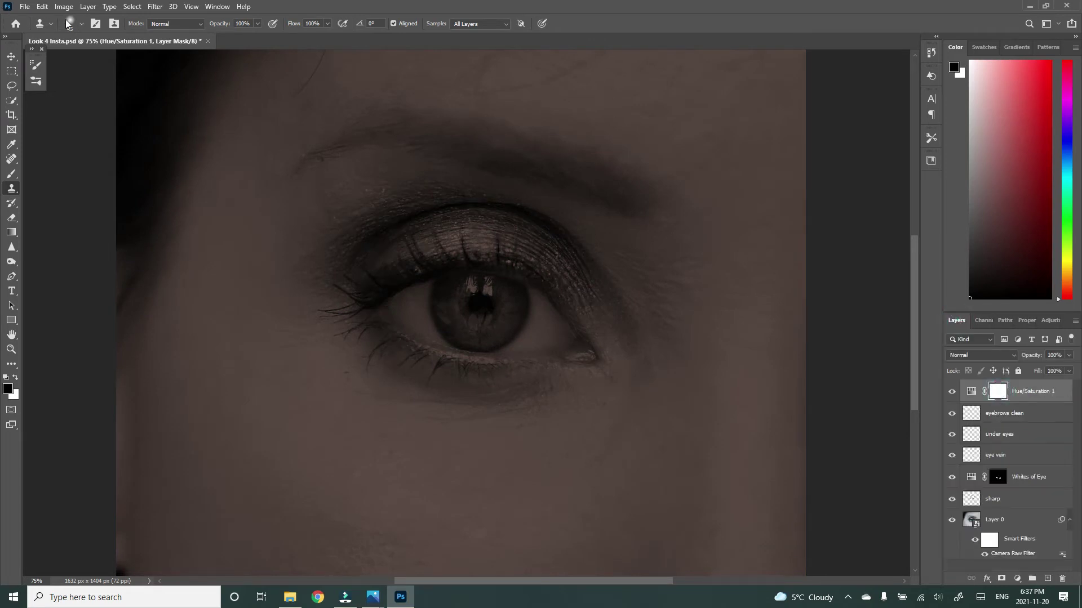
{"action": "left_click", "coordinate": [43, 8]}
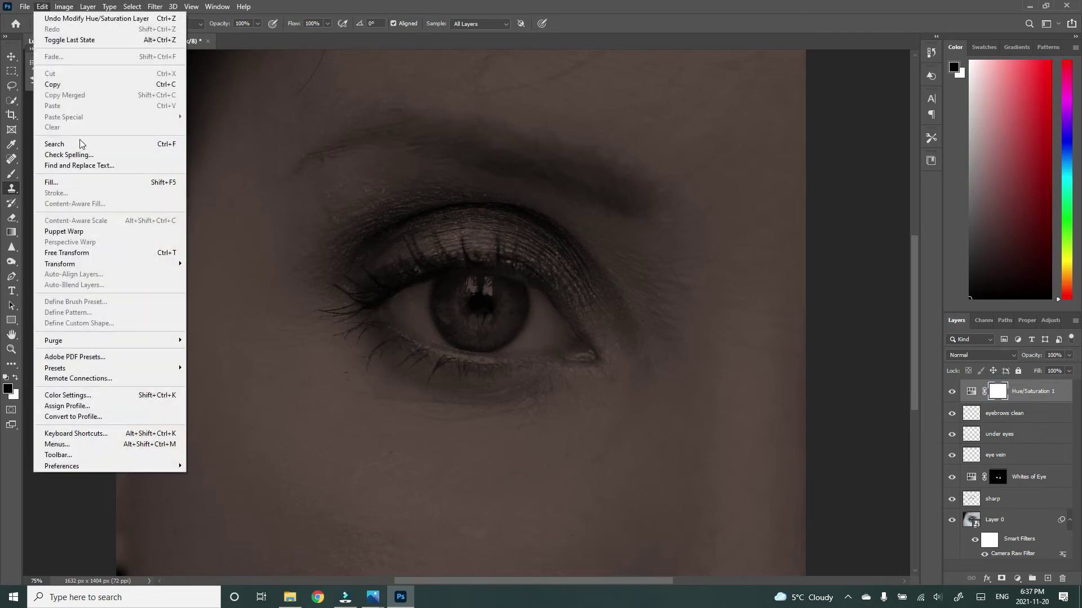
{"action": "left_click", "coordinate": [94, 188]}
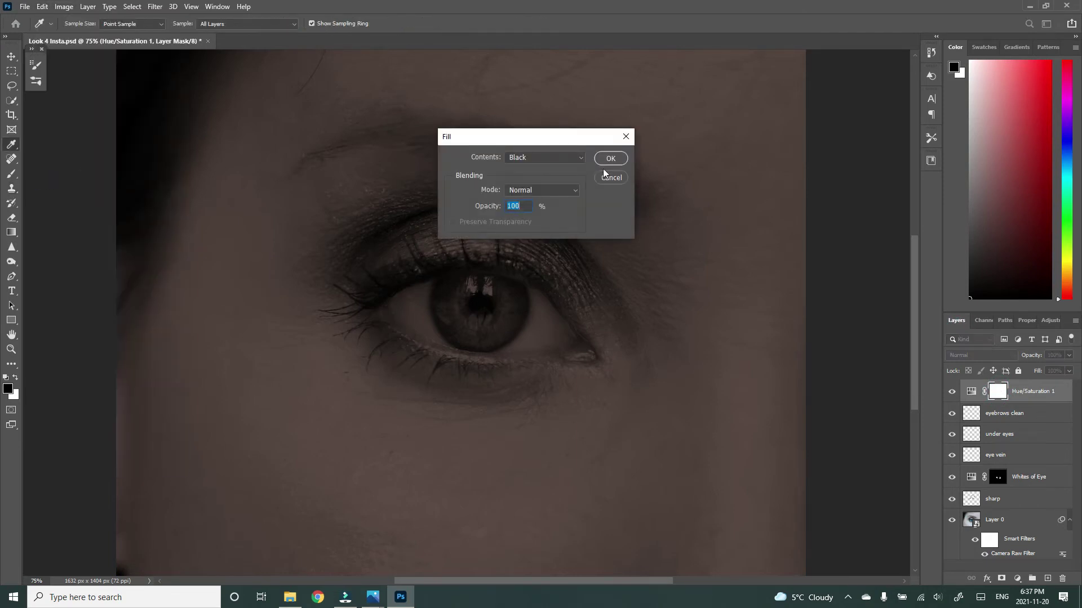
{"action": "left_click", "coordinate": [611, 164]}
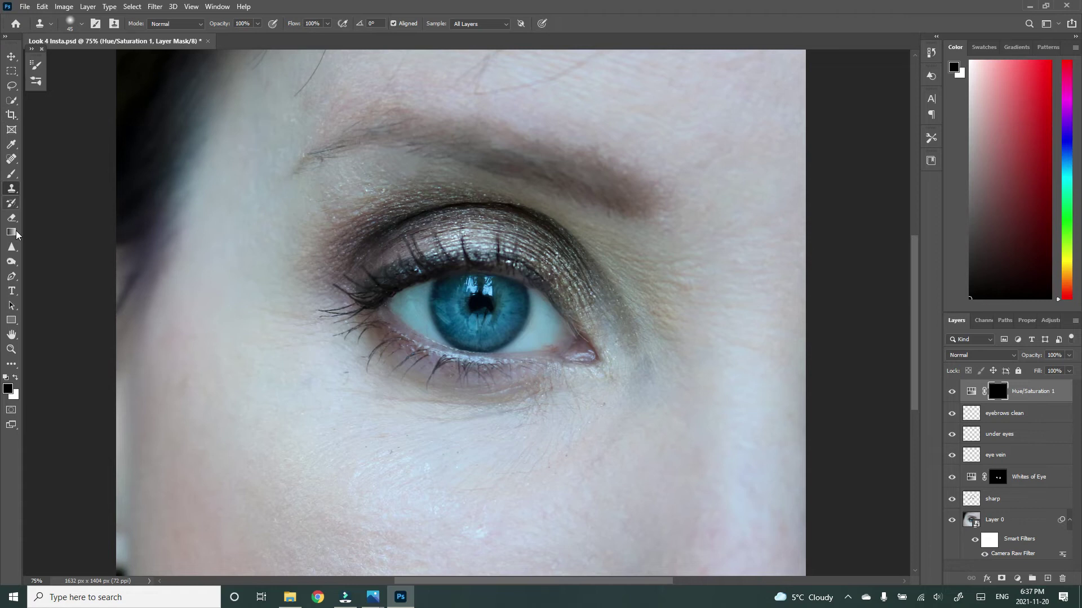
Set up the Brush tool with the Round Blunt Medium Stiff tip from the legacy default brushes at 24 px
{"action": "left_click", "coordinate": [12, 173]}
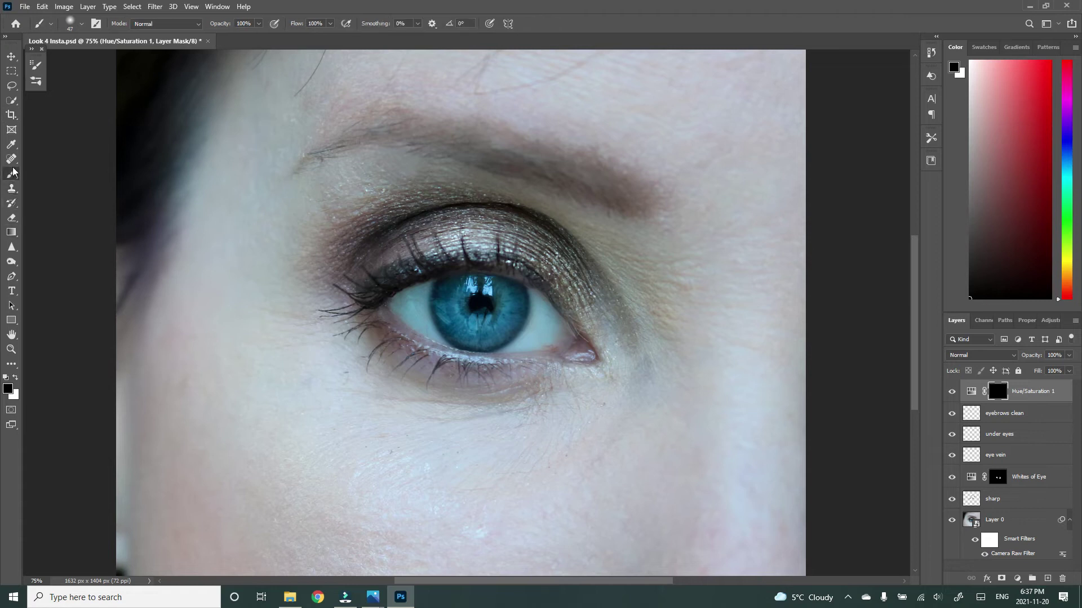
{"action": "left_click", "coordinate": [72, 24]}
{"action": "scroll", "coordinate": [95, 240], "scroll_direction": "down", "scroll_amount": 1}
{"action": "scroll", "coordinate": [94, 239], "scroll_direction": "down", "scroll_amount": 3}
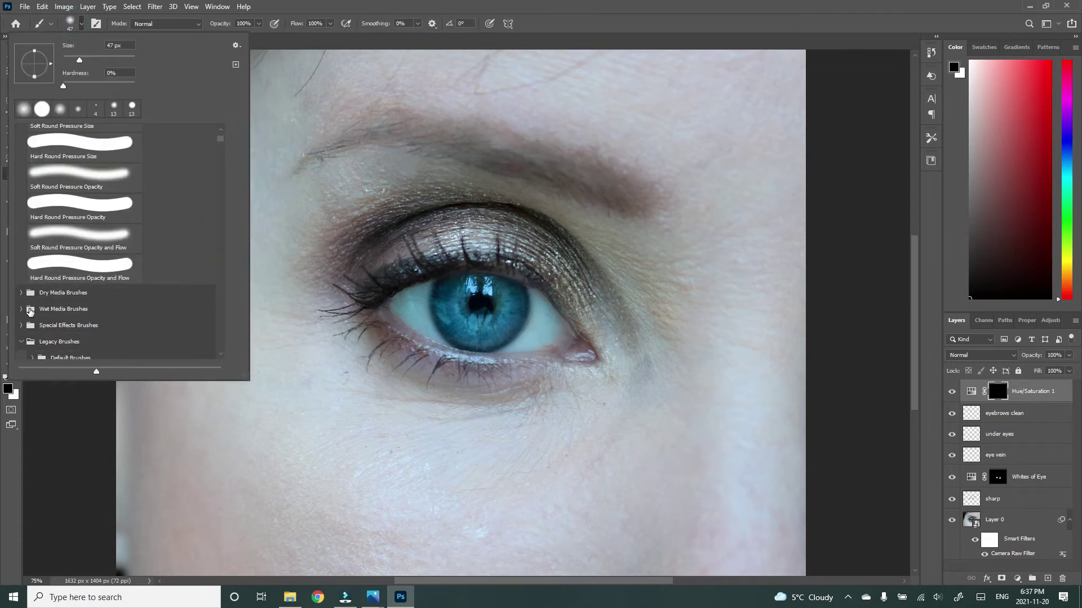
{"action": "left_click", "coordinate": [24, 290]}
{"action": "scroll", "coordinate": [29, 305], "scroll_direction": "down", "scroll_amount": 10}
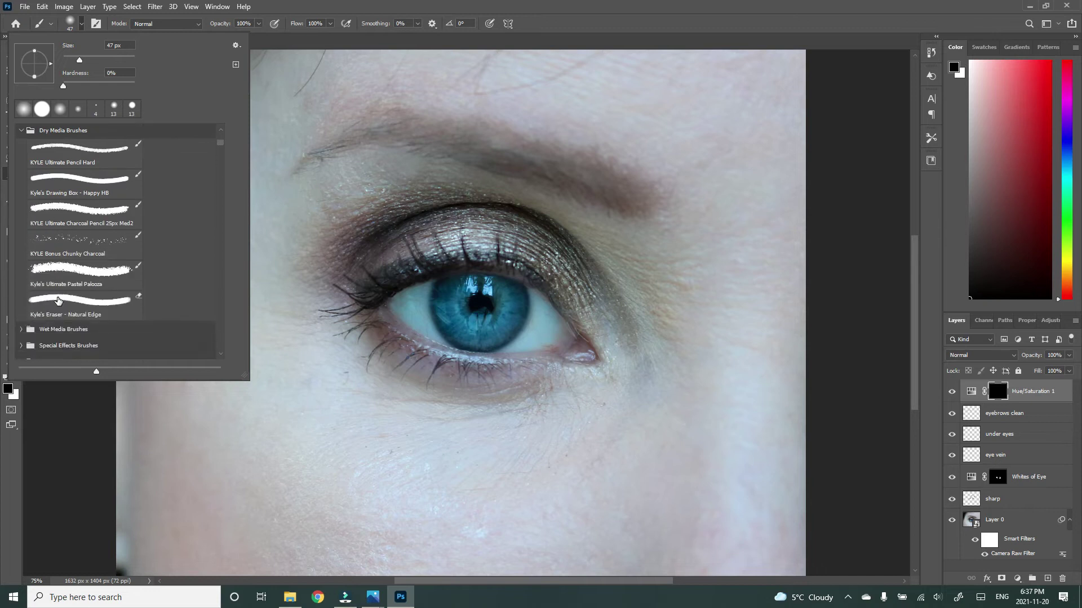
{"action": "left_click", "coordinate": [22, 250]}
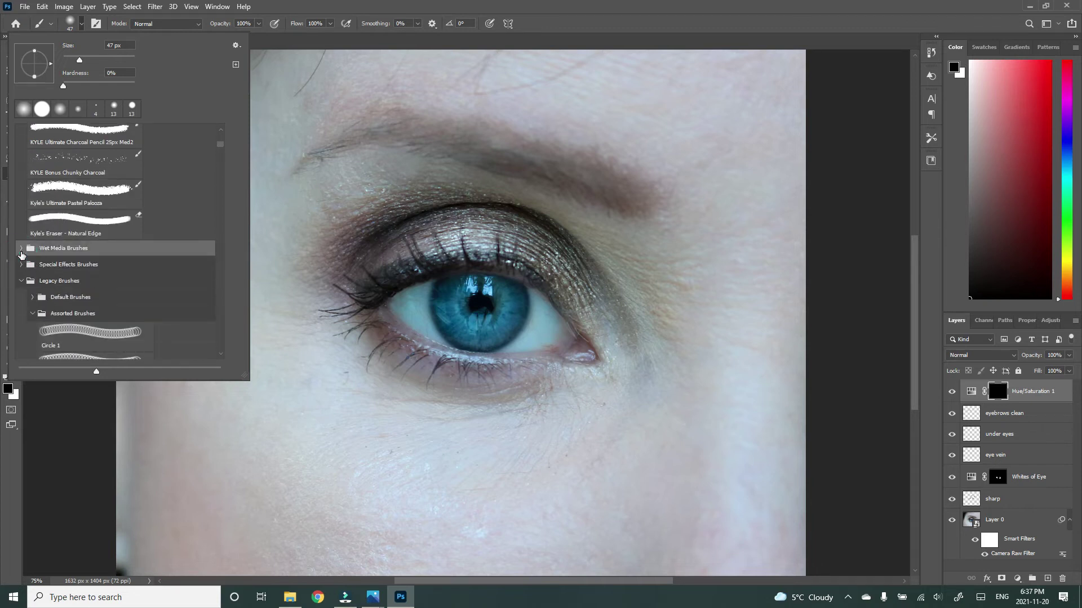
{"action": "scroll", "coordinate": [25, 265], "scroll_direction": "down", "scroll_amount": 5}
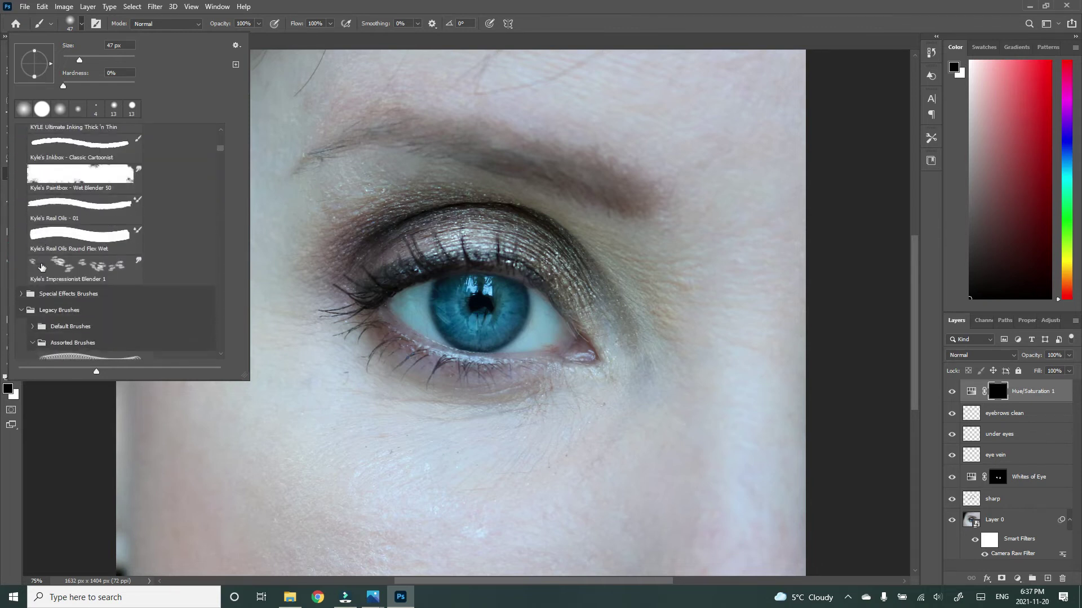
{"action": "left_click", "coordinate": [25, 269]}
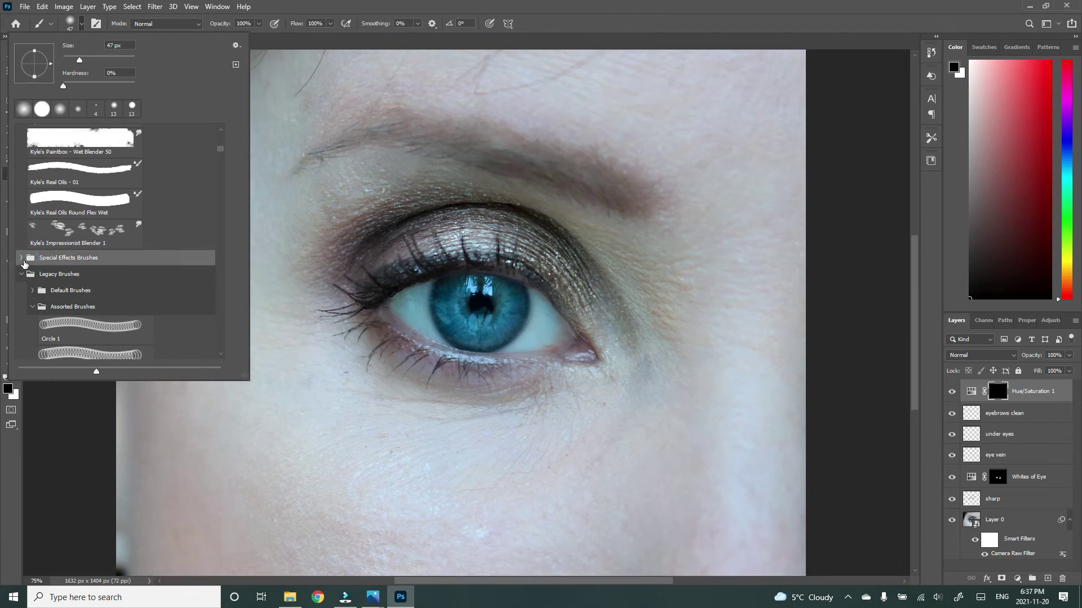
{"action": "left_click", "coordinate": [23, 260]}
{"action": "scroll", "coordinate": [117, 278], "scroll_direction": "down", "scroll_amount": 5}
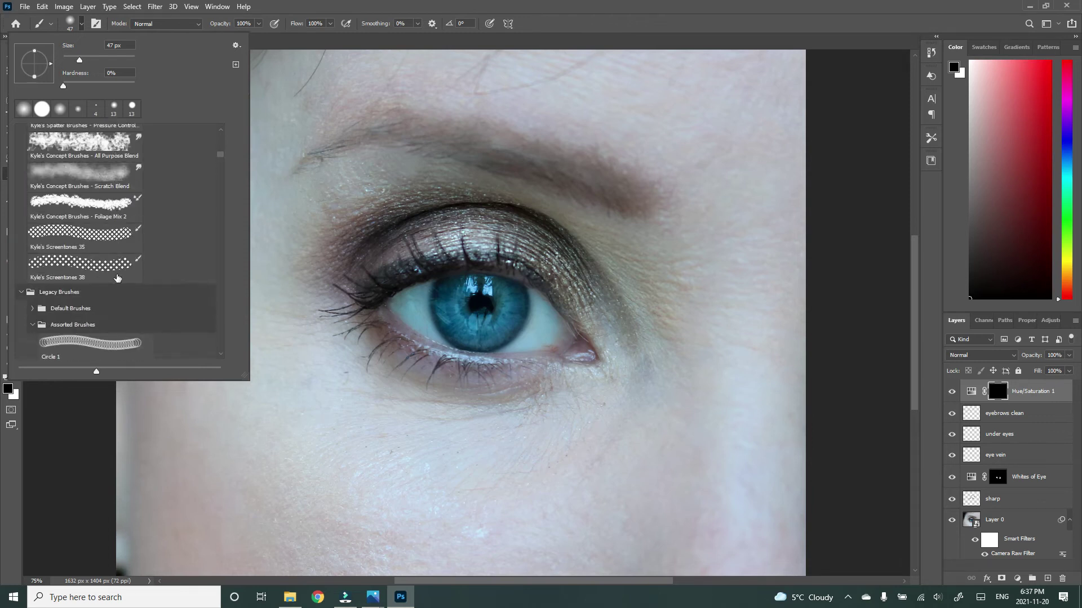
{"action": "scroll", "coordinate": [117, 278], "scroll_direction": "down", "scroll_amount": 1}
{"action": "left_click", "coordinate": [30, 274]}
{"action": "scroll", "coordinate": [54, 287], "scroll_direction": "down", "scroll_amount": 7}
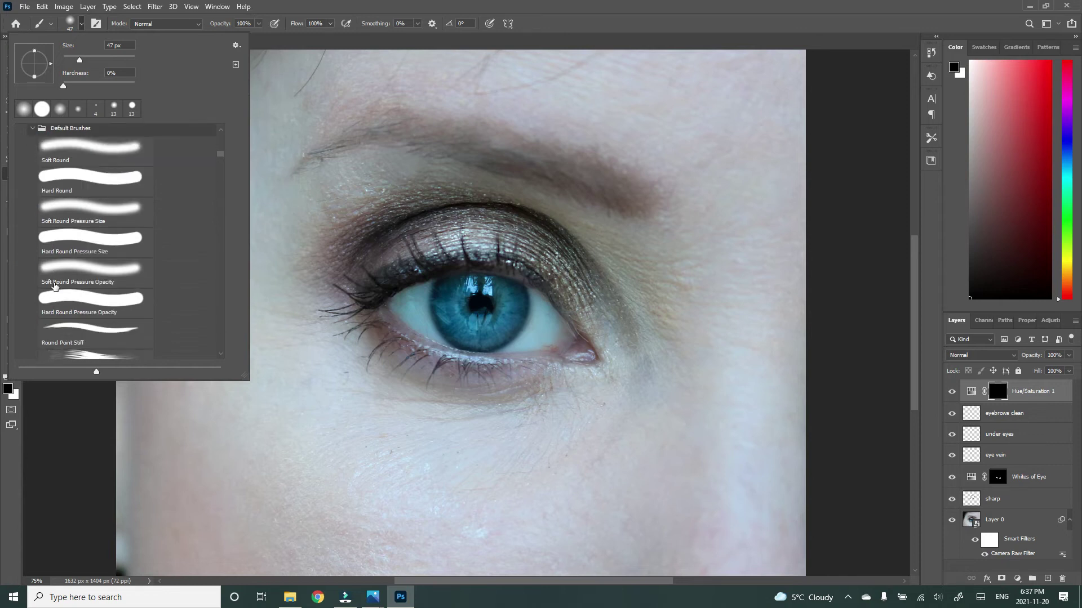
{"action": "left_click", "coordinate": [95, 199]}
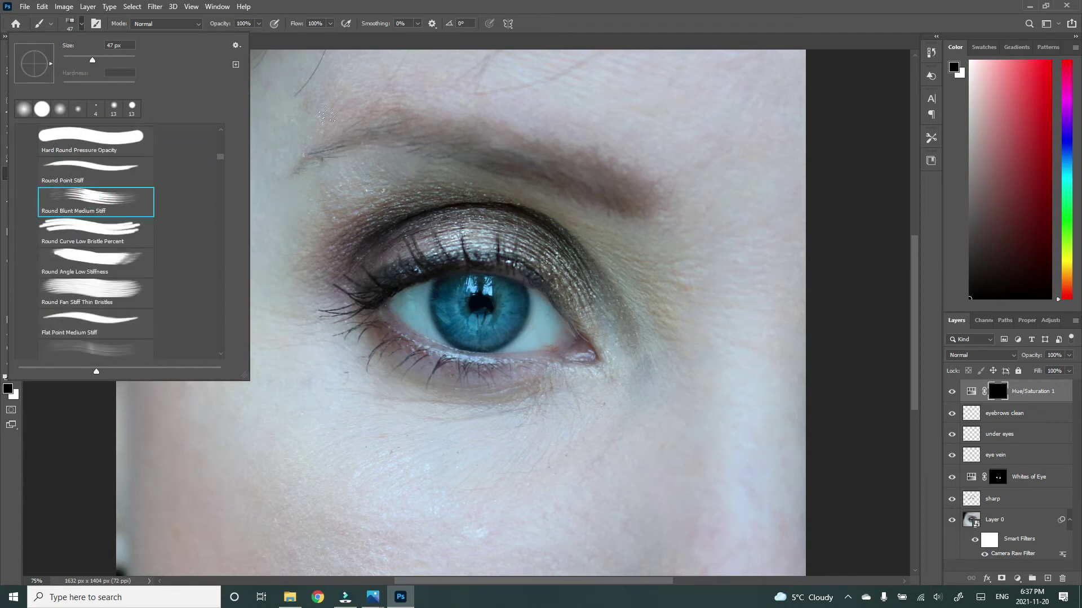
{"action": "left_click", "coordinate": [87, 27]}
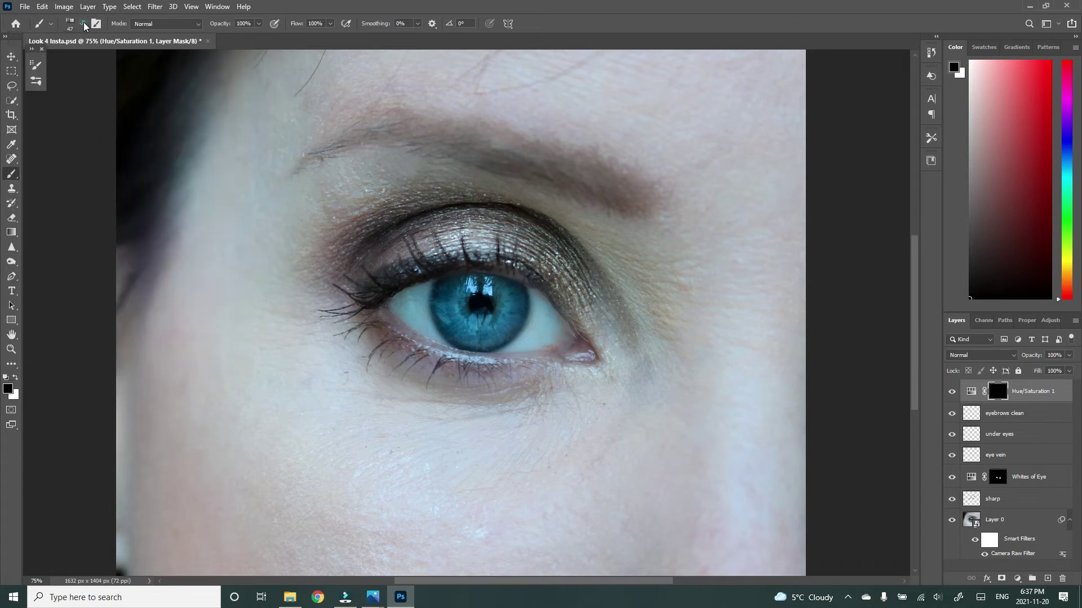
{"action": "left_click", "coordinate": [83, 26]}
{"action": "left_click_drag", "start_coordinate": [93, 59], "coordinate": [78, 60]}
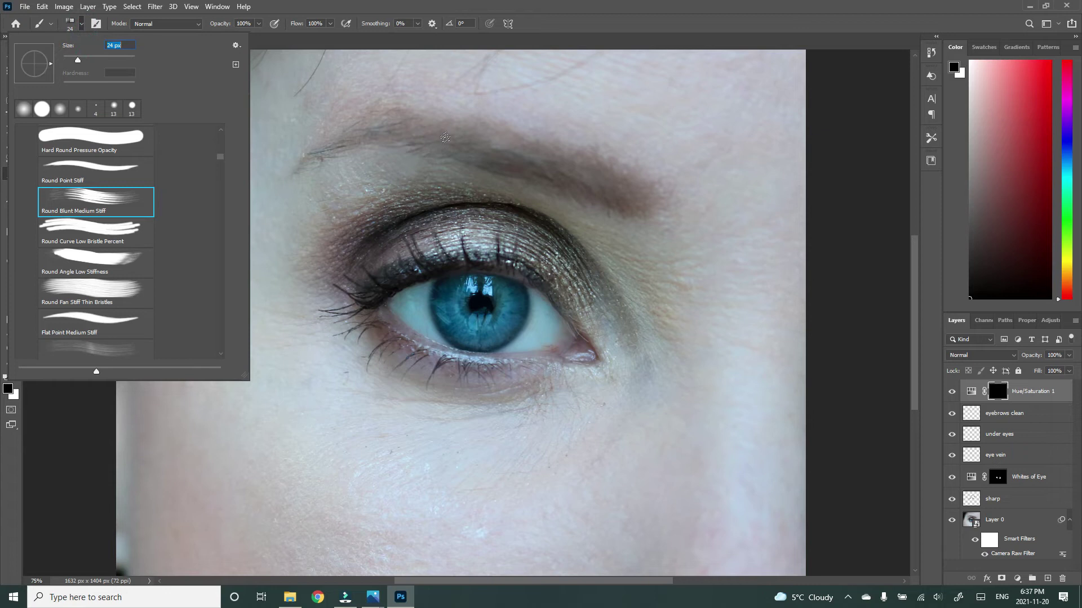
{"action": "left_click", "coordinate": [443, 135]}
Make white the foreground colour, try a brush dab on the upper edge of the eyebrow and undo it
{"action": "left_click", "coordinate": [511, 146]}
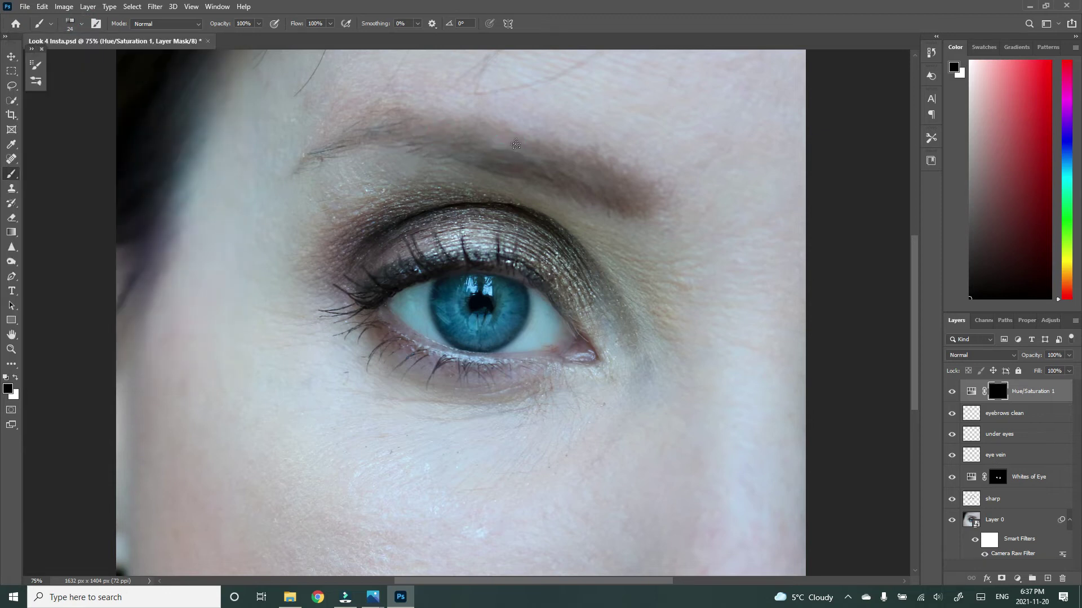
{"action": "left_click", "coordinate": [15, 378]}
{"action": "left_click", "coordinate": [501, 150]}
{"action": "left_click", "coordinate": [42, 7]}
{"action": "left_click", "coordinate": [48, 19]}
{"action": "left_click", "coordinate": [42, 7]}
{"action": "left_click", "coordinate": [42, 6]}
Set the brush opacity to 68%, try two dabs along the eyebrow's upper edge and undo them
{"action": "left_click", "coordinate": [258, 23]}
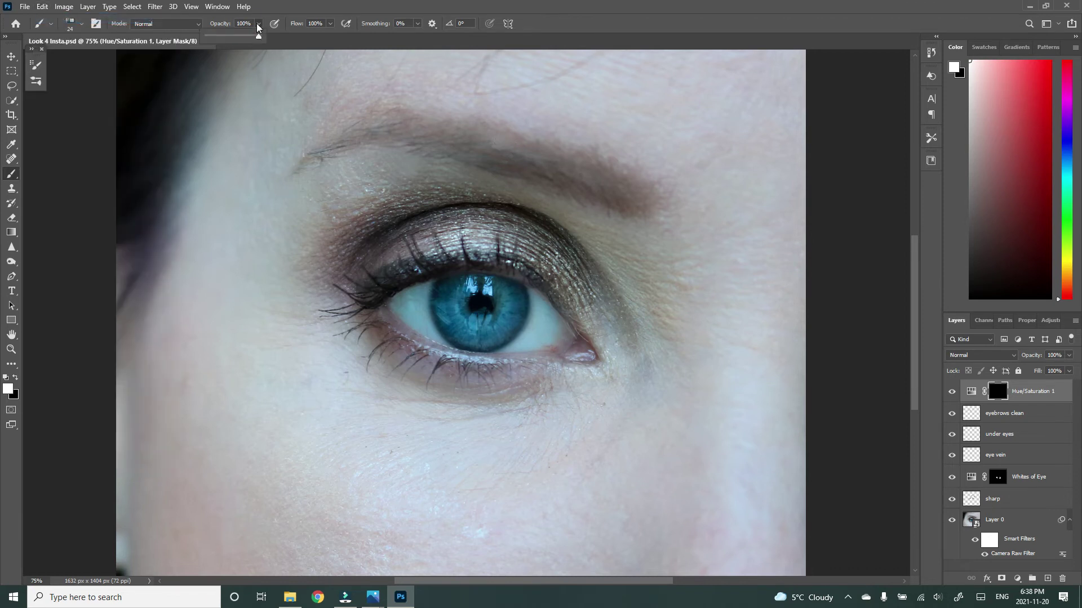
{"action": "left_click_drag", "start_coordinate": [243, 35], "coordinate": [242, 35]}
{"action": "left_click_drag", "start_coordinate": [505, 143], "coordinate": [527, 149]}
{"action": "left_click", "coordinate": [491, 136]}
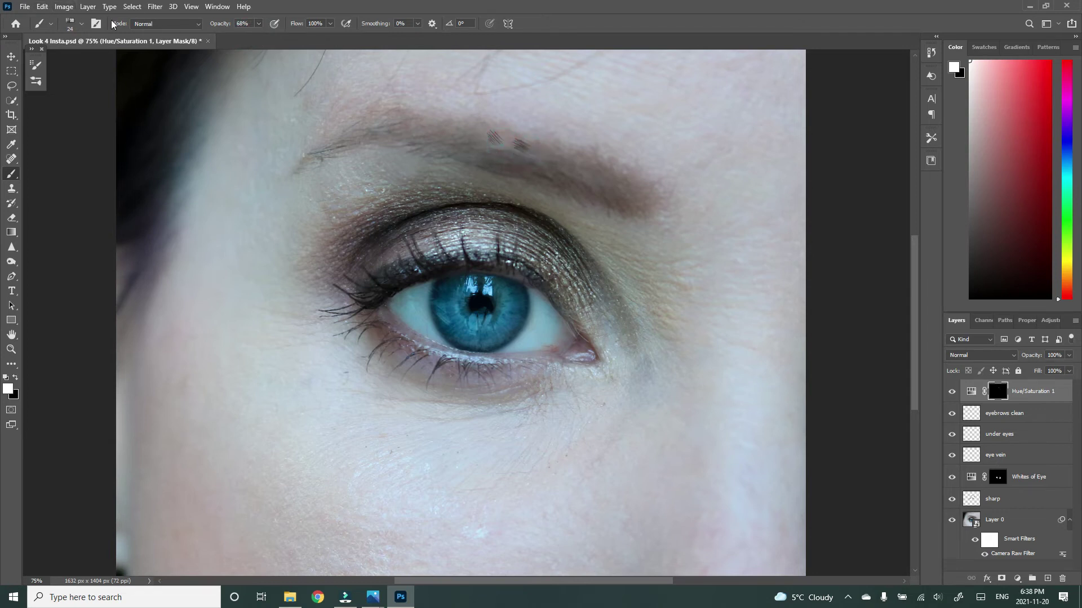
{"action": "key", "text": "ctrl+z"}
{"action": "key", "text": "ctrl+z"}
Set the brush flow to 64%, dab white hair strokes along the eyebrow's upper edge on the mask, and undo the last stroke
{"action": "left_click", "coordinate": [331, 24]}
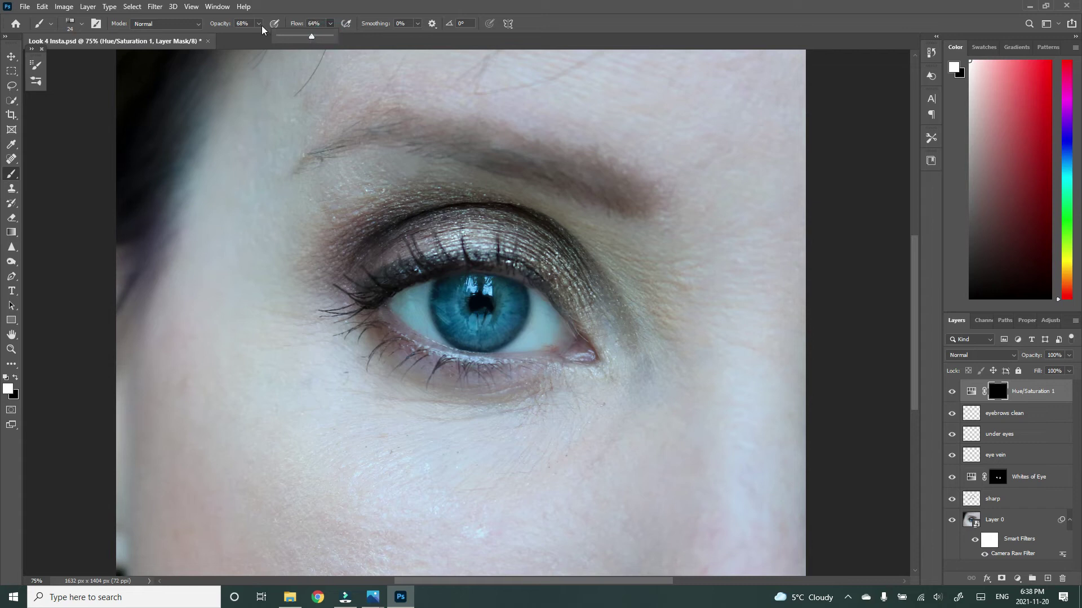
{"action": "left_click", "coordinate": [517, 152]}
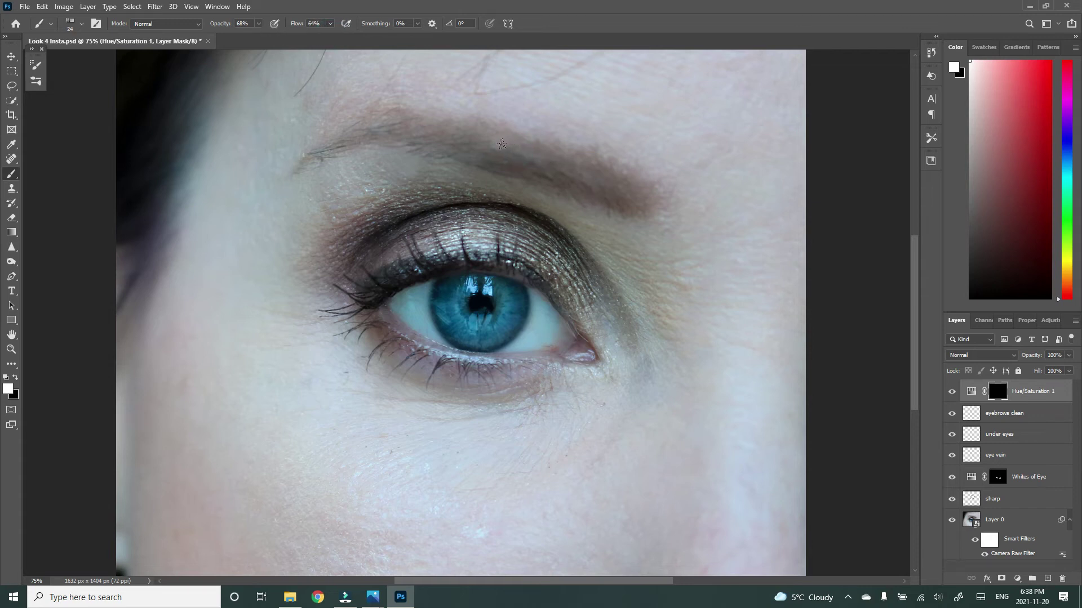
{"action": "left_click", "coordinate": [503, 148]}
{"action": "left_click_drag", "start_coordinate": [414, 125], "coordinate": [338, 140]}
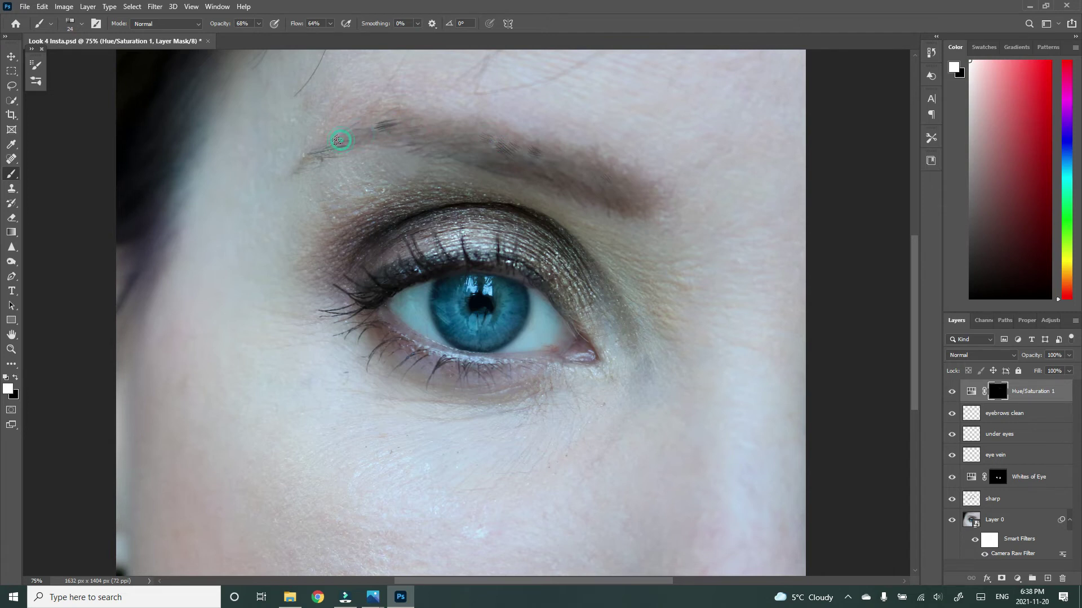
{"action": "left_click", "coordinate": [374, 122]}
{"action": "mouse_move", "coordinate": [429, 117]}
{"action": "left_mouse_down"}
{"action": "mouse_move", "coordinate": [441, 133]}
{"action": "mouse_move", "coordinate": [430, 132]}
{"action": "left_mouse_up"}
{"action": "key", "text": "ctrl+z"}
Set the brush opacity to 37% and smoothing to 31%, and dab fainter strokes along the eyebrow from tail to front
{"action": "left_click_drag", "start_coordinate": [250, 36], "coordinate": [243, 36]}
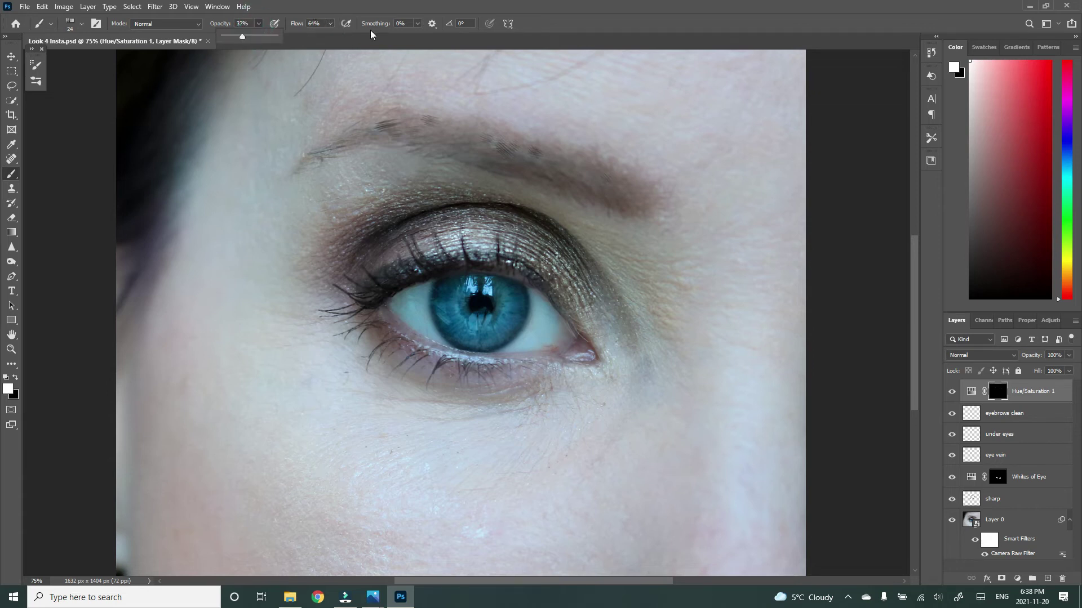
{"action": "left_click", "coordinate": [417, 23]}
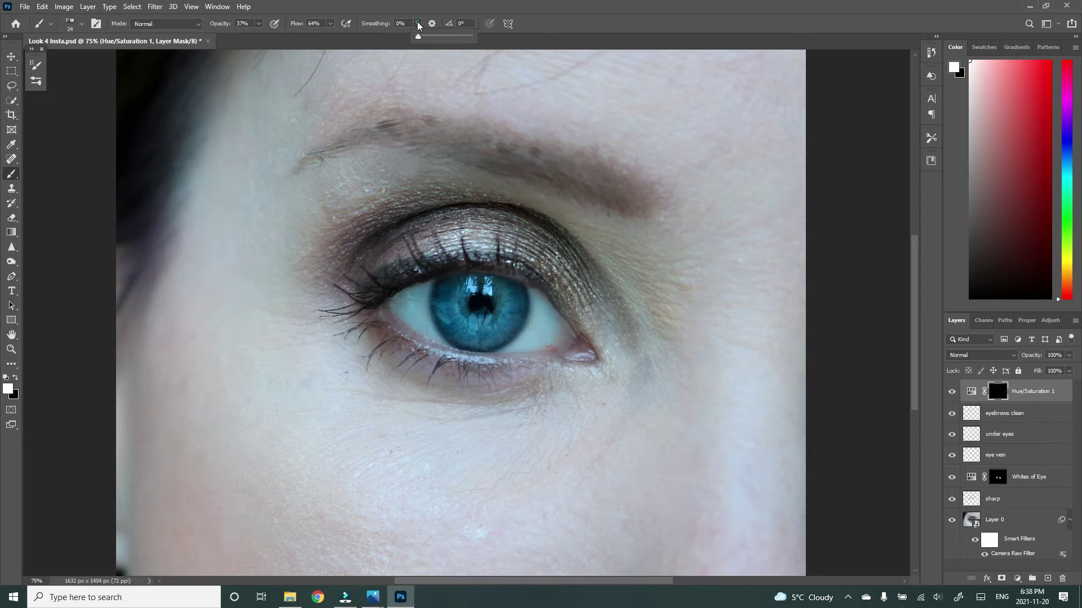
{"action": "left_click", "coordinate": [469, 133]}
{"action": "mouse_move", "coordinate": [419, 122]}
{"action": "left_mouse_down"}
{"action": "mouse_move", "coordinate": [374, 128]}
{"action": "mouse_move", "coordinate": [309, 164]}
{"action": "left_mouse_up"}
{"action": "left_click_drag", "start_coordinate": [442, 138], "coordinate": [432, 130]}
{"action": "left_click", "coordinate": [420, 125]}
{"action": "mouse_move", "coordinate": [511, 137]}
{"action": "left_mouse_down"}
{"action": "mouse_move", "coordinate": [475, 135]}
{"action": "mouse_move", "coordinate": [498, 145]}
{"action": "left_mouse_up"}
{"action": "left_click", "coordinate": [529, 151]}
{"action": "left_click", "coordinate": [575, 163]}
{"action": "left_click", "coordinate": [552, 166]}
{"action": "left_click", "coordinate": [523, 152]}
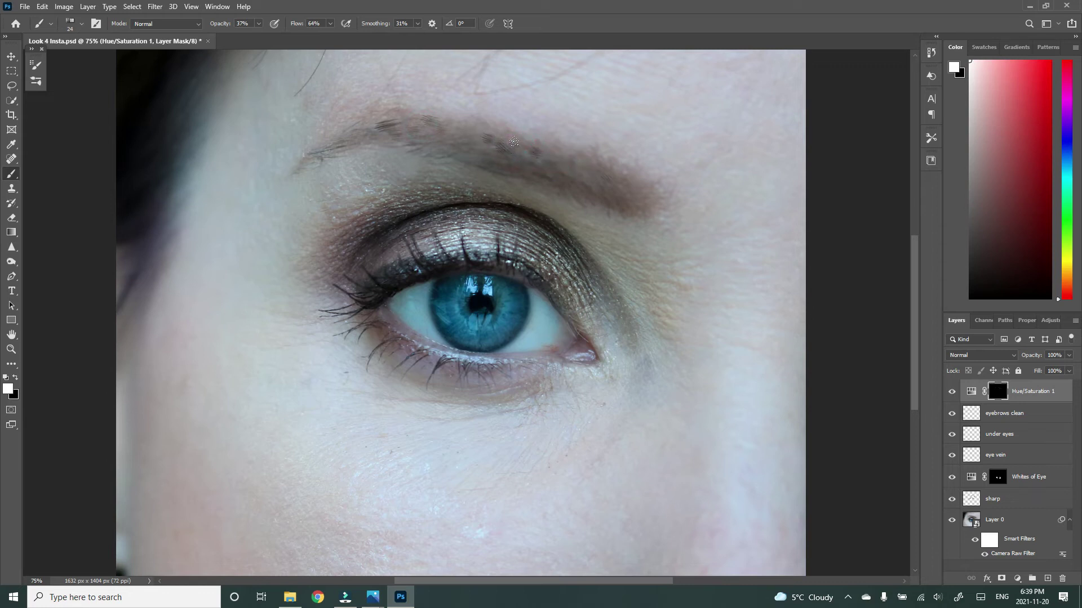
{"action": "left_click", "coordinate": [501, 147]}
{"action": "left_click", "coordinate": [492, 148]}
{"action": "left_click", "coordinate": [490, 145]}
{"action": "left_click", "coordinate": [465, 131]}
Swap the foreground to black and dab over the dark marks along the eyebrow's upper edge to soften them
{"action": "left_click", "coordinate": [14, 378]}
{"action": "left_click", "coordinate": [503, 151]}
{"action": "left_click", "coordinate": [536, 154]}
{"action": "left_click", "coordinate": [495, 147]}
{"action": "left_click", "coordinate": [397, 128]}
Return the foreground to white, set the brush flow to 51%, and dab fine hair strokes over the whole eyebrow on the mask
{"action": "left_click", "coordinate": [16, 377]}
{"action": "left_click_drag", "start_coordinate": [325, 35], "coordinate": [323, 36]}
{"action": "left_click", "coordinate": [494, 140]}
{"action": "left_click", "coordinate": [483, 137]}
{"action": "left_click", "coordinate": [446, 134]}
{"action": "left_click", "coordinate": [508, 160]}
{"action": "left_click", "coordinate": [589, 172]}
{"action": "left_click", "coordinate": [594, 190]}
{"action": "left_click", "coordinate": [624, 191]}
{"action": "left_click", "coordinate": [410, 141]}
{"action": "left_click", "coordinate": [485, 160]}
{"action": "left_click", "coordinate": [500, 145]}
{"action": "left_click", "coordinate": [376, 133]}
{"action": "left_click", "coordinate": [384, 141]}
{"action": "left_click", "coordinate": [376, 122]}
{"action": "left_click", "coordinate": [371, 123]}
{"action": "left_click", "coordinate": [353, 135]}
{"action": "left_click", "coordinate": [342, 144]}
{"action": "left_click", "coordinate": [426, 150]}
{"action": "left_click", "coordinate": [496, 139]}
{"action": "left_click", "coordinate": [448, 135]}
{"action": "left_click", "coordinate": [424, 129]}
{"action": "left_click", "coordinate": [483, 144]}
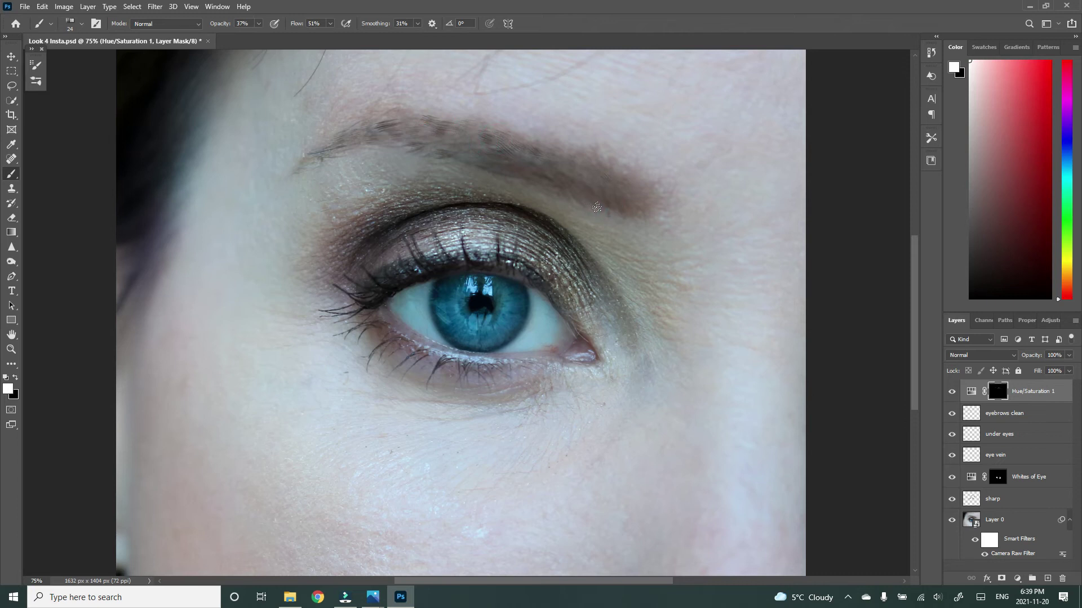
{"action": "left_click", "coordinate": [575, 194]}
{"action": "left_click", "coordinate": [601, 181]}
{"action": "left_click", "coordinate": [496, 146]}
{"action": "left_click", "coordinate": [427, 130]}
{"action": "left_click", "coordinate": [430, 130]}
{"action": "left_click", "coordinate": [464, 140]}
{"action": "left_click", "coordinate": [510, 148]}
{"action": "left_click", "coordinate": [475, 149]}
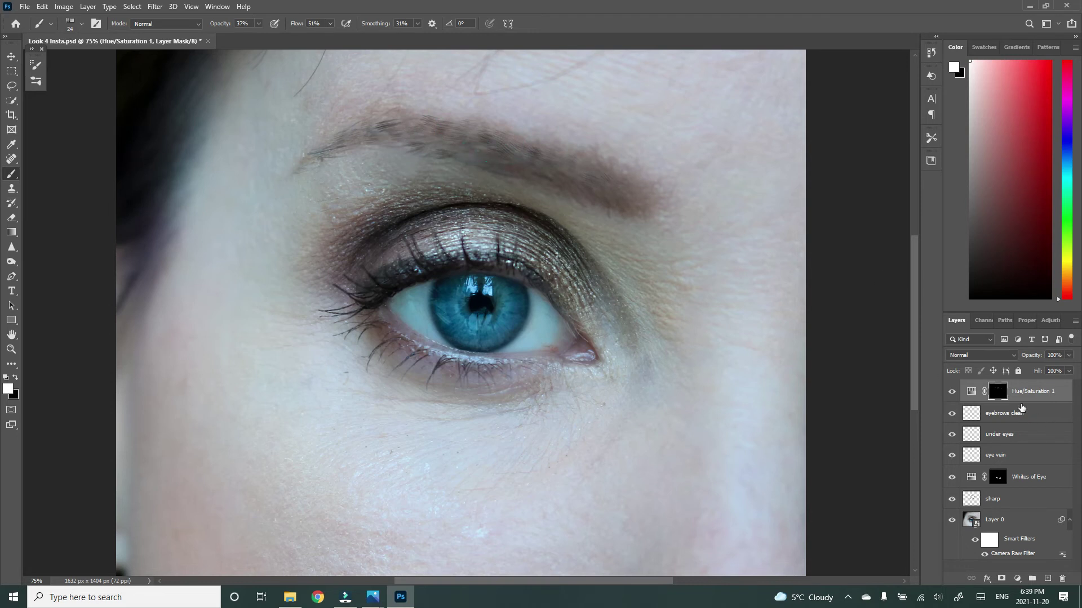
Rename the Hue/Saturation 1 layer as eyebrow hair
{"action": "double_click", "coordinate": [1051, 396]}
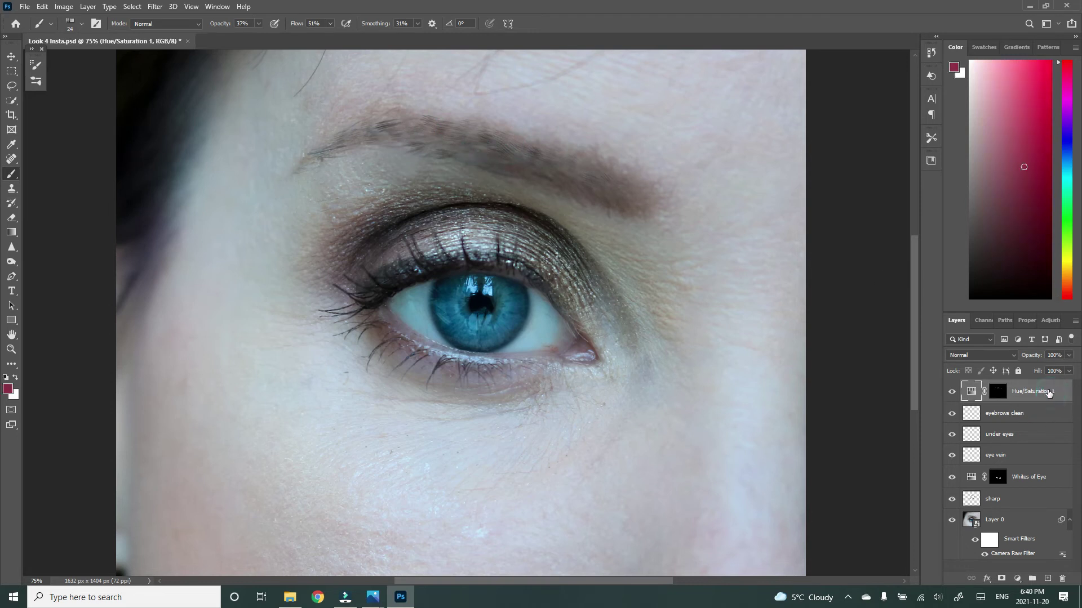
{"action": "type", "text": "v"}
{"action": "key", "text": "Return"}
{"action": "double_click", "coordinate": [1029, 392]}
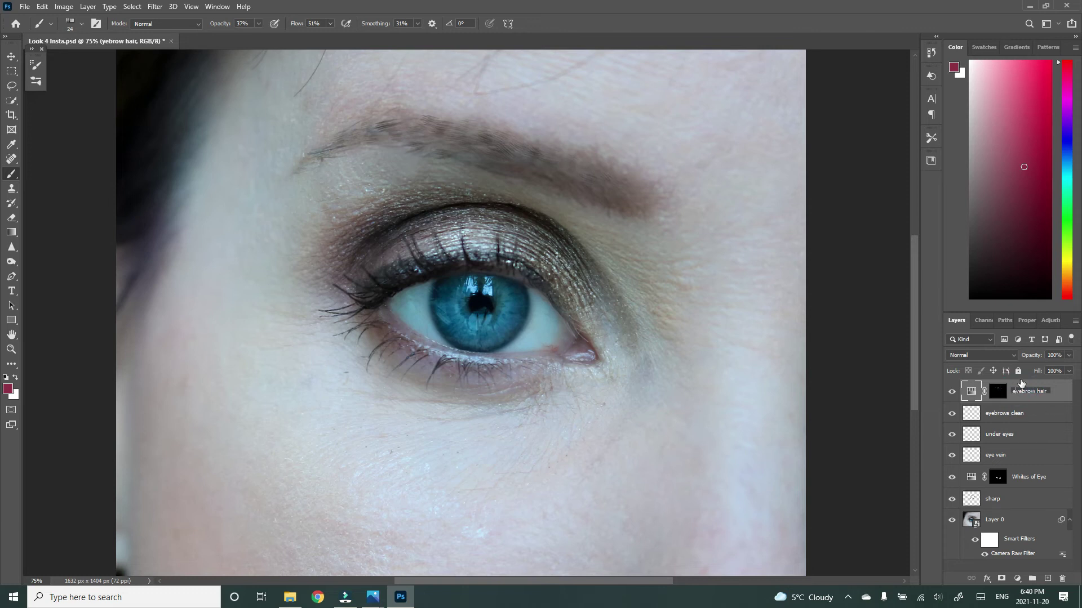
{"action": "type", "text": "e"}
Lower the eyebrow hair layer's opacity to 55% and toggle its visibility to compare the eyebrow before and after
{"action": "left_click", "coordinate": [1069, 355]}
{"action": "left_click_drag", "start_coordinate": [1050, 368], "coordinate": [1045, 367]}
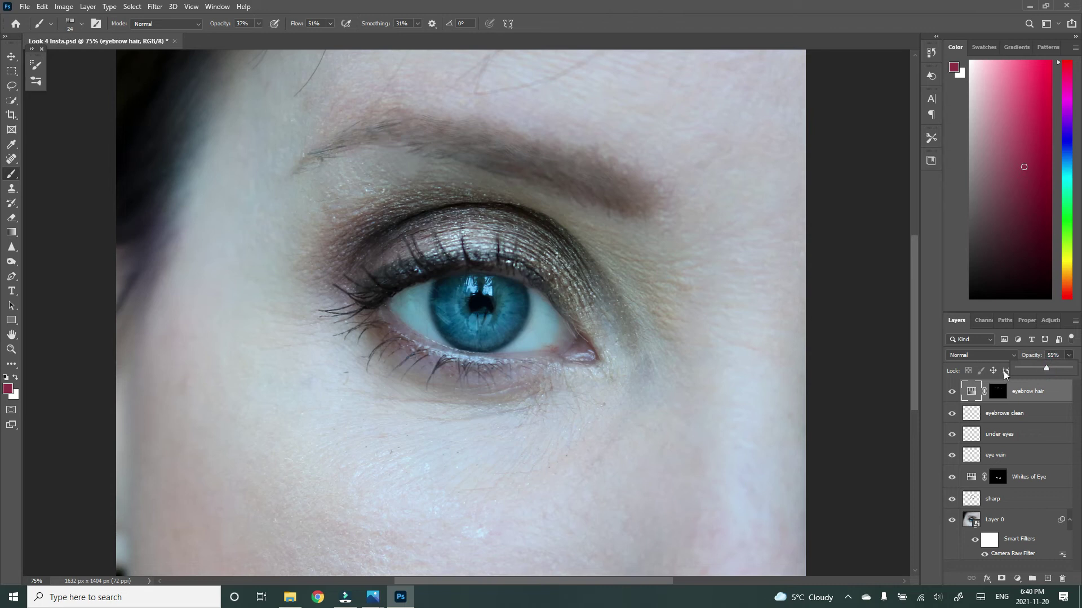
{"action": "left_click", "coordinate": [952, 393]}
{"action": "left_click", "coordinate": [952, 394]}
{"action": "left_click", "coordinate": [952, 393]}
Add a new Hue/Saturation adjustment layer above eyebrow hair with its lightness set to -50
{"action": "left_click", "coordinate": [1018, 578]}
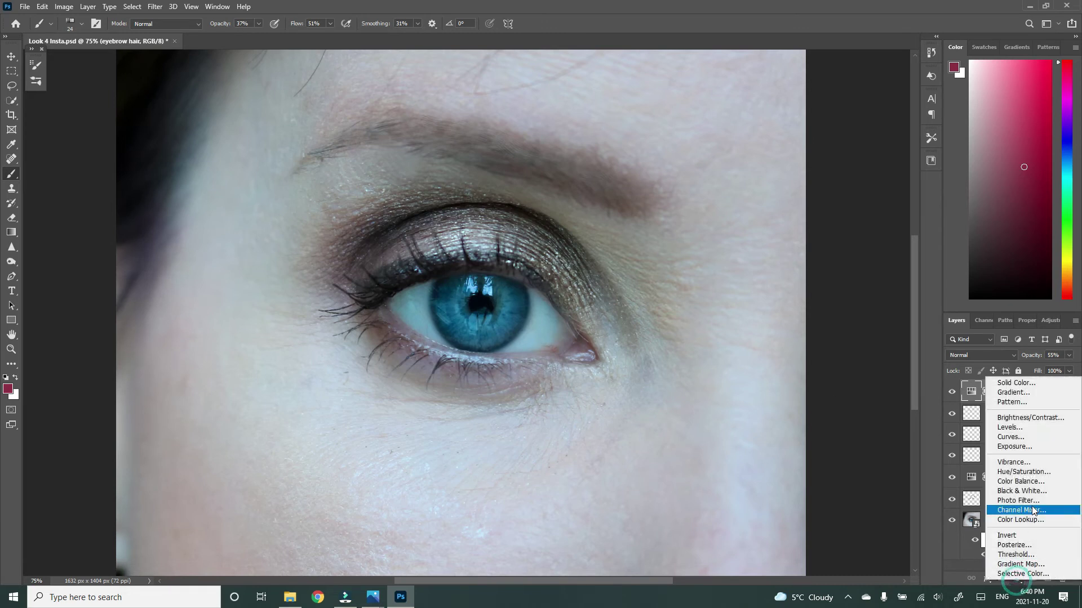
{"action": "left_click", "coordinate": [1023, 471]}
{"action": "left_click_drag", "start_coordinate": [1007, 446], "coordinate": [979, 447]}
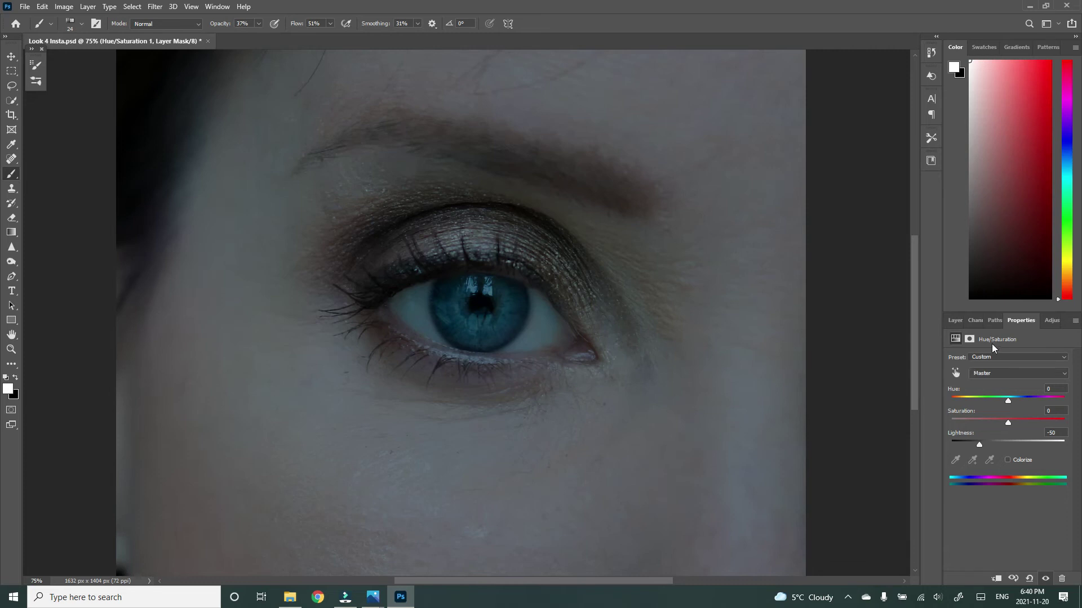
Rename the new Hue/Saturation layer as Eyeball
{"action": "left_click", "coordinate": [952, 320]}
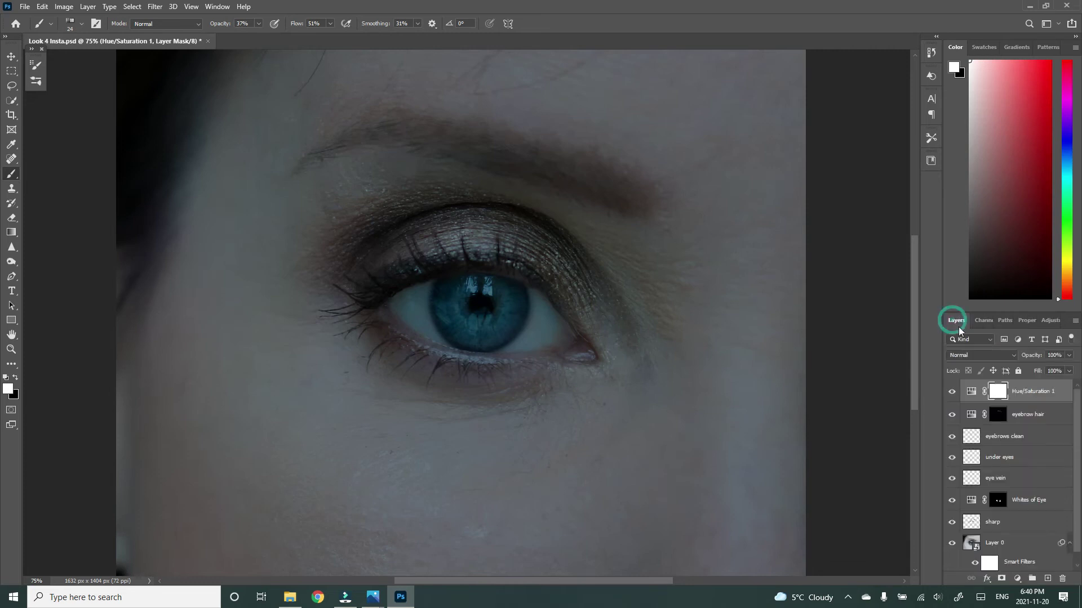
{"action": "double_click", "coordinate": [1028, 393]}
{"action": "type", "text": "Eyeball"}
{"action": "key", "text": "Return"}
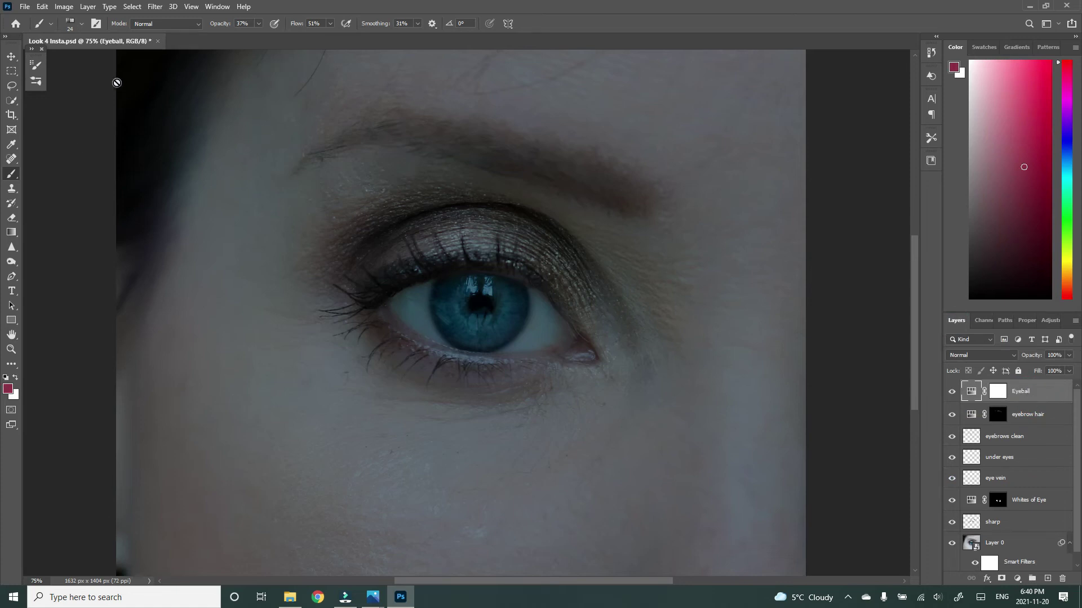
Fill the Eyeball layer's mask with black
{"action": "left_click", "coordinate": [48, 6]}
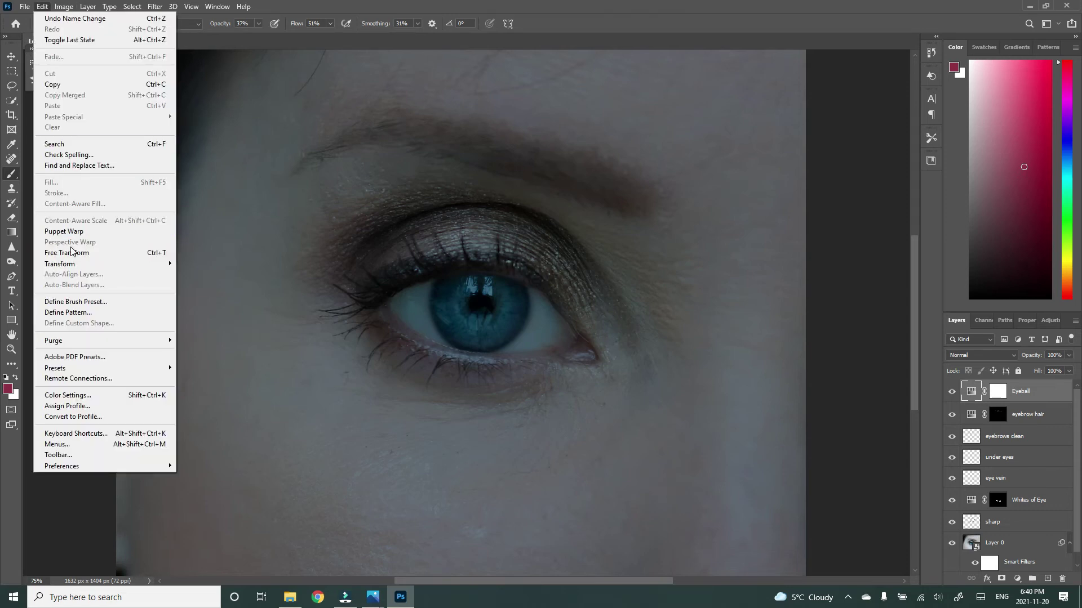
{"action": "left_click", "coordinate": [998, 391]}
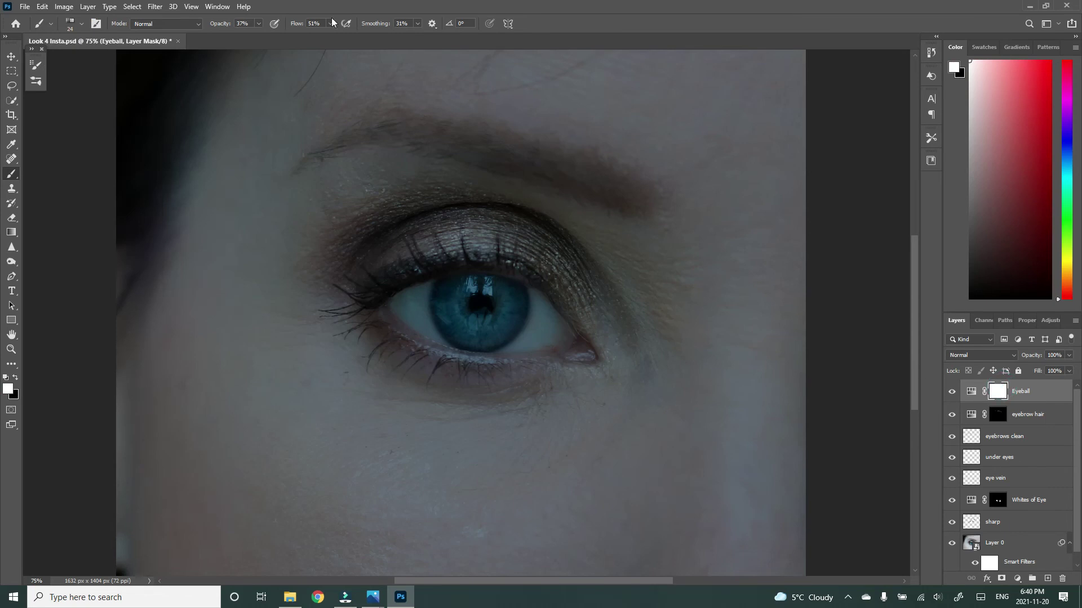
{"action": "left_click", "coordinate": [64, 8]}
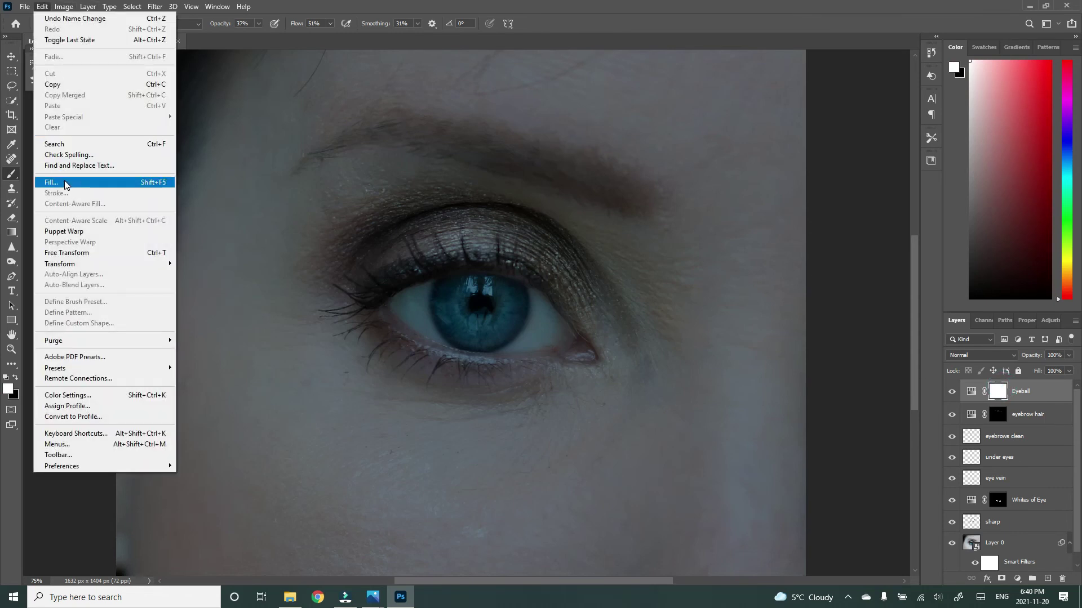
{"action": "left_click", "coordinate": [64, 180]}
{"action": "left_click", "coordinate": [611, 159]}
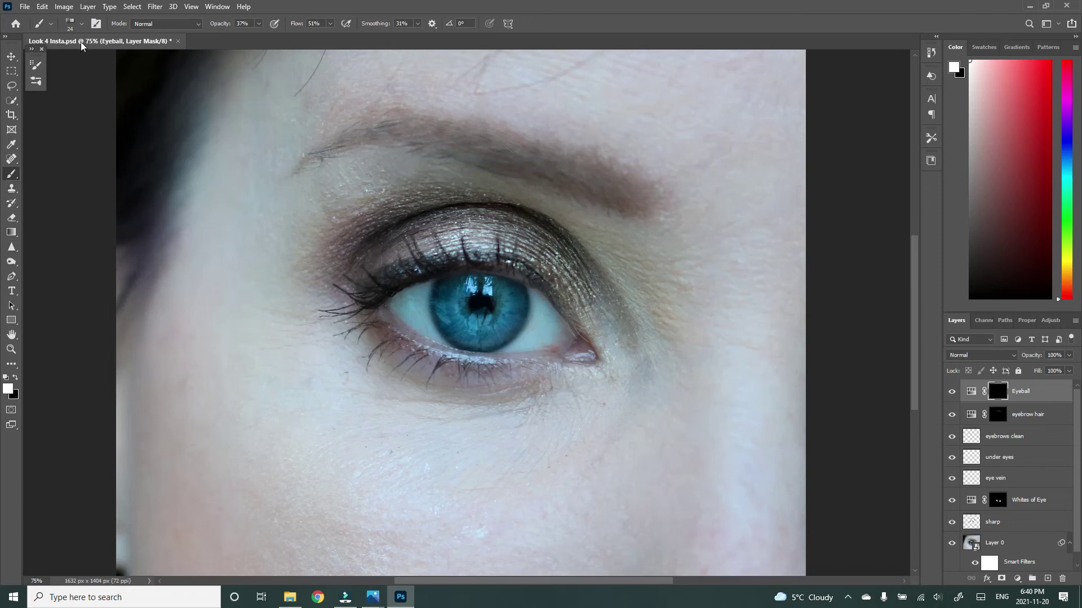
Switch the brush to the Soft Round Pressure Size tip at 62 px with 84% opacity
{"action": "left_click", "coordinate": [81, 24]}
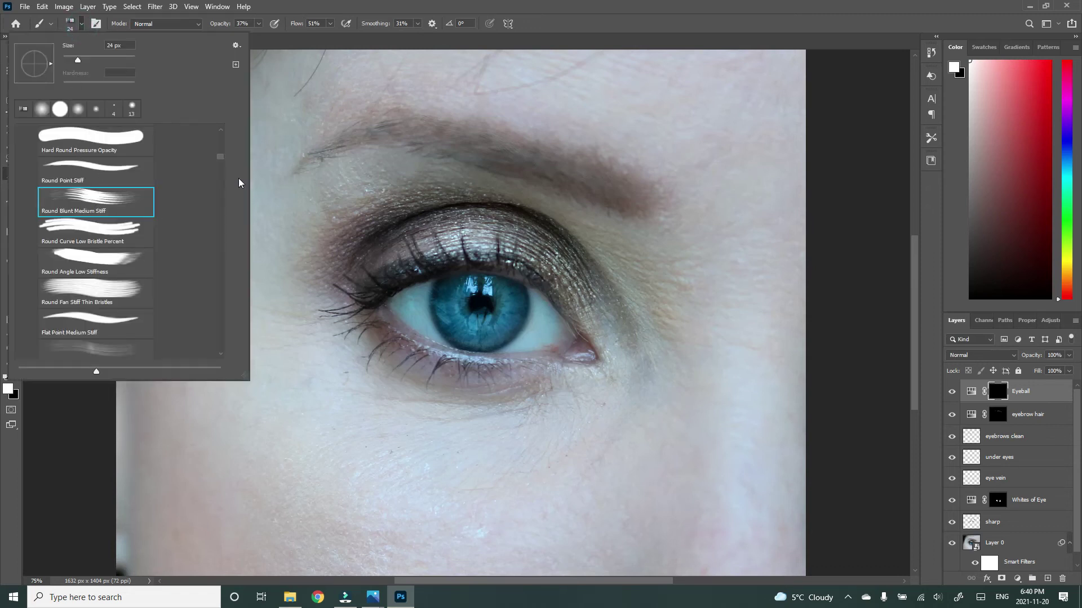
{"action": "left_click_drag", "start_coordinate": [221, 156], "coordinate": [214, 125]}
{"action": "left_click", "coordinate": [89, 215]}
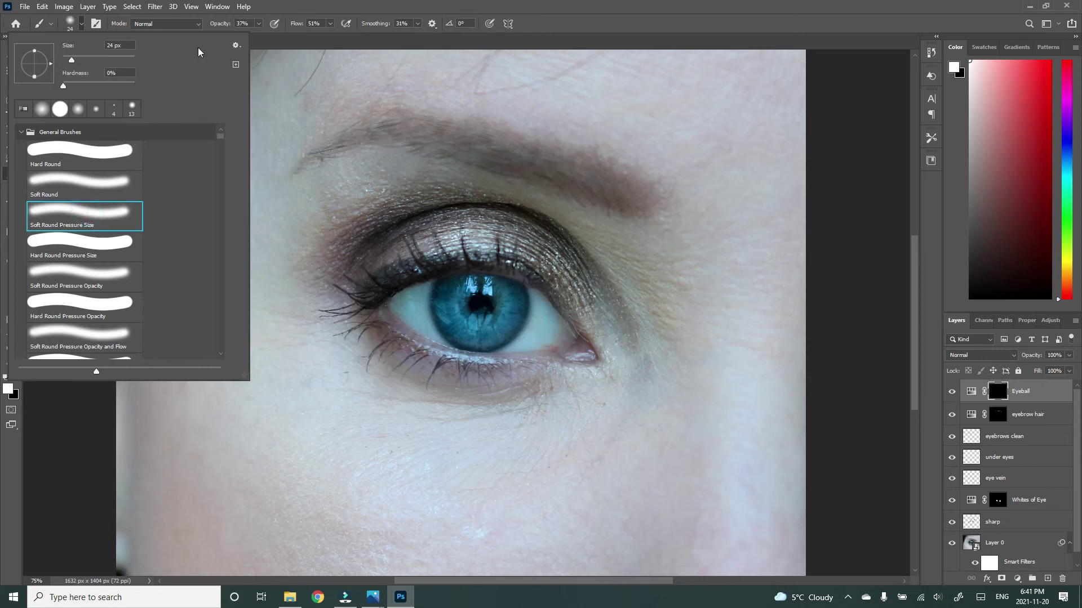
{"action": "left_click", "coordinate": [83, 24]}
{"action": "left_click", "coordinate": [83, 25]}
{"action": "left_click_drag", "start_coordinate": [72, 60], "coordinate": [86, 60]}
{"action": "left_click", "coordinate": [259, 24]}
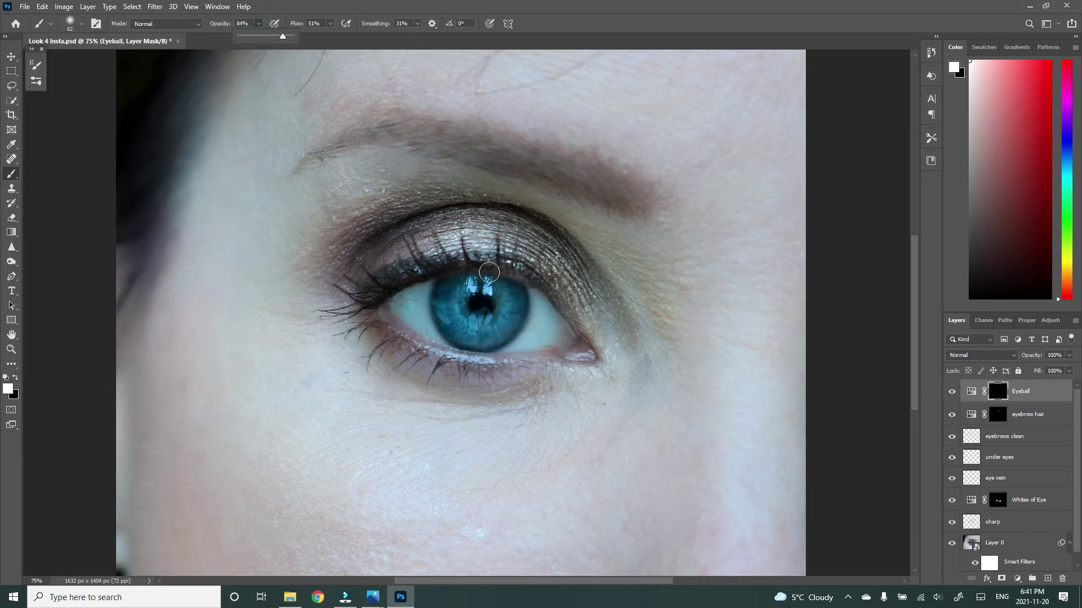
Paint white over the iris and pupil on the Eyeball layer's mask to darken them
{"action": "left_click", "coordinate": [448, 309]}
{"action": "mouse_move", "coordinate": [448, 308]}
{"action": "left_mouse_down"}
{"action": "mouse_move", "coordinate": [474, 329]}
{"action": "mouse_move", "coordinate": [486, 323]}
{"action": "mouse_move", "coordinate": [487, 285]}
{"action": "mouse_move", "coordinate": [474, 285]}
{"action": "mouse_move", "coordinate": [504, 321]}
{"action": "mouse_move", "coordinate": [450, 308]}
{"action": "left_mouse_up"}
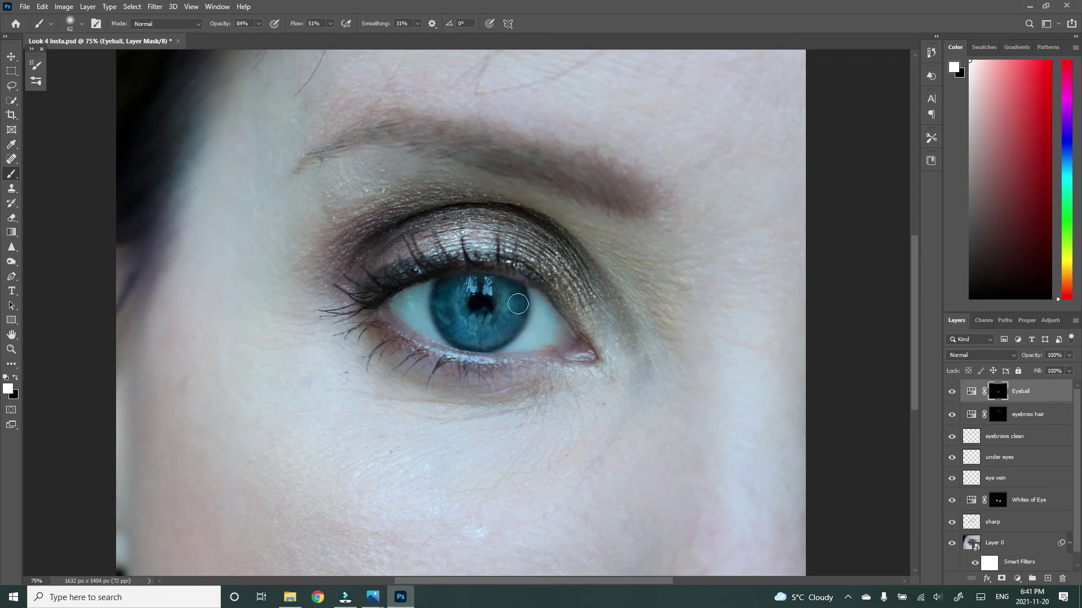
{"action": "left_click", "coordinate": [481, 310]}
{"action": "left_click", "coordinate": [480, 309]}
{"action": "left_click", "coordinate": [480, 309]}
{"action": "left_click", "coordinate": [478, 309]}
{"action": "left_click", "coordinate": [479, 309]}
Duplicate the Eyeball layer and name the copy Lashes
{"action": "right_click", "coordinate": [1017, 394]}
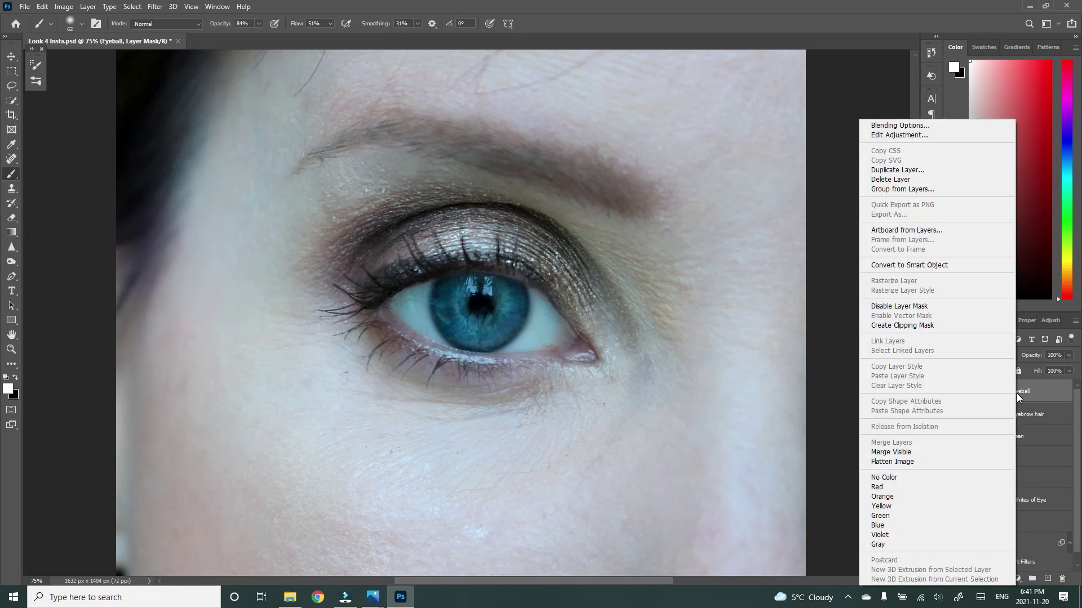
{"action": "left_click", "coordinate": [919, 170]}
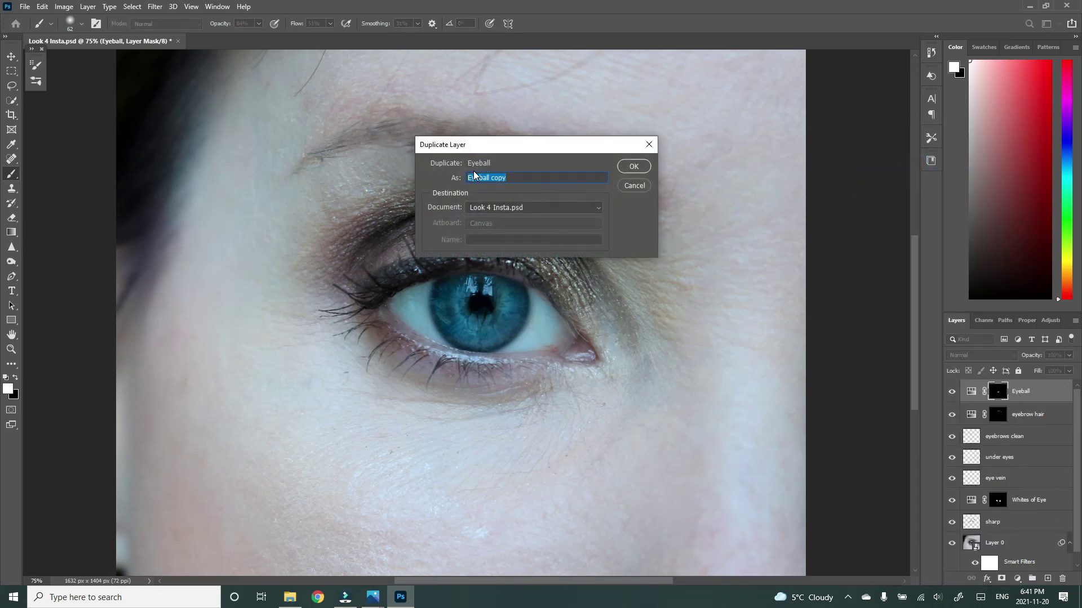
{"action": "type", "text": "Lashes"}
{"action": "key", "text": "Return"}
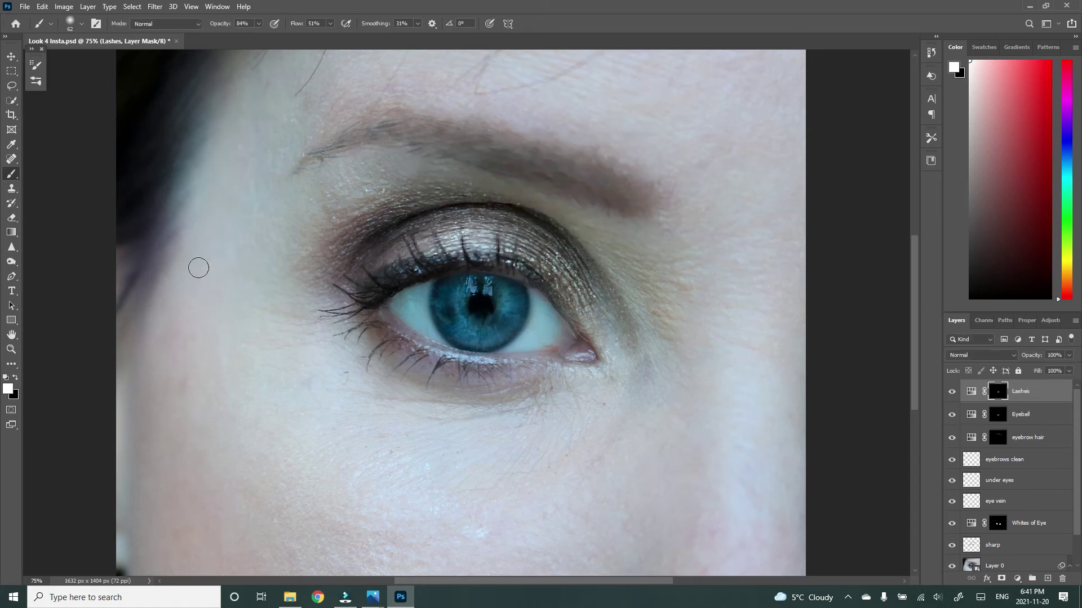
Set the brush size to 26 px, with both opacity and flow at 100%
{"action": "left_click", "coordinate": [82, 23]}
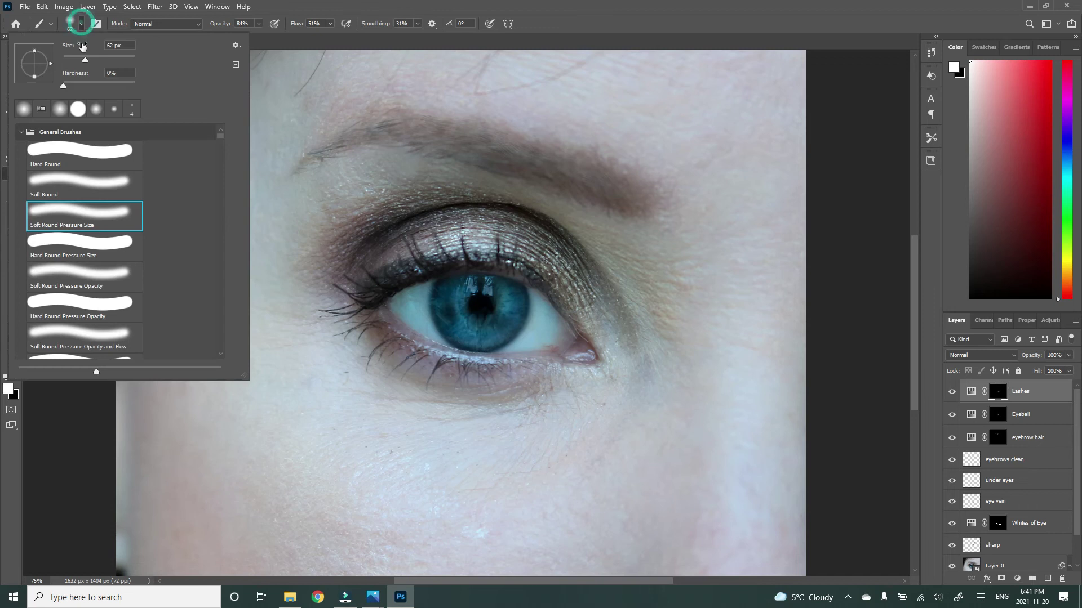
{"action": "left_click", "coordinate": [84, 58]}
{"action": "left_click_drag", "start_coordinate": [85, 60], "coordinate": [77, 60]}
{"action": "left_click", "coordinate": [258, 23]}
{"action": "left_click_drag", "start_coordinate": [258, 36], "coordinate": [382, 52]}
{"action": "left_click", "coordinate": [330, 24]}
Paint white along the upper lash line on the Lashes layer's mask to darken it
{"action": "left_click", "coordinate": [374, 302]}
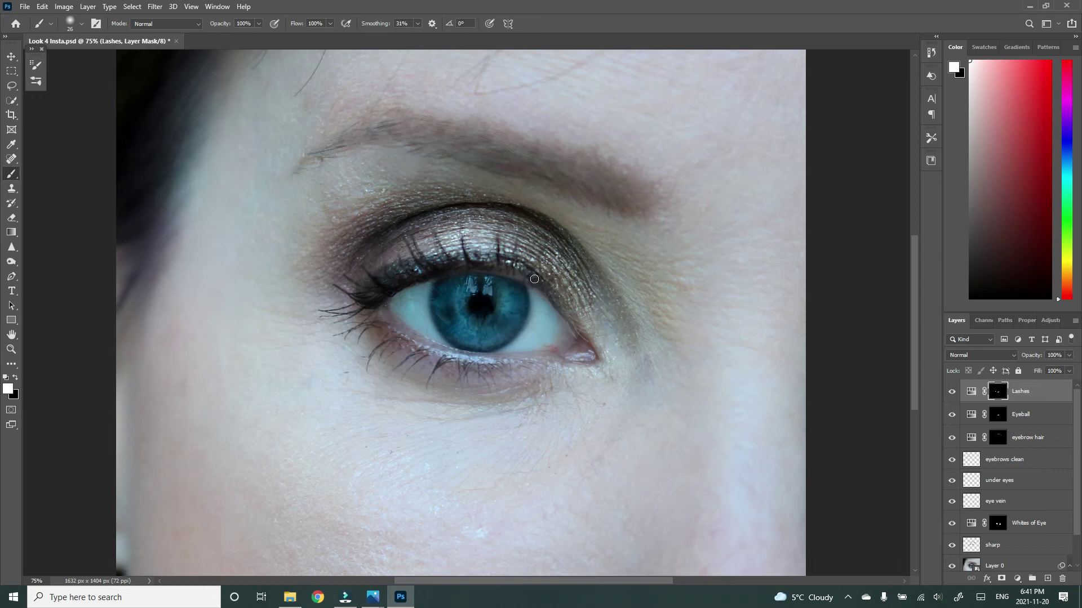
{"action": "mouse_move", "coordinate": [518, 275]}
{"action": "left_mouse_down"}
{"action": "mouse_move", "coordinate": [464, 265]}
{"action": "mouse_move", "coordinate": [528, 278]}
{"action": "mouse_move", "coordinate": [499, 255]}
{"action": "mouse_move", "coordinate": [461, 255]}
{"action": "mouse_move", "coordinate": [500, 261]}
{"action": "left_mouse_up"}
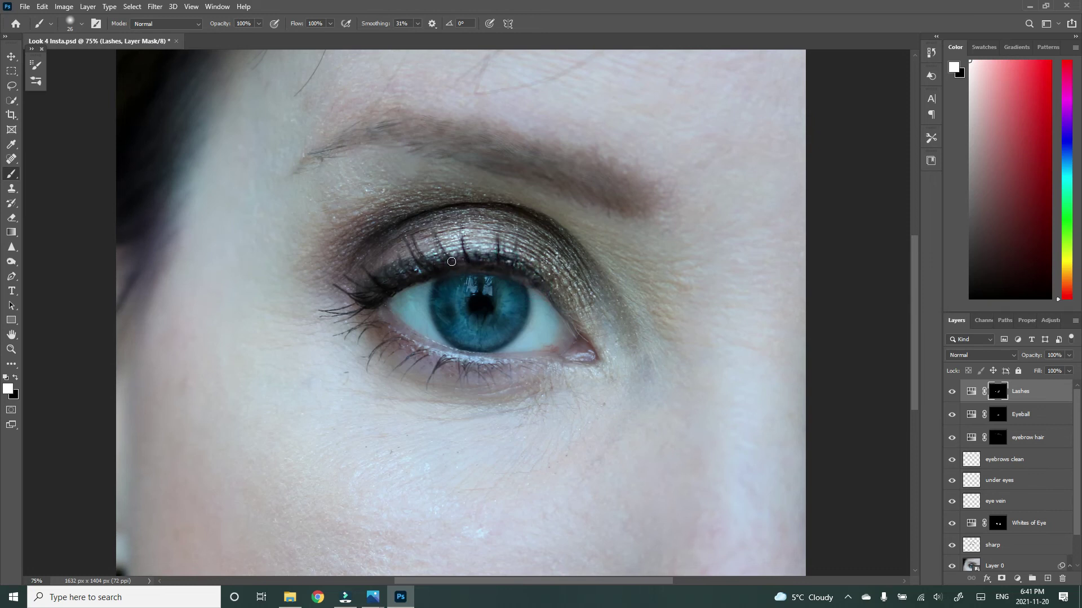
{"action": "left_click_drag", "start_coordinate": [432, 260], "coordinate": [514, 267]}
{"action": "mouse_move", "coordinate": [428, 269]}
{"action": "left_mouse_down"}
{"action": "mouse_move", "coordinate": [449, 283]}
{"action": "mouse_move", "coordinate": [385, 297]}
{"action": "left_mouse_up"}
Reduce the brush to 20 px with 71% opacity and 64% flow
{"action": "left_click", "coordinate": [82, 23]}
{"action": "left_click_drag", "start_coordinate": [71, 66], "coordinate": [70, 64]}
{"action": "left_click", "coordinate": [259, 24]}
{"action": "left_click_drag", "start_coordinate": [258, 36], "coordinate": [255, 40]}
{"action": "left_click", "coordinate": [330, 24]}
{"action": "left_click_drag", "start_coordinate": [332, 36], "coordinate": [311, 37]}
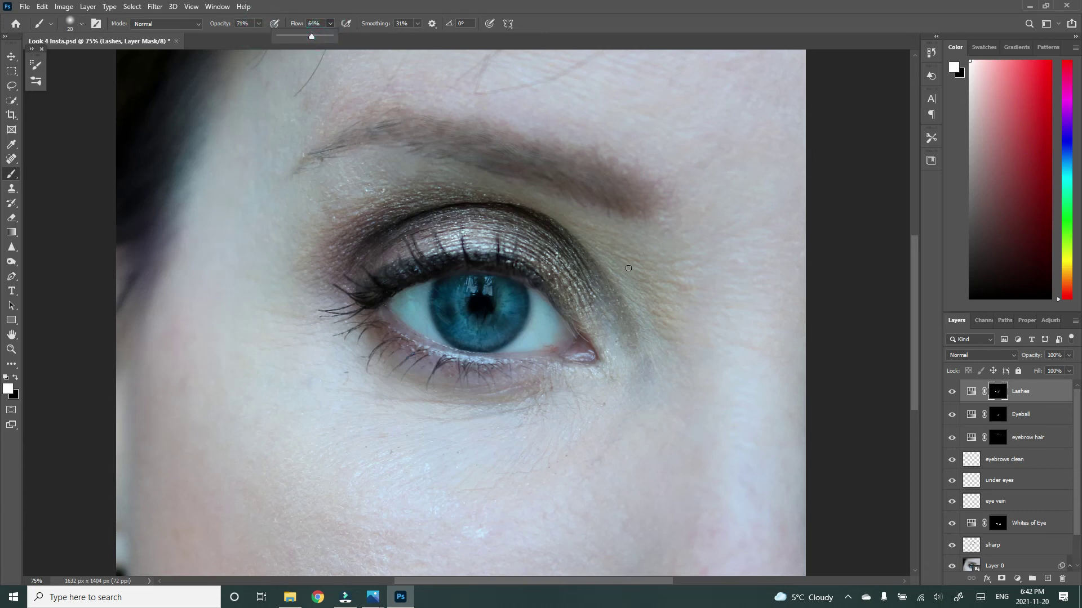
Paint over the inner end of the upper lash line and the outer lower lashes on the Lashes mask
{"action": "left_click", "coordinate": [550, 290]}
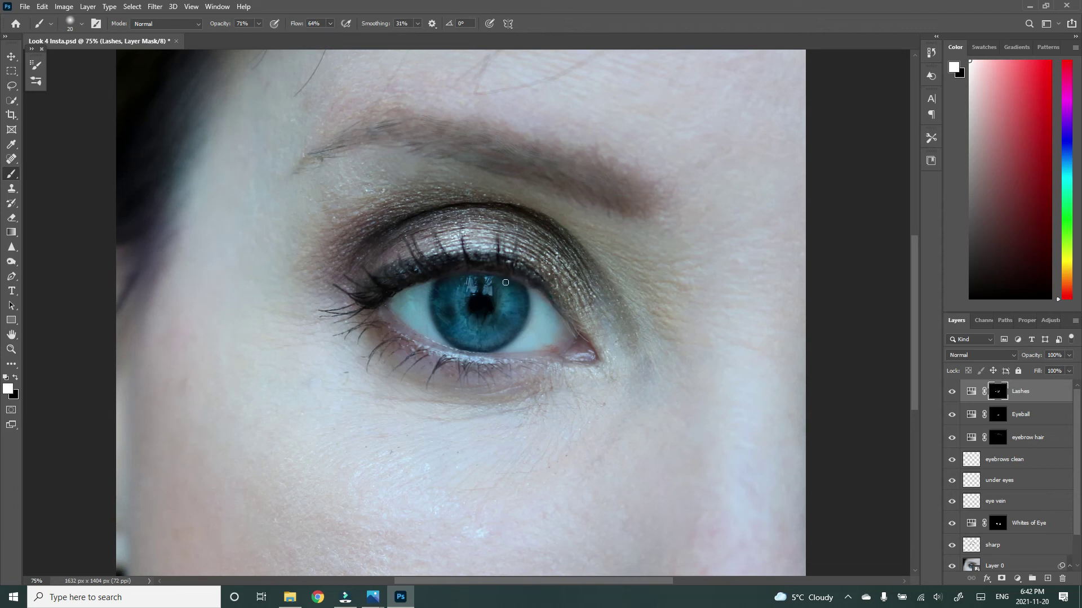
{"action": "left_click_drag", "start_coordinate": [421, 352], "coordinate": [383, 330]}
{"action": "mouse_move", "coordinate": [371, 392]}
{"action": "left_mouse_down"}
{"action": "mouse_move", "coordinate": [449, 394]}
{"action": "mouse_move", "coordinate": [370, 379]}
{"action": "left_mouse_up"}
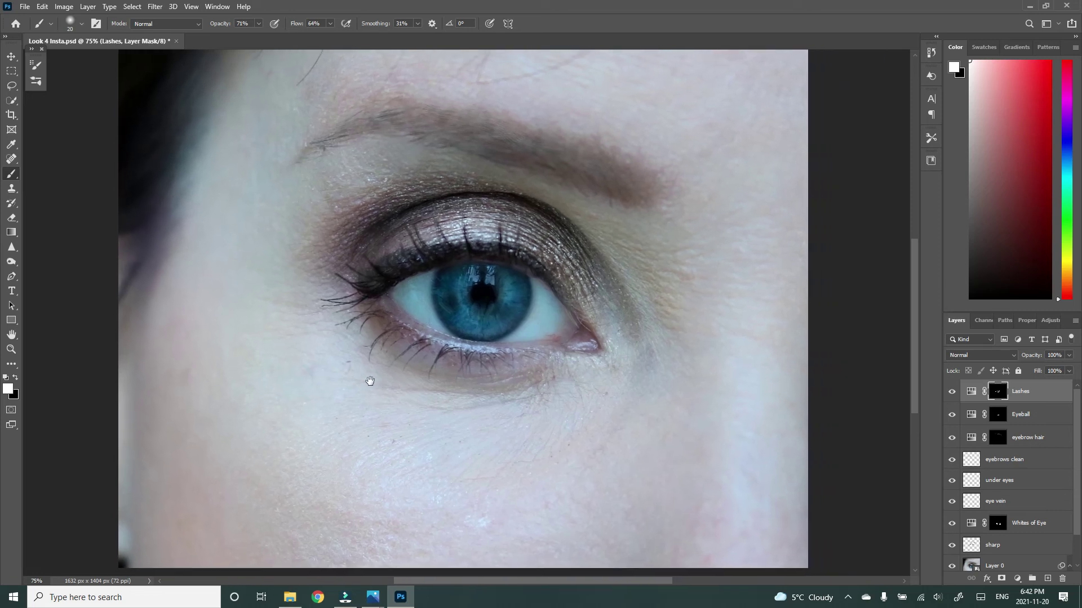
On the under eyes layer, use the Clone Stamp to clean the small mark below the outer lower lashes
{"action": "left_click", "coordinate": [1008, 483]}
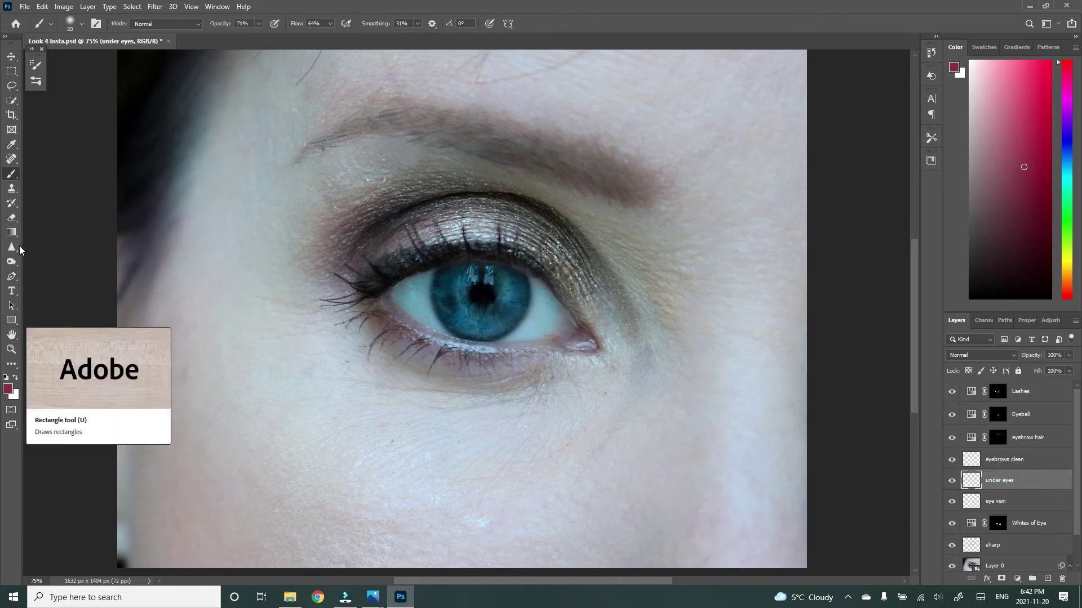
{"action": "left_click", "coordinate": [11, 189]}
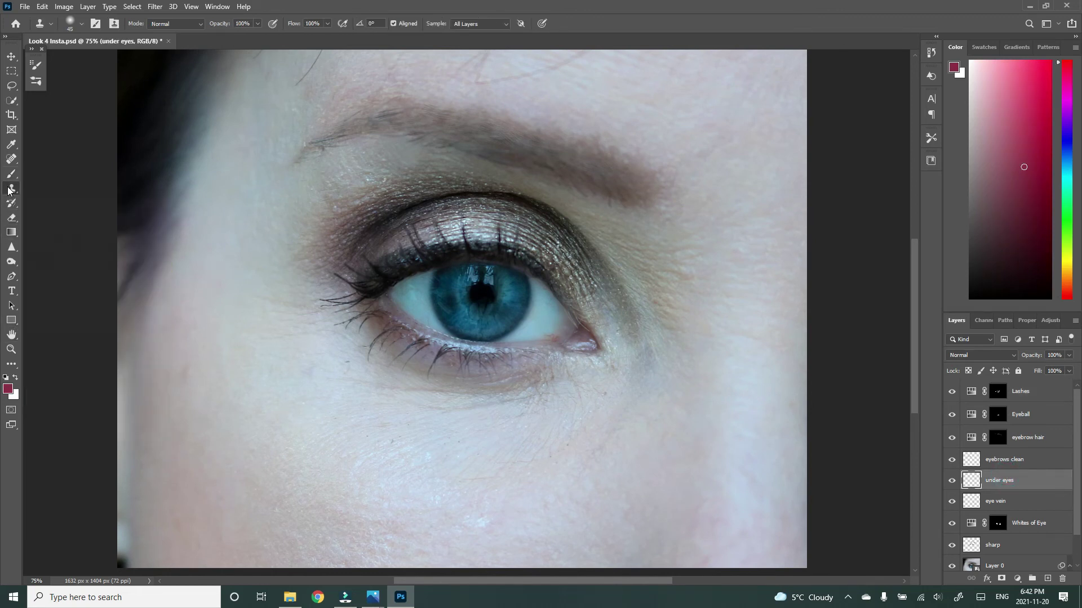
{"action": "left_click", "coordinate": [345, 363], "text": "alt"}
Set the Lashes layer's opacity to 89%
{"action": "left_click", "coordinate": [1038, 392]}
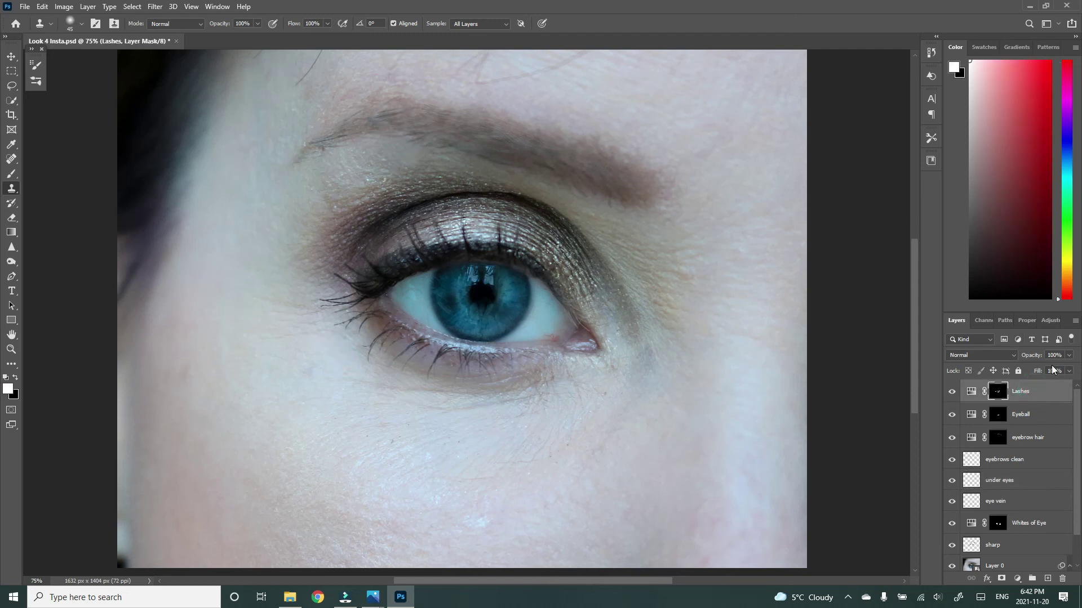
{"action": "left_click", "coordinate": [1069, 355]}
{"action": "mouse_move", "coordinate": [1069, 368]}
{"action": "left_mouse_down"}
{"action": "mouse_move", "coordinate": [1053, 367]}
{"action": "mouse_move", "coordinate": [1065, 369]}
{"action": "left_mouse_up"}
Toggle the Lashes layer's visibility repeatedly to compare the eye with and without the lash darkening
{"action": "left_click", "coordinate": [952, 391]}
{"action": "left_click", "coordinate": [952, 391]}
{"action": "left_click", "coordinate": [952, 391]}
{"action": "left_click", "coordinate": [953, 391]}
{"action": "left_click", "coordinate": [952, 391]}
{"action": "left_click", "coordinate": [952, 391]}
{"action": "left_click", "coordinate": [953, 391]}
Make black the foreground colour and display the Lashes layer's mask on its own
{"action": "left_click", "coordinate": [997, 391]}
{"action": "left_click", "coordinate": [15, 377]}
{"action": "mouse_move", "coordinate": [435, 302]}
{"action": "left_mouse_down"}
{"action": "mouse_move", "coordinate": [450, 287]}
{"action": "mouse_move", "coordinate": [498, 311]}
{"action": "mouse_move", "coordinate": [501, 293]}
{"action": "mouse_move", "coordinate": [473, 285]}
{"action": "mouse_move", "coordinate": [491, 325]}
{"action": "left_mouse_up"}
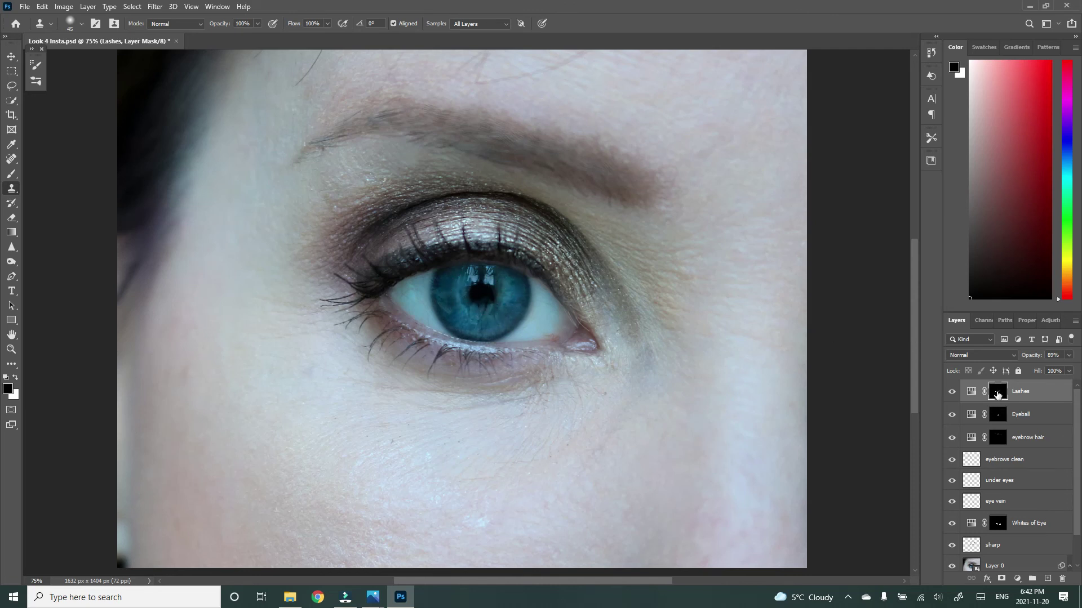
{"action": "left_click", "coordinate": [997, 394], "text": "alt"}
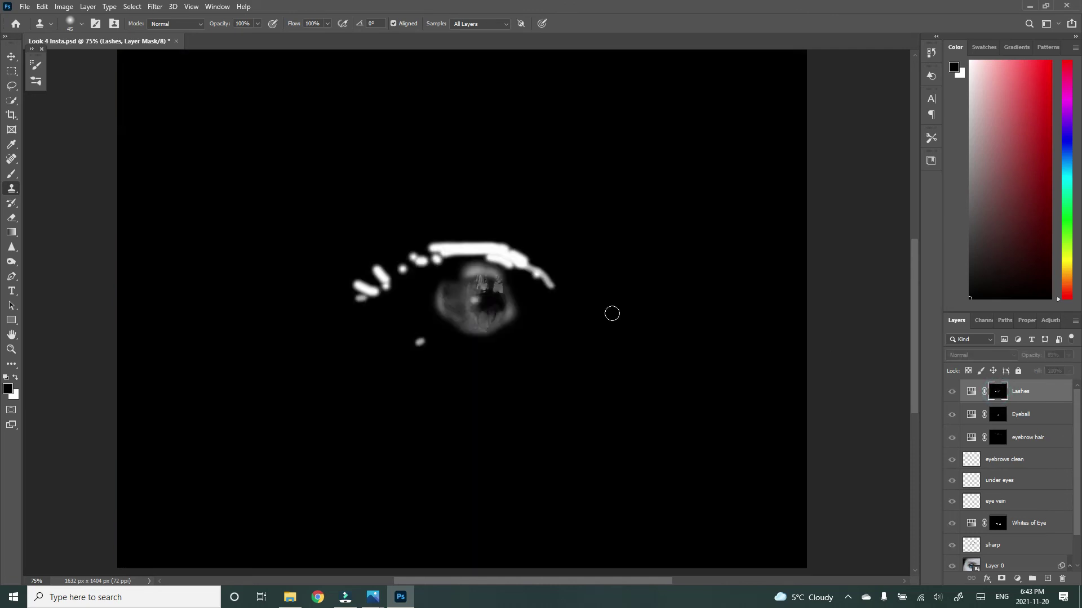
Switch to the Brush tool and set up a Hard Round brush of about 86 px with 100% hardness
{"action": "left_click", "coordinate": [251, 23]}
{"action": "left_click", "coordinate": [315, 23]}
{"action": "left_click_drag", "start_coordinate": [483, 316], "coordinate": [498, 314]}
{"action": "left_click", "coordinate": [12, 175]}
{"action": "left_click", "coordinate": [417, 345]}
{"action": "left_click", "coordinate": [74, 29]}
{"action": "left_click_drag", "start_coordinate": [75, 60], "coordinate": [94, 59]}
{"action": "left_click", "coordinate": [110, 147]}
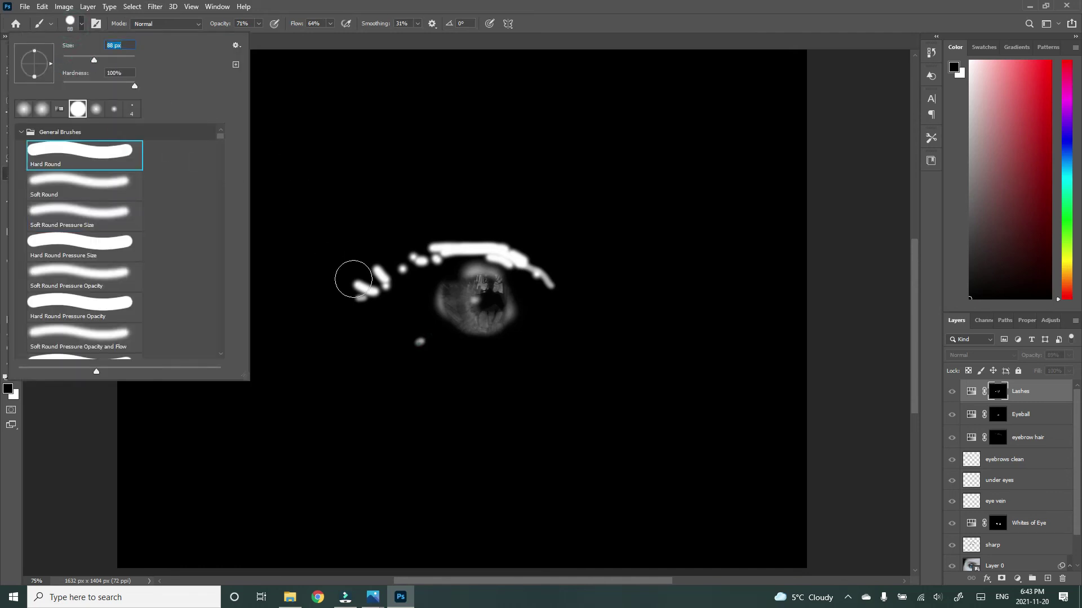
Paint black over the stray grey iris area and lower spot on the Lashes mask, and return to the image view
{"action": "left_click", "coordinate": [414, 334]}
{"action": "mouse_move", "coordinate": [436, 329]}
{"action": "left_mouse_down"}
{"action": "mouse_move", "coordinate": [480, 280]}
{"action": "mouse_move", "coordinate": [502, 312]}
{"action": "mouse_move", "coordinate": [464, 316]}
{"action": "mouse_move", "coordinate": [456, 298]}
{"action": "mouse_move", "coordinate": [496, 298]}
{"action": "mouse_move", "coordinate": [498, 317]}
{"action": "mouse_move", "coordinate": [455, 303]}
{"action": "mouse_move", "coordinate": [466, 298]}
{"action": "mouse_move", "coordinate": [497, 306]}
{"action": "mouse_move", "coordinate": [490, 319]}
{"action": "mouse_move", "coordinate": [457, 316]}
{"action": "mouse_move", "coordinate": [450, 304]}
{"action": "mouse_move", "coordinate": [483, 295]}
{"action": "left_mouse_up"}
{"action": "left_click", "coordinate": [970, 393]}
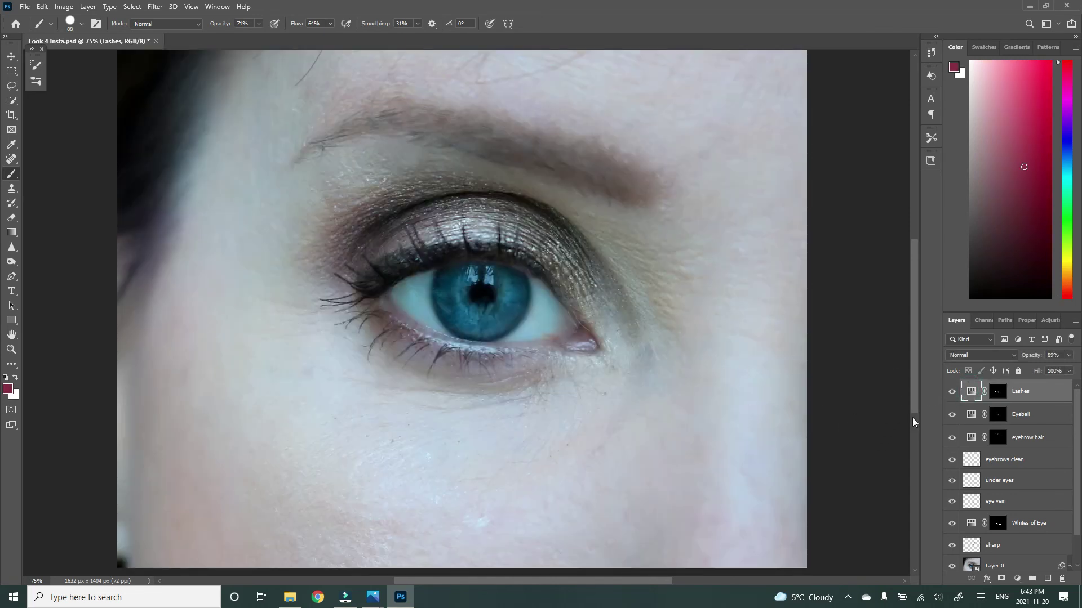
Toggle the visibility of the Lashes and Eyeball layers to compare their effect on the eye
{"action": "left_click", "coordinate": [952, 393]}
{"action": "left_click", "coordinate": [951, 393]}
{"action": "left_click", "coordinate": [951, 393]}
{"action": "left_click", "coordinate": [952, 393]}
{"action": "left_click", "coordinate": [951, 416]}
{"action": "left_click", "coordinate": [952, 415]}
{"action": "scroll", "coordinate": [828, 386], "scroll_direction": "down", "scroll_amount": 2}
{"action": "scroll", "coordinate": [828, 387], "scroll_direction": "up", "scroll_amount": 3}
{"action": "scroll", "coordinate": [848, 400], "scroll_direction": "up", "scroll_amount": 3}
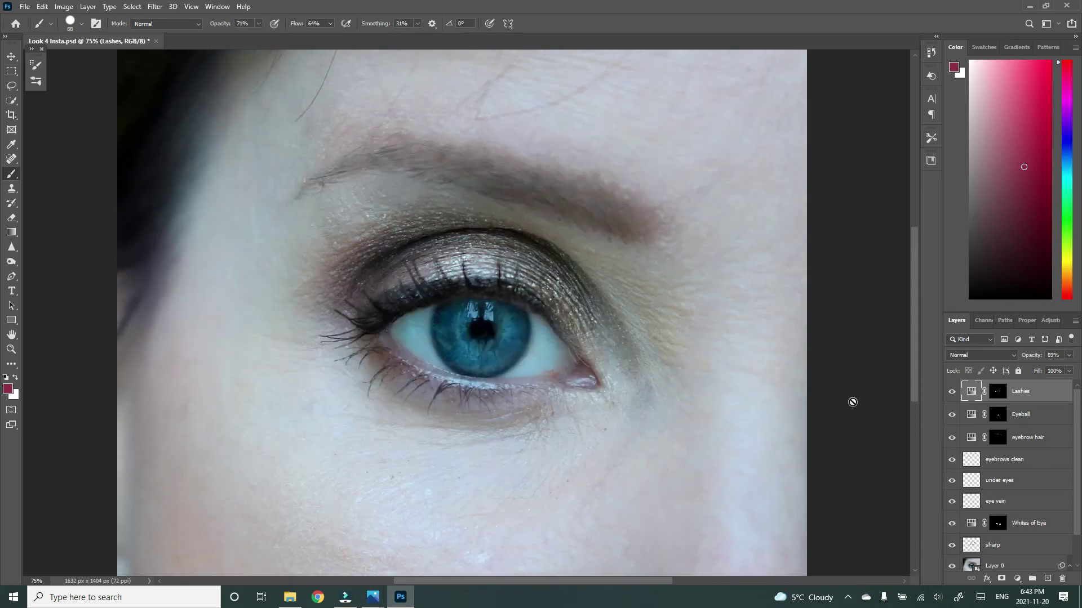
{"action": "scroll", "coordinate": [855, 403], "scroll_direction": "down", "scroll_amount": 1}
Activate the Clone Stamp, select the eyebrows clean layer and save the document
{"action": "left_click", "coordinate": [1000, 480]}
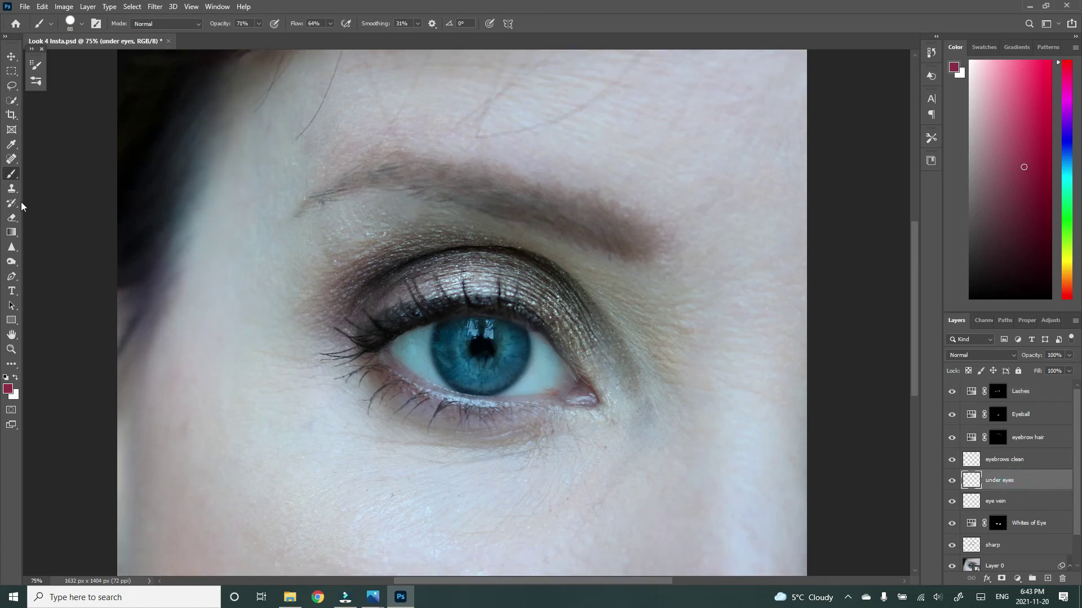
{"action": "left_click", "coordinate": [11, 188]}
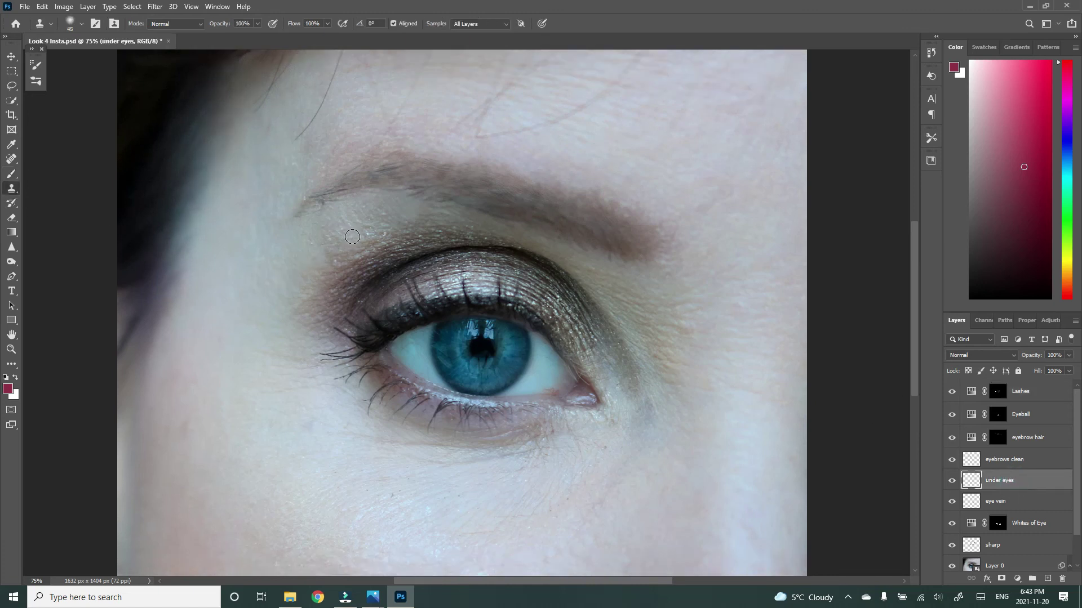
{"action": "left_click", "coordinate": [1032, 460]}
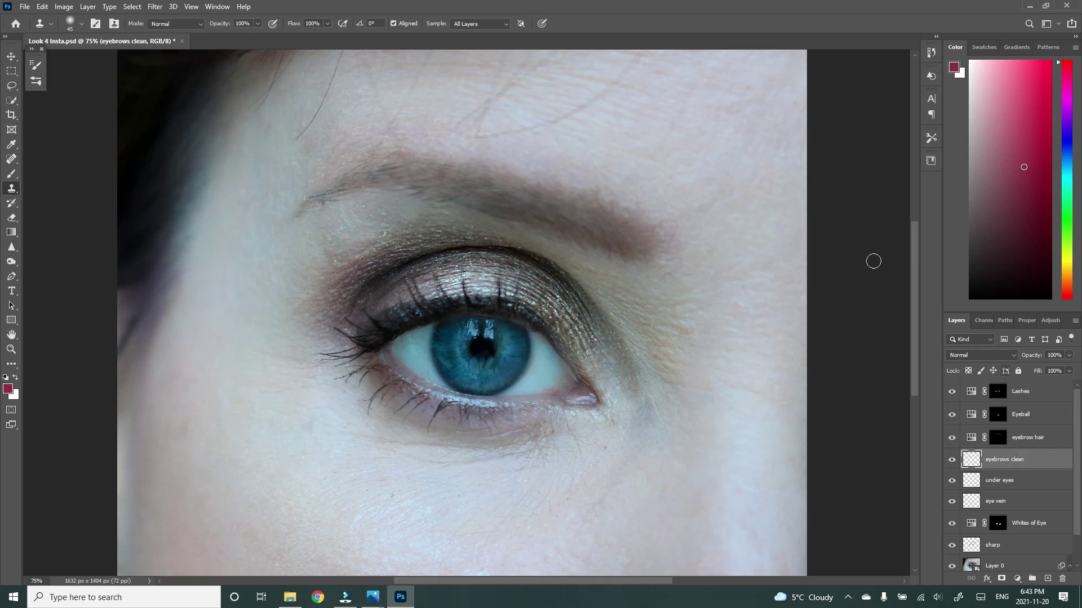
{"action": "key", "text": "ctrl+z"}
{"action": "key", "text": "ctrl+shift+z"}
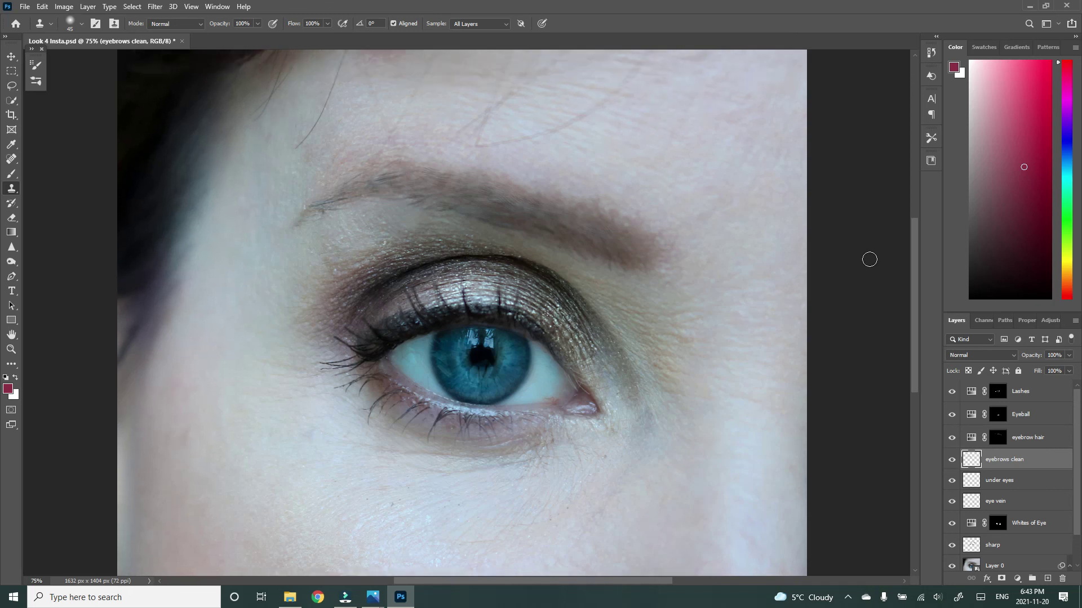
{"action": "scroll", "coordinate": [875, 319], "scroll_direction": "down", "scroll_amount": 1}
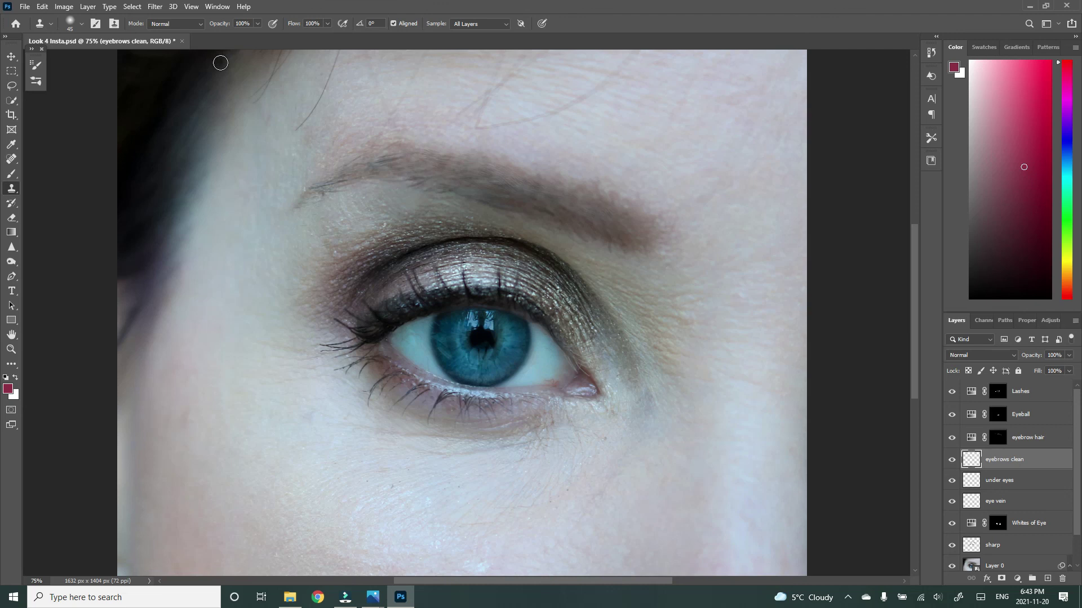
{"action": "key", "text": "ctrl+s"}
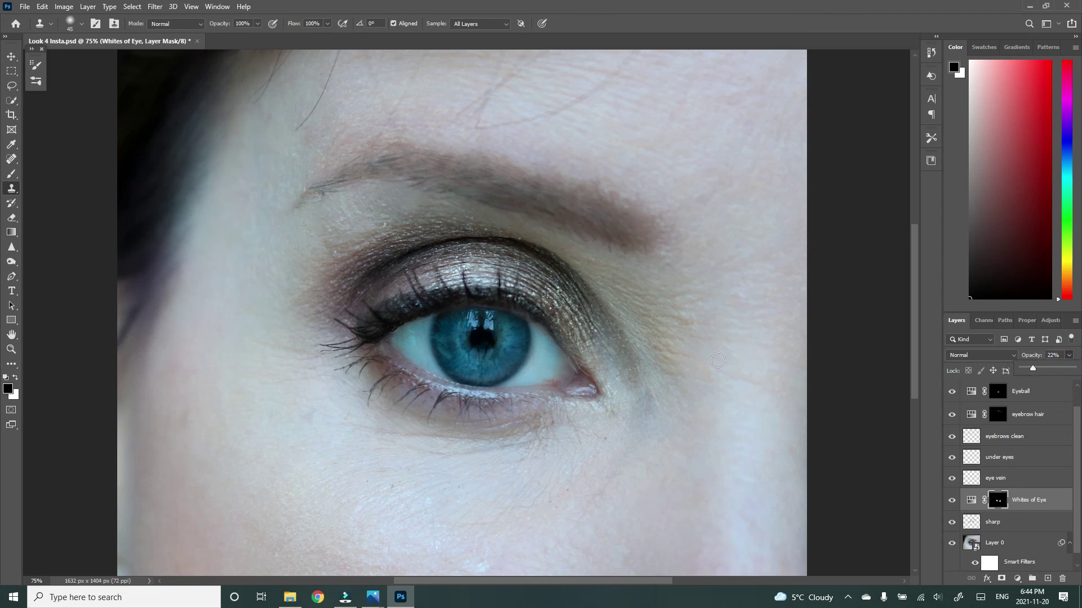
Switch to Photos to view the original IMG_7218.JPG for comparison, and return to the retouched image
{"action": "mouse_move", "coordinate": [373, 596]}
{"action": "left_click", "coordinate": [492, 542]}
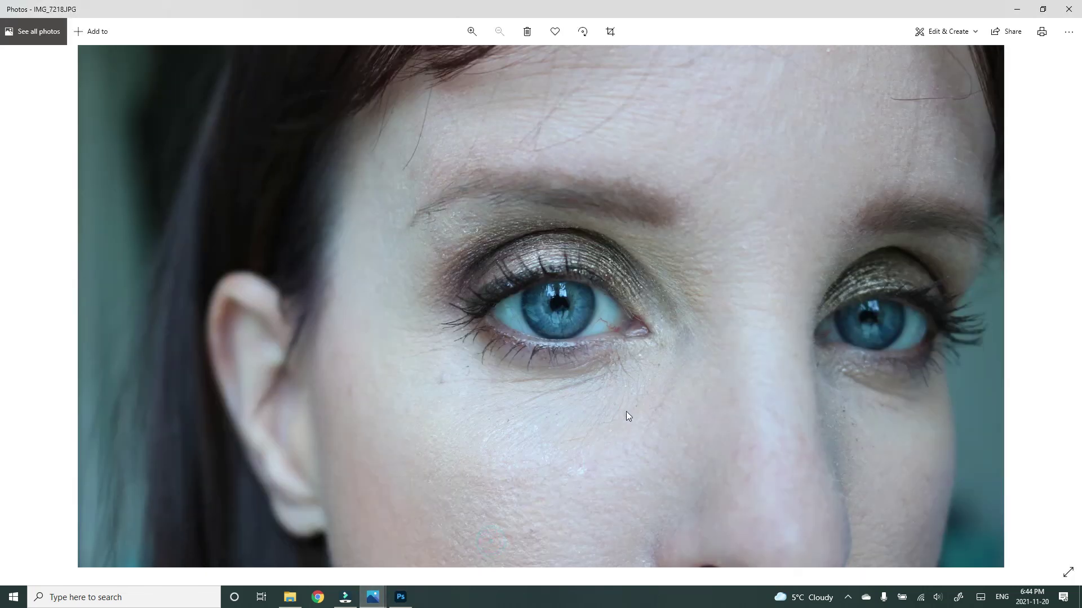
{"action": "left_click", "coordinate": [1018, 9]}
Group all retouching layers from sharp up to Lashes into one layer group with the default name
{"action": "scroll", "coordinate": [964, 439], "scroll_direction": "up", "scroll_amount": 1}
{"action": "scroll", "coordinate": [991, 468], "scroll_direction": "down", "scroll_amount": 1}
{"action": "left_click", "coordinate": [1026, 514]}
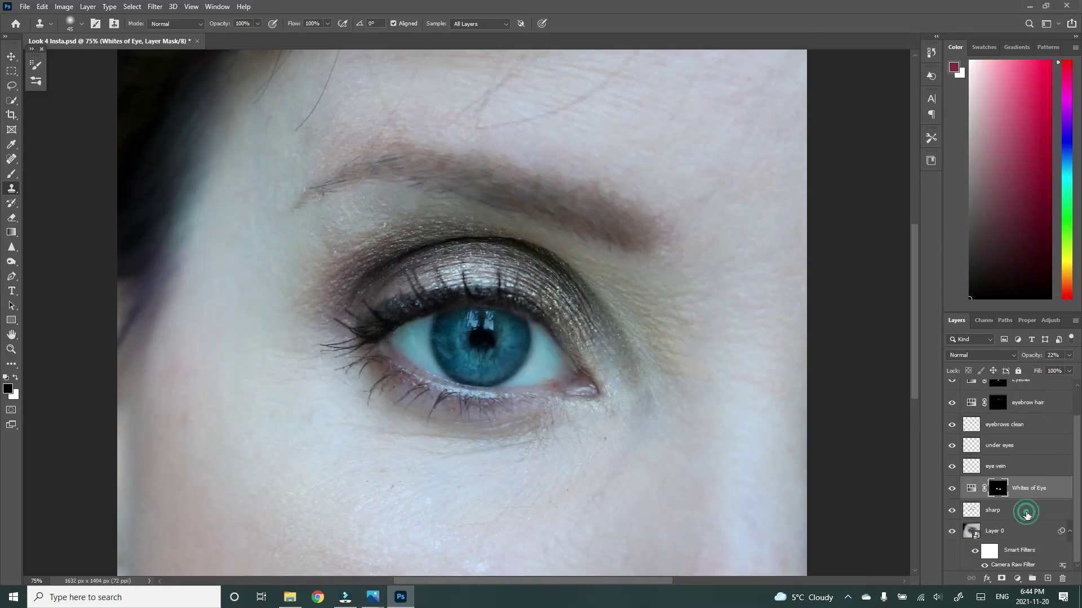
{"action": "scroll", "coordinate": [1025, 490], "scroll_direction": "up", "scroll_amount": 1}
{"action": "left_click", "coordinate": [1041, 389]}
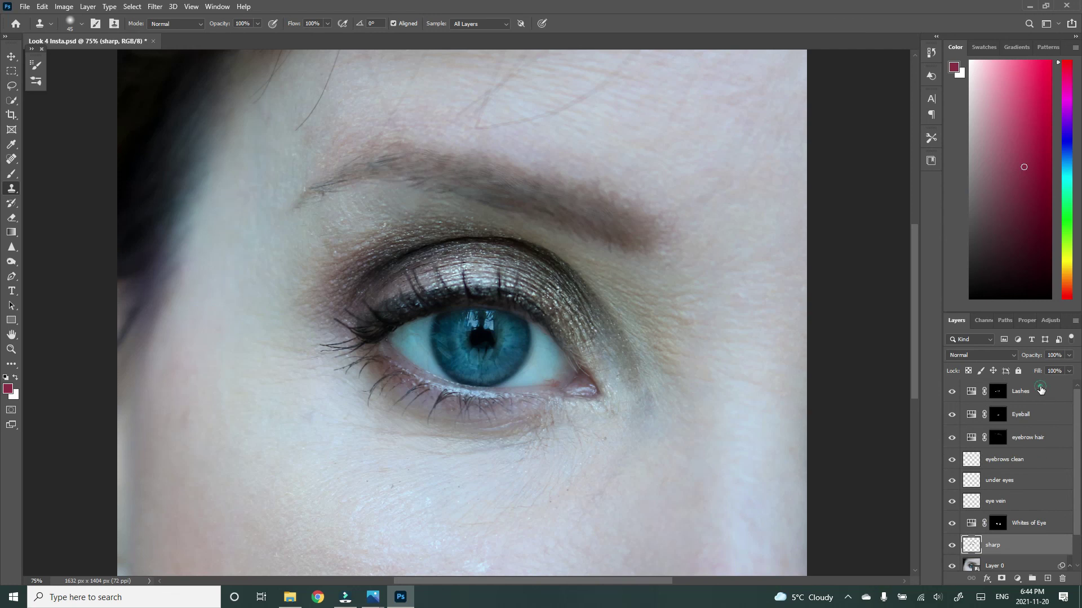
{"action": "right_click", "coordinate": [1041, 389]}
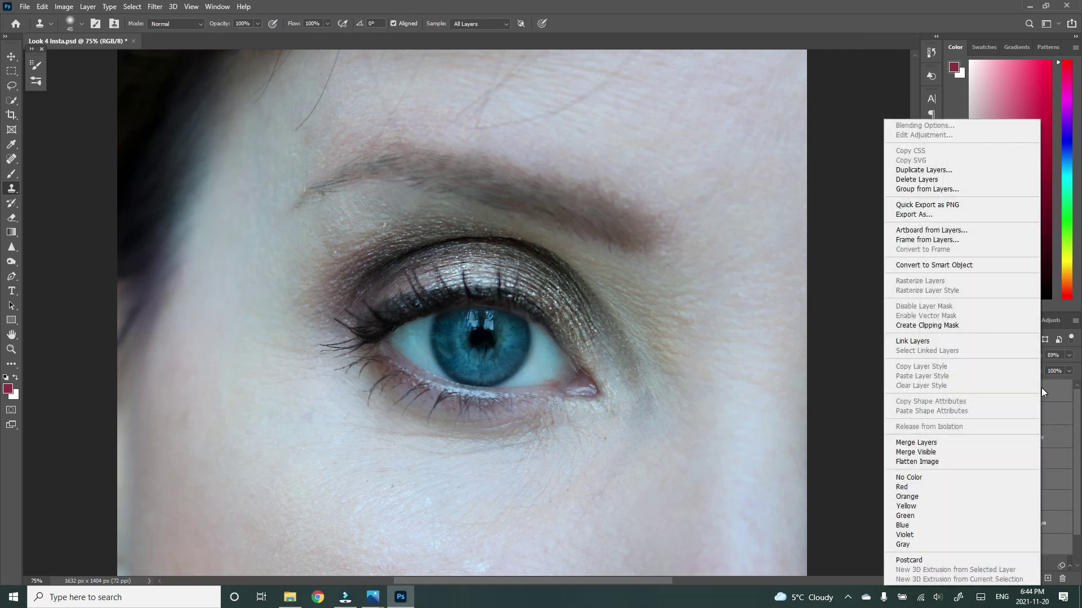
{"action": "left_click", "coordinate": [931, 190]}
{"action": "left_click", "coordinate": [626, 184]}
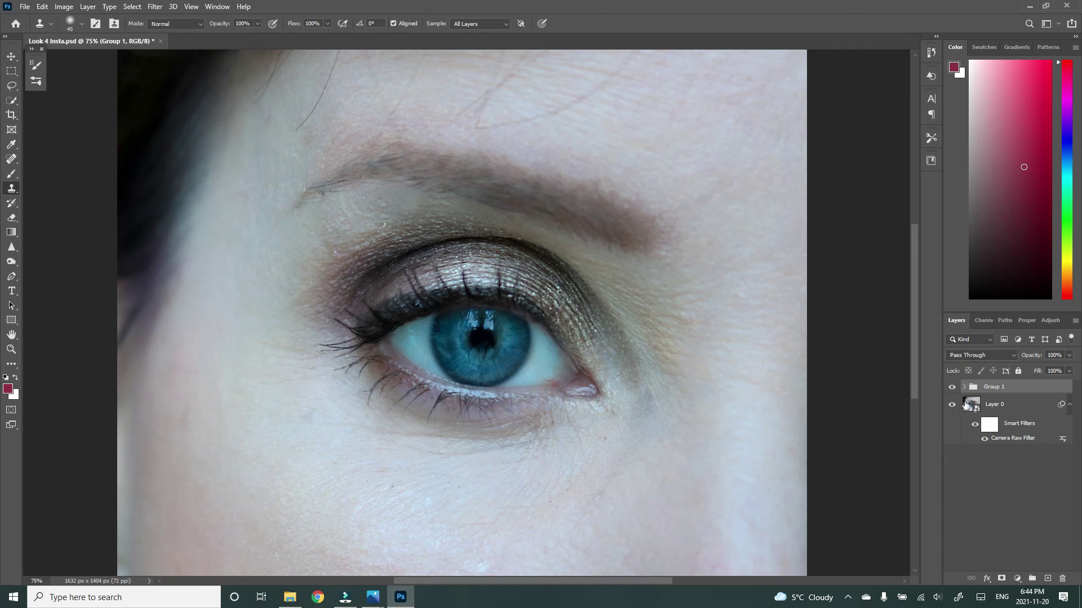
Hide the retouching group and Layer 0's Smart Filters to show the unedited photo
{"action": "left_click", "coordinate": [952, 388]}
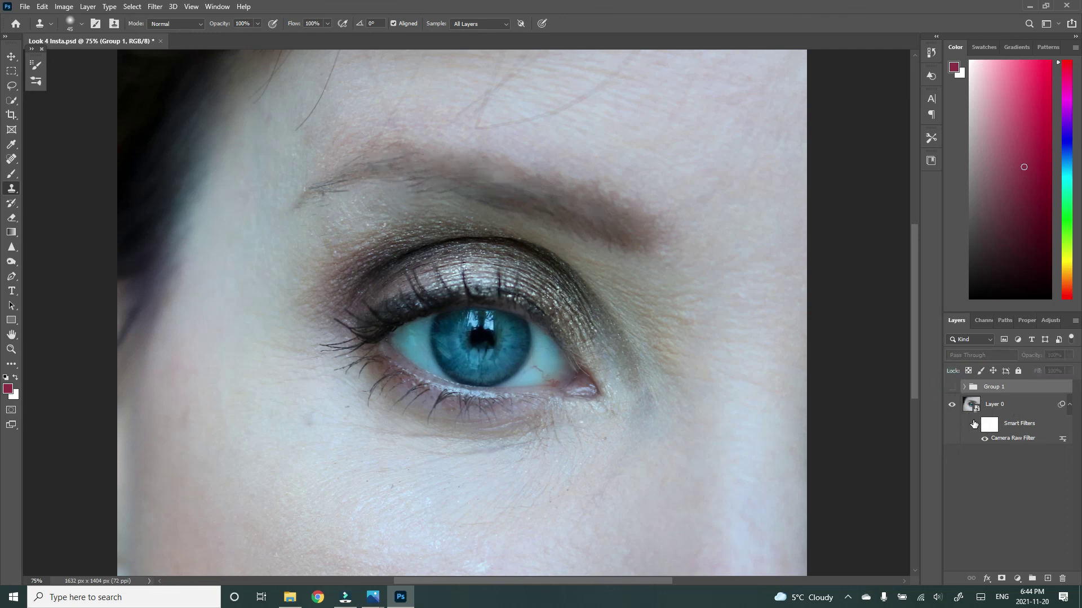
{"action": "left_click", "coordinate": [973, 423]}
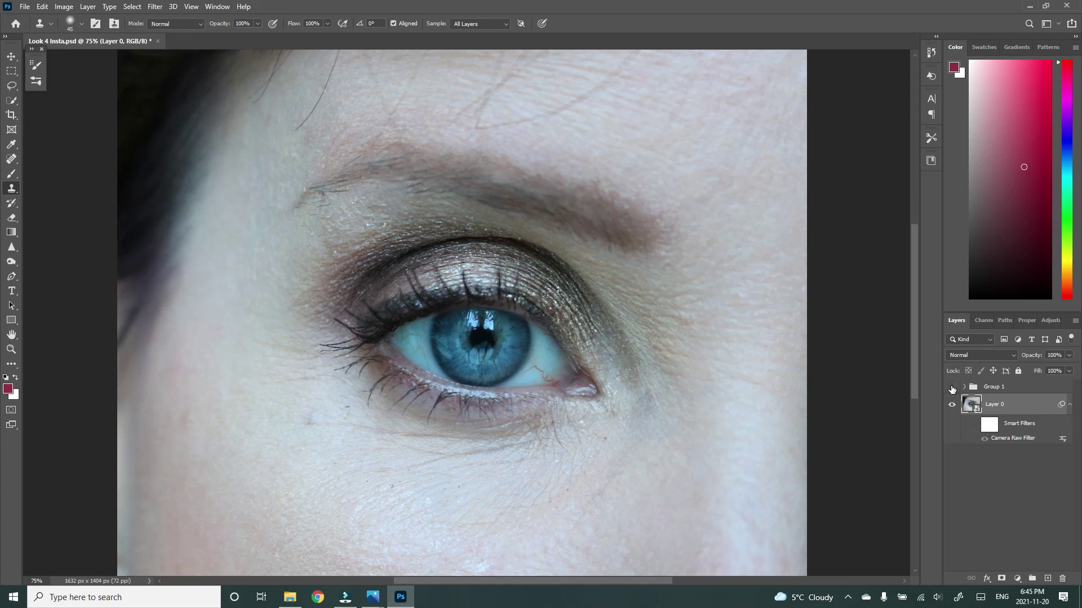
{"action": "right_click", "coordinate": [986, 405]}
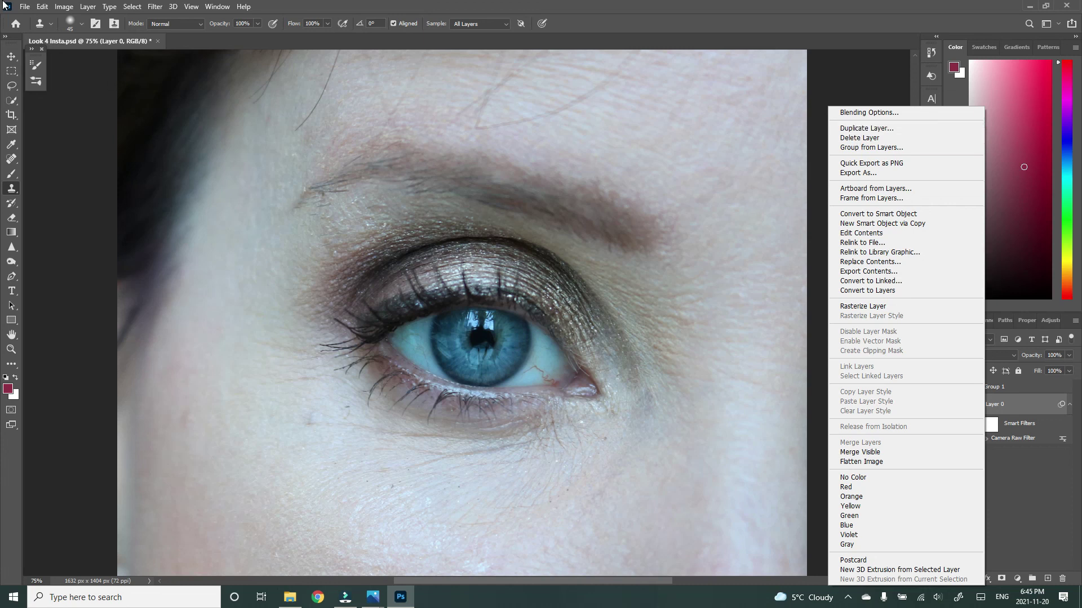
Start creating a new document
{"action": "left_click", "coordinate": [19, 8]}
{"action": "left_click", "coordinate": [19, 8]}
{"action": "left_click", "coordinate": [31, 20]}
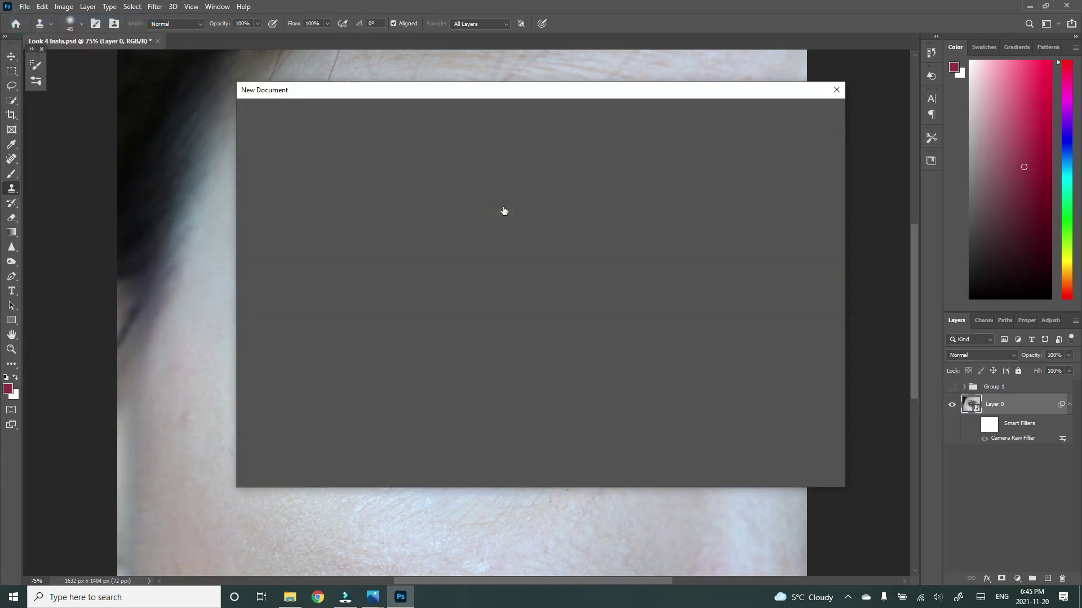